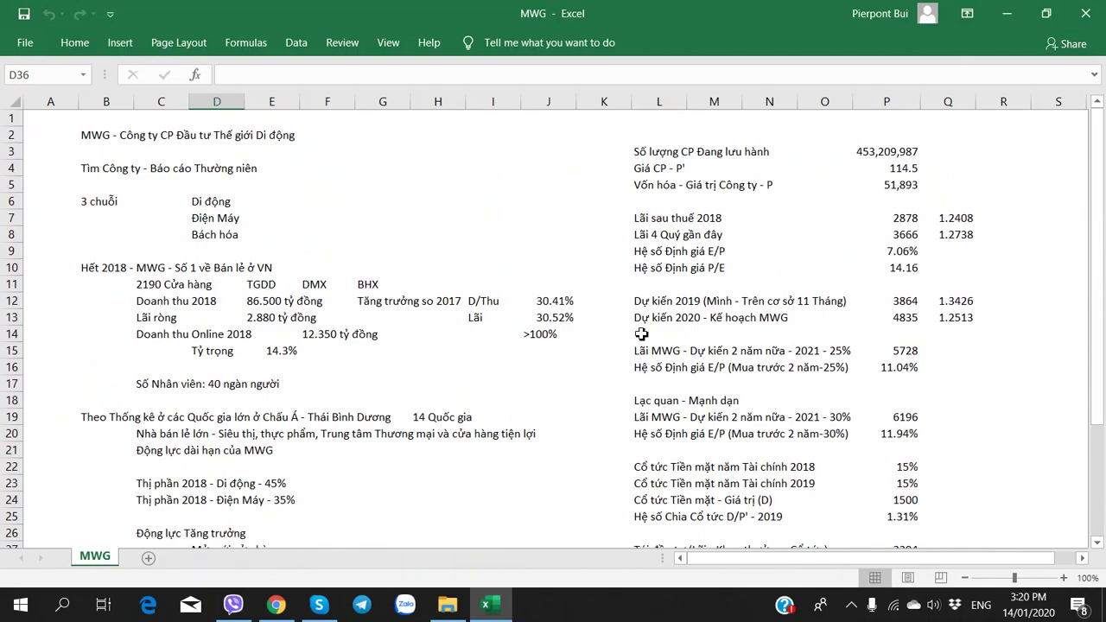
Read the chairman's message in the 2018 MWG annual report and compare its Bách Hoá Xanh paragraph with the spreadsheet notes
scroll(498, 330, down, 7)
key(alt+Tab)
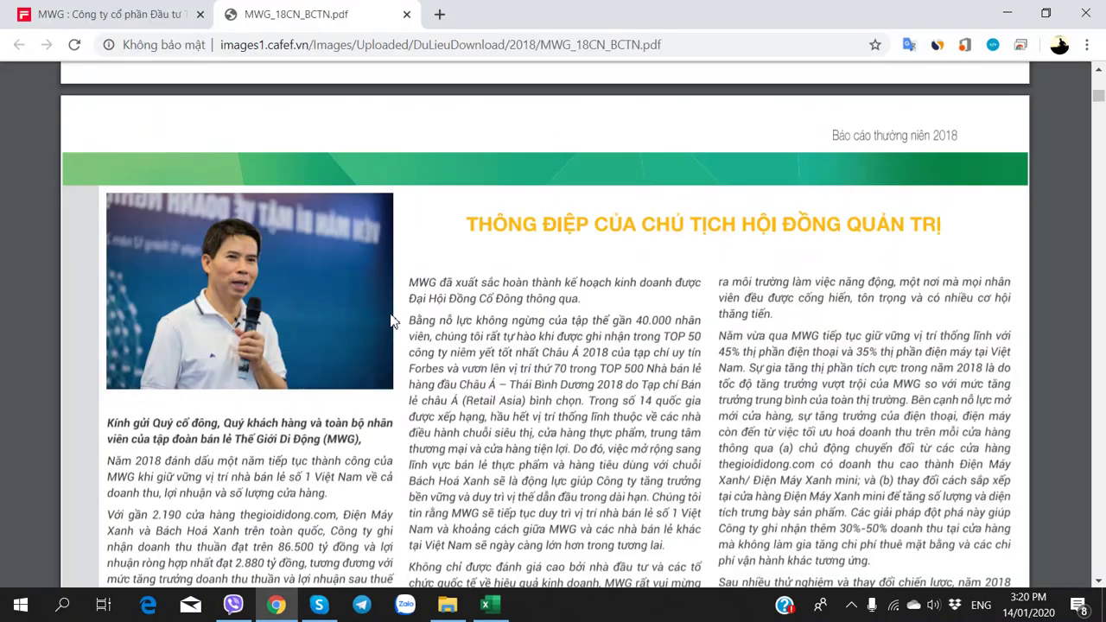
scroll(518, 312, down, 2)
scroll(571, 311, up, 3)
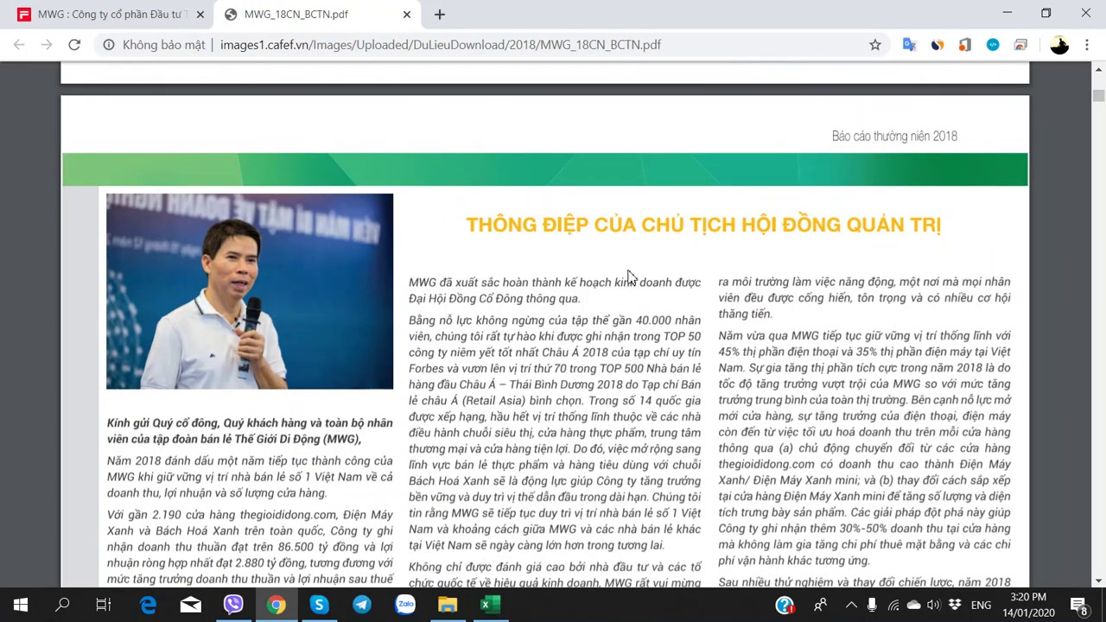
scroll(335, 346, down, 12)
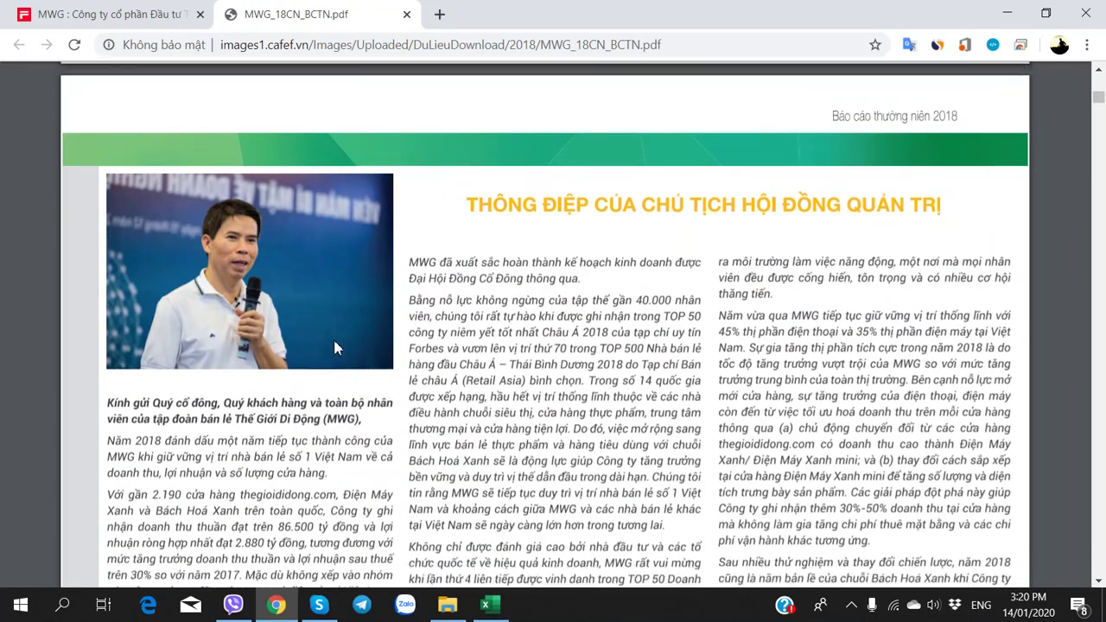
scroll(194, 304, up, 5)
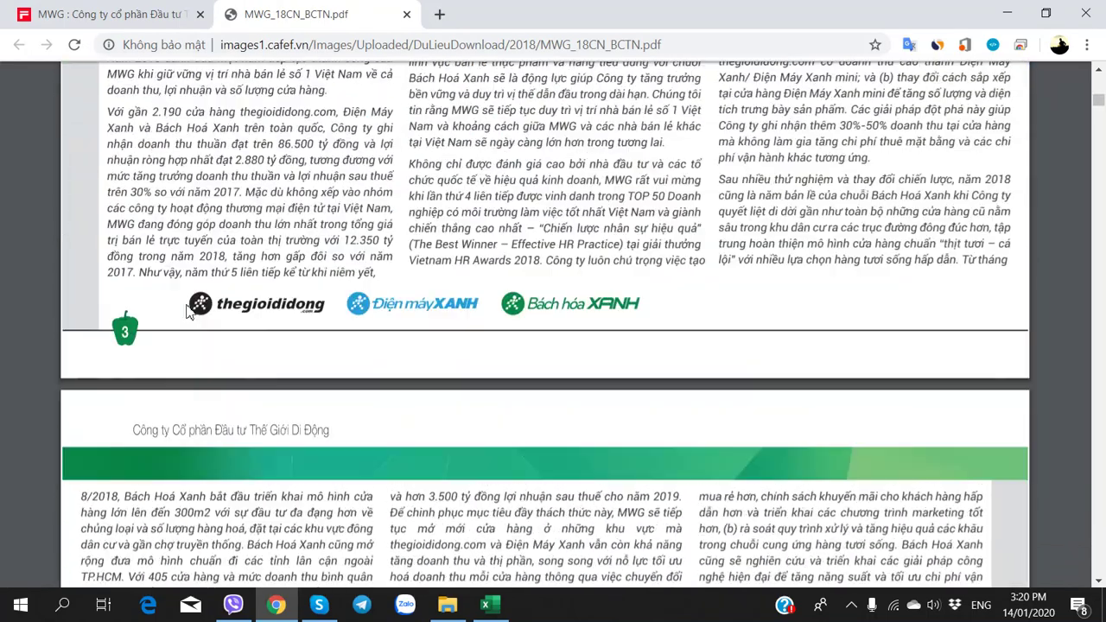
scroll(187, 311, down, 3)
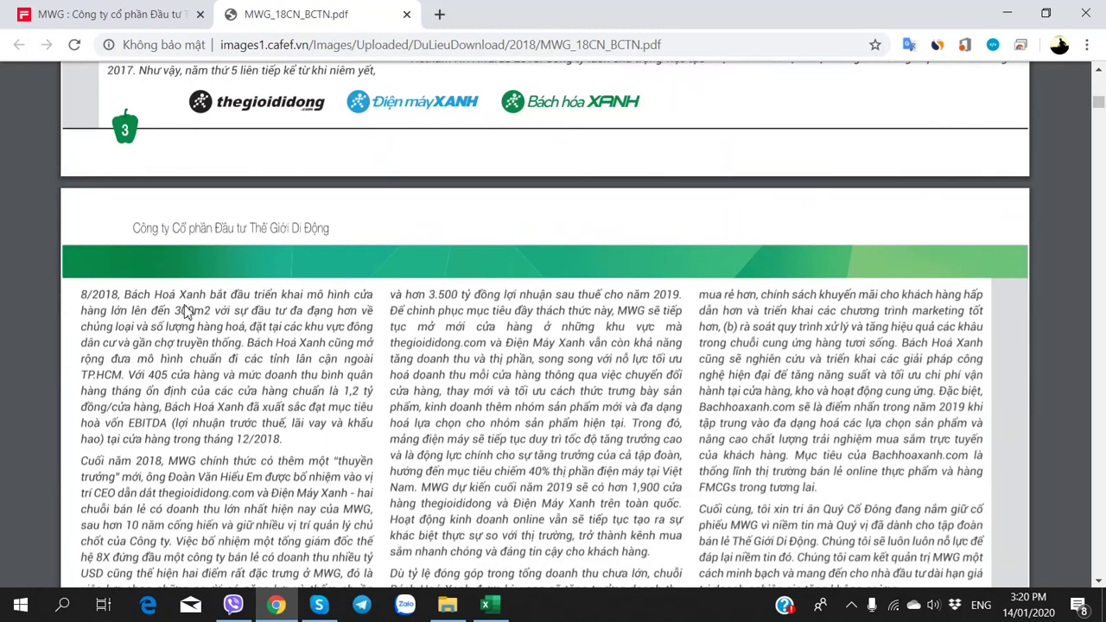
key(alt+Tab)
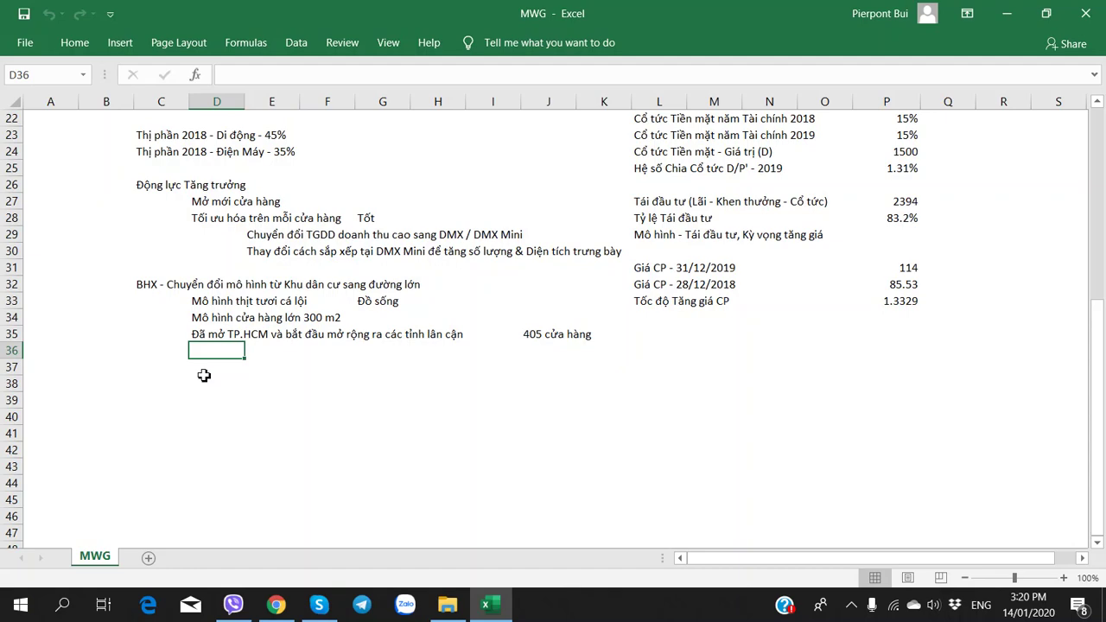
key(alt+Tab)
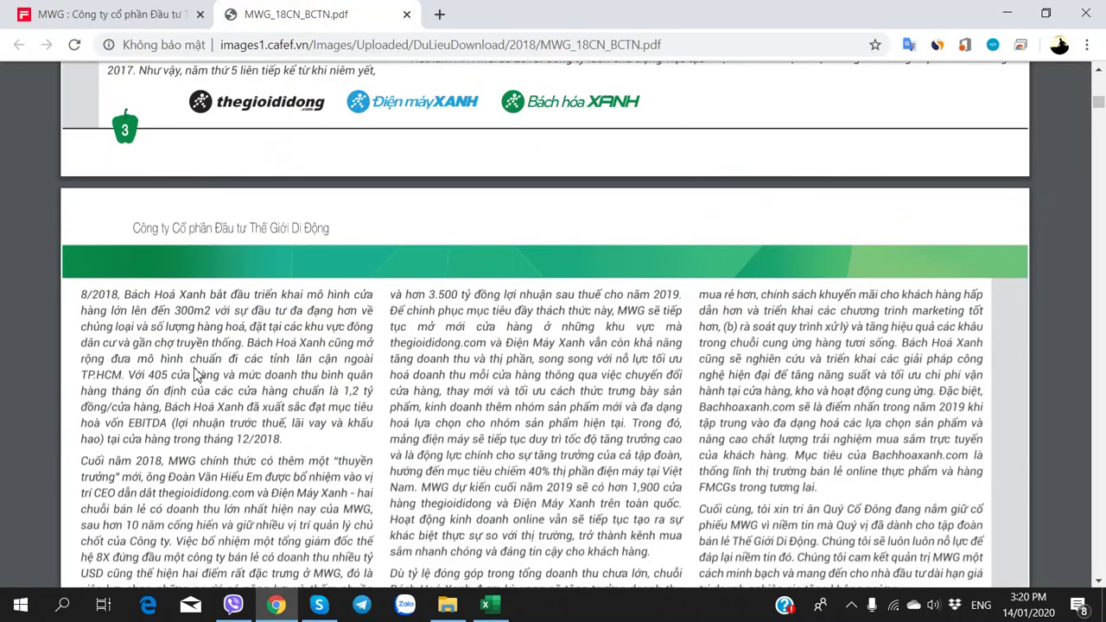
key(alt+Tab)
key(alt+Tab)
key(alt+Tab)
key(alt+Tab)
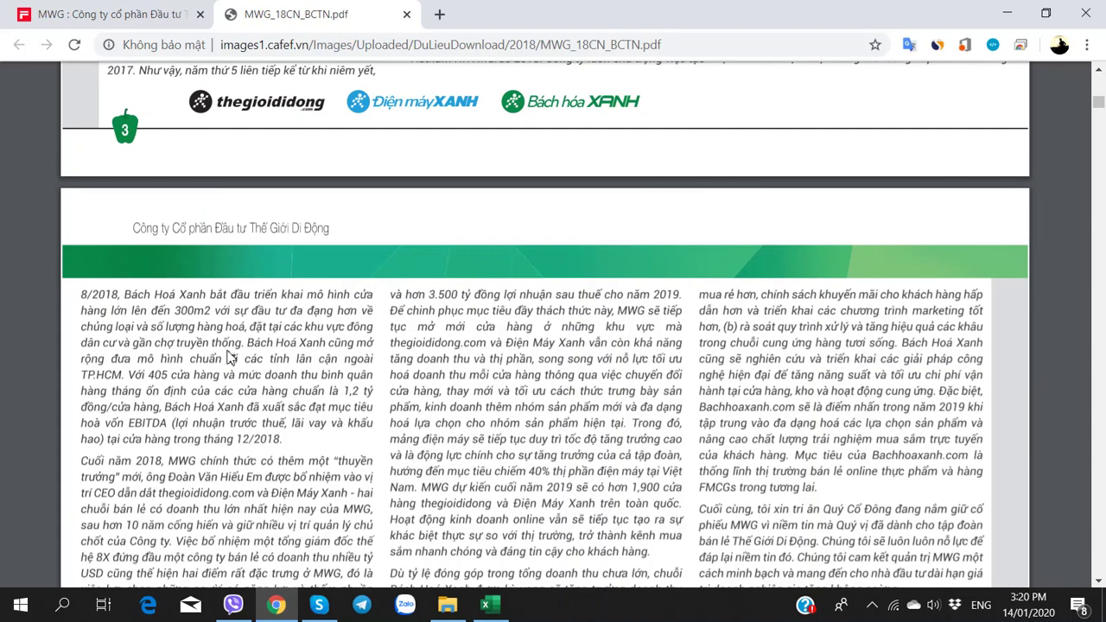
key(alt+Tab)
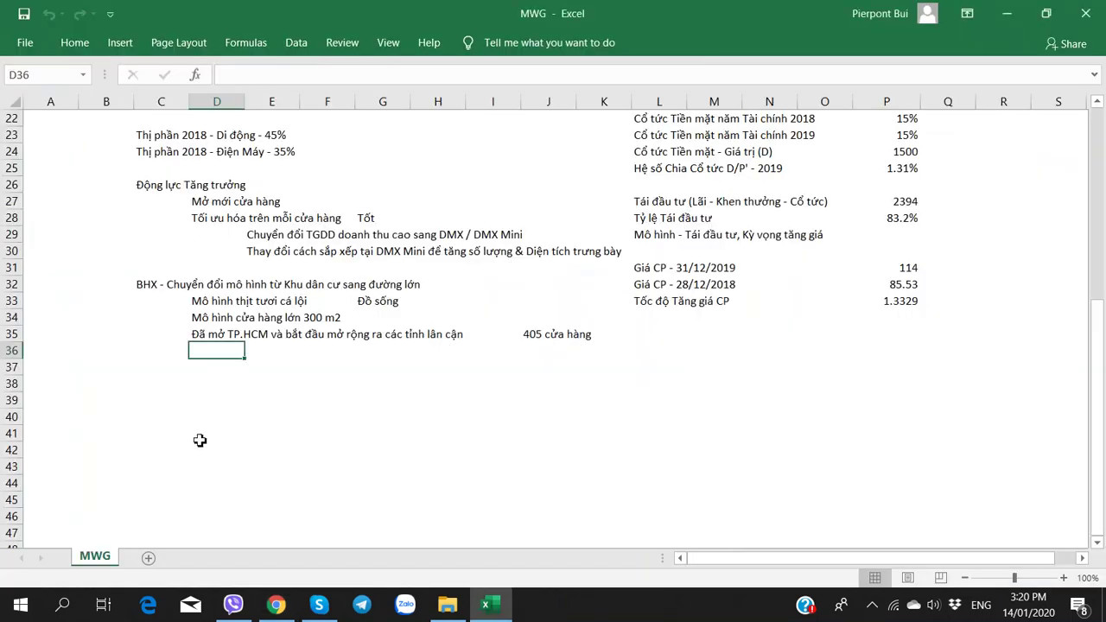
key(alt+Tab)
key(alt+Tab)
key(alt+Tab)
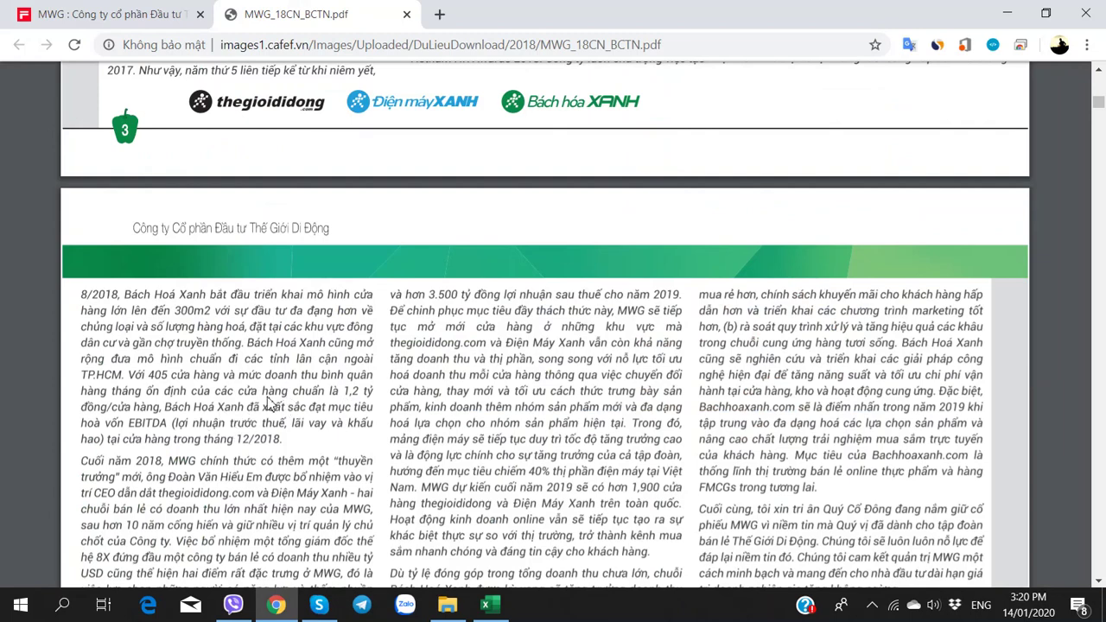
Enter "1,2 tỷ đồnng / cửa hàng" in cell L35 of the MWG workbook, checking the figure against the annual report
key(alt+Tab)
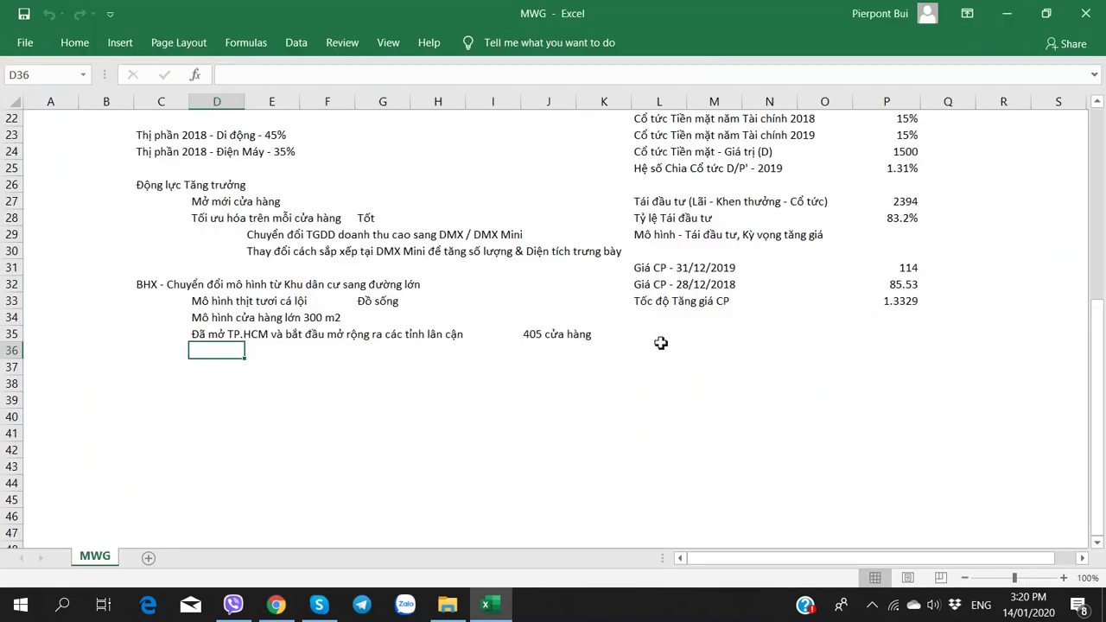
click(661, 339)
text(1,2)
key(alt+Tab)
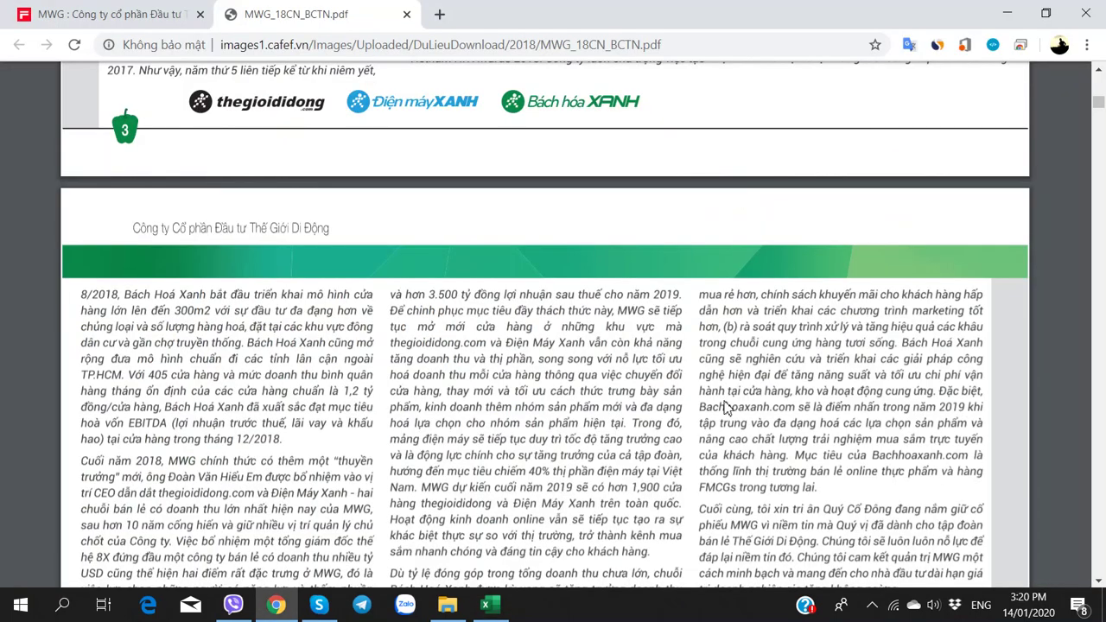
key(alt+Tab)
text(tỷ đồnng .)
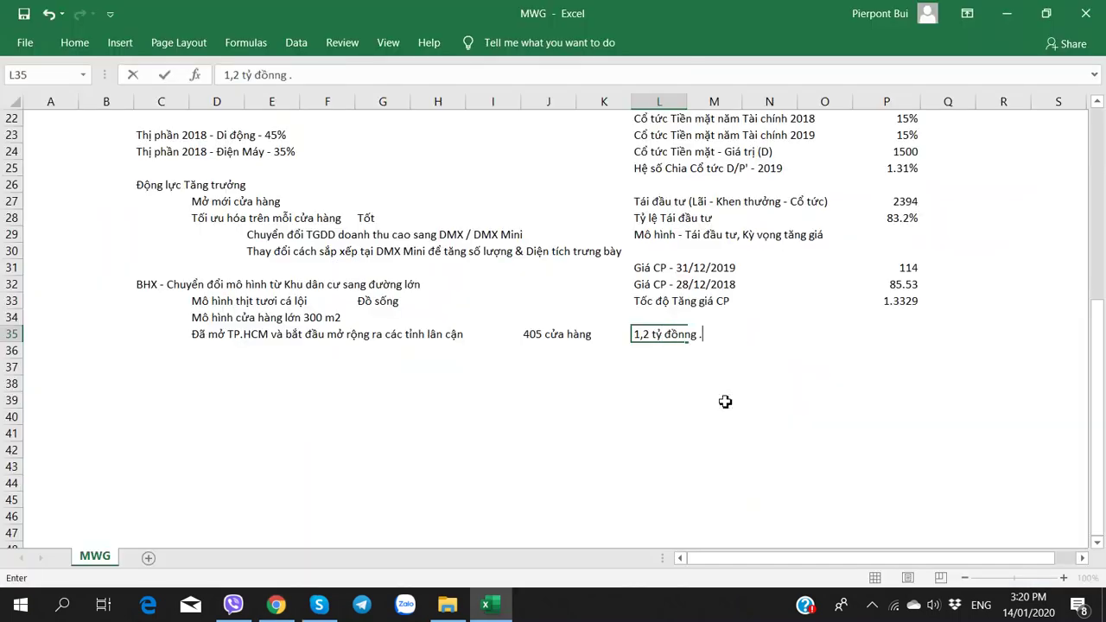
key(BackSpace)
text(/ cửa hàng)
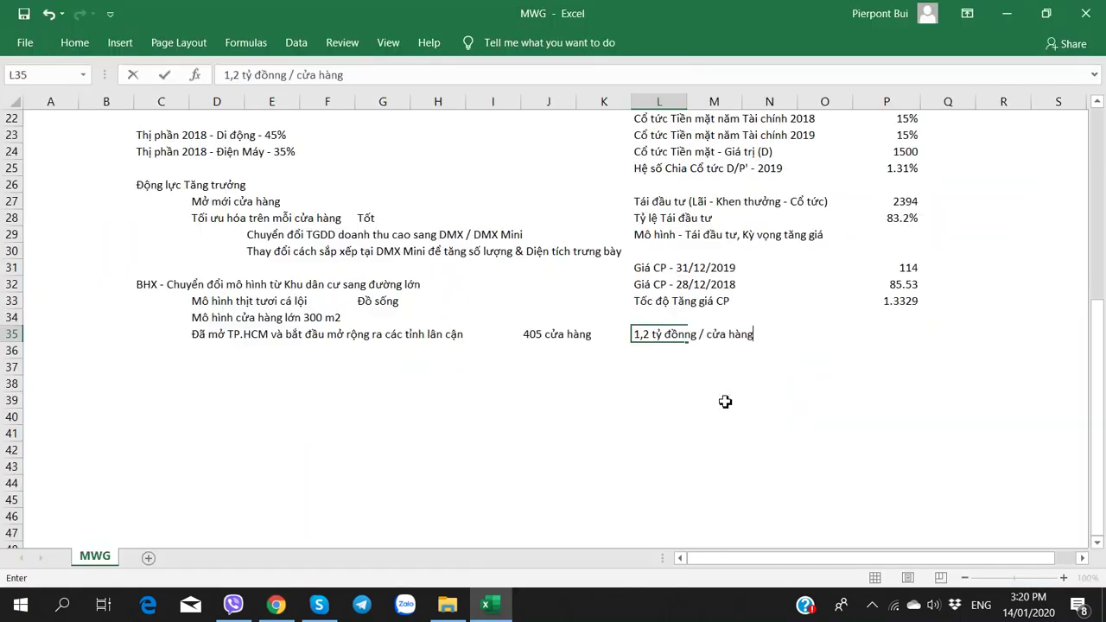
key(Return)
Start the break-even note in cell D36 with "Hòa vốn - EBITDA", consulting the annual report's Bách Hoá Xanh paragraph for the wording
key(alt+Tab)
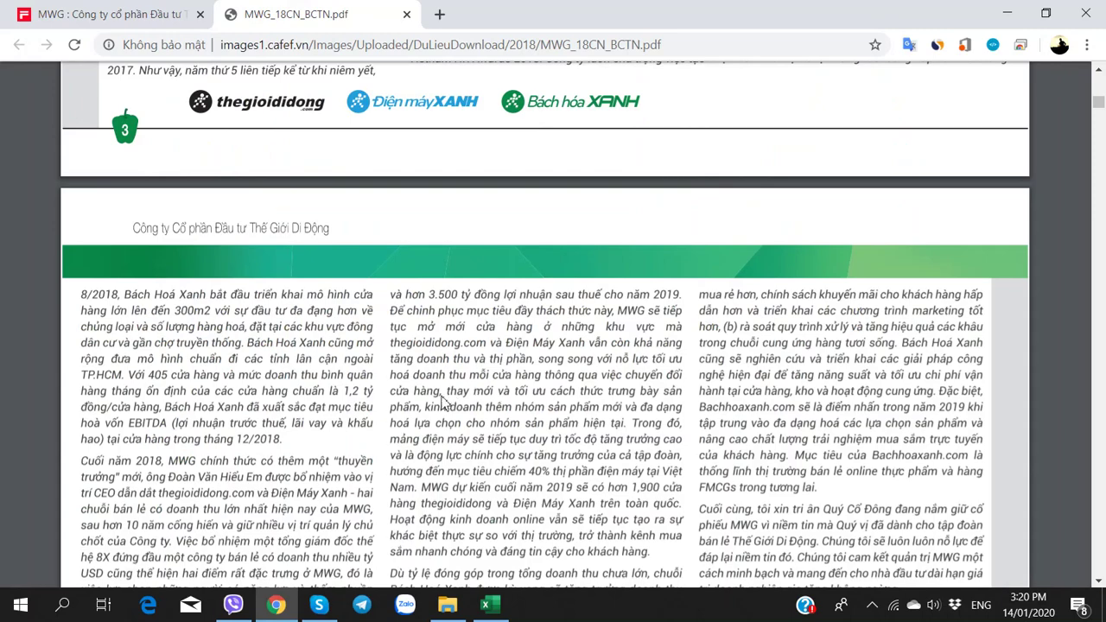
key(alt+Tab)
key(alt+Tab)
key(alt+Tab)
click(198, 349)
key(alt+Tab)
key(alt+Tab)
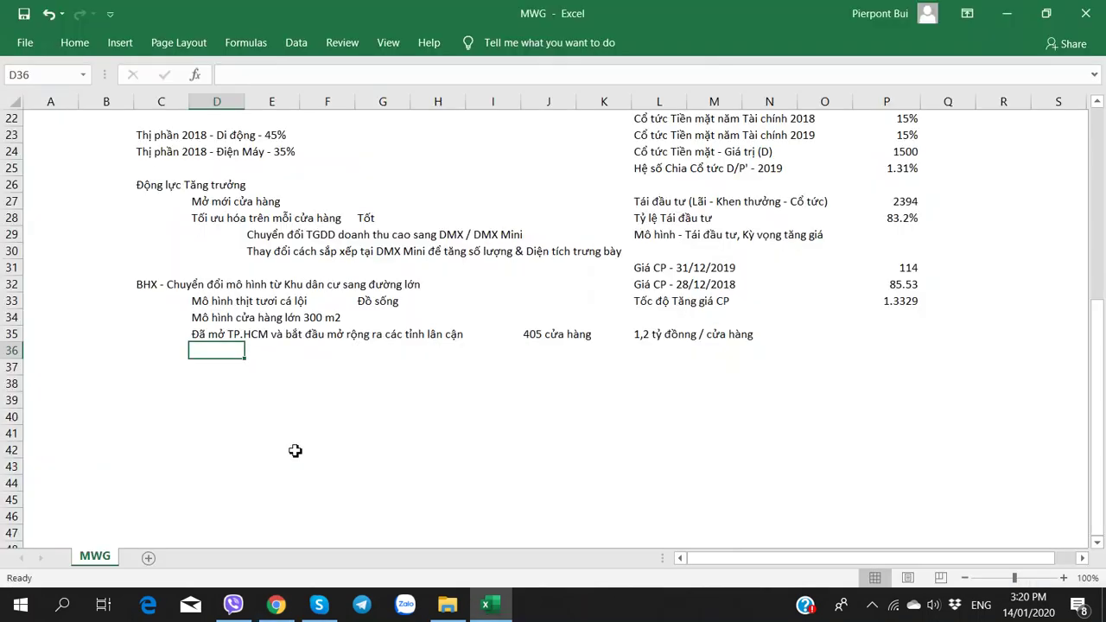
text(Hòa vô)
text(n -)
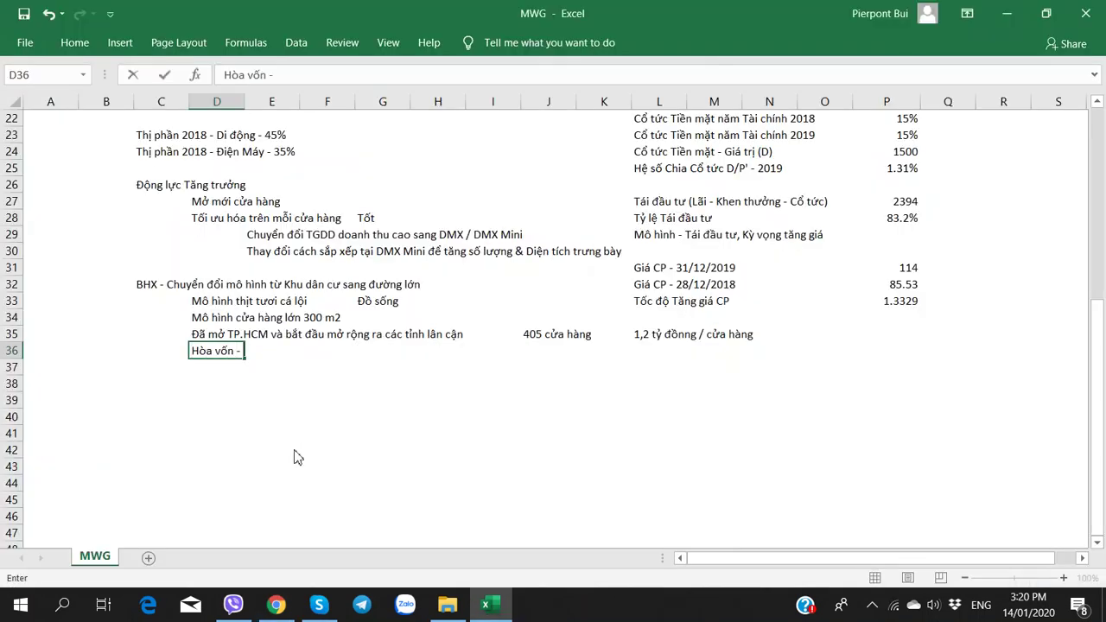
key(alt+Tab)
key(alt+Tab)
text(- EBITDA)
key(alt+Tab)
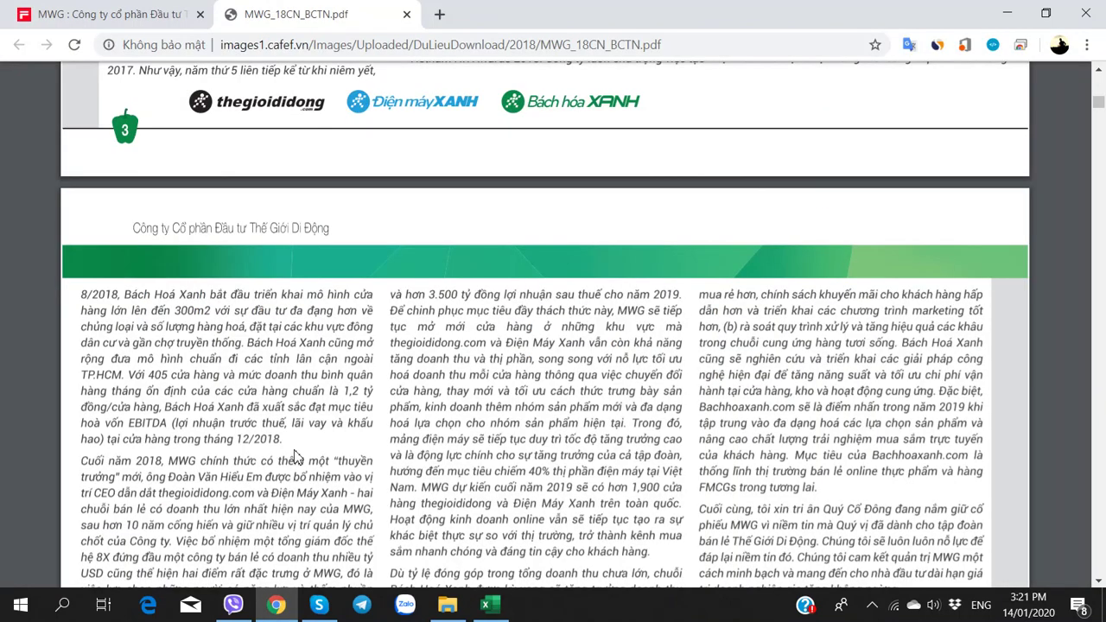
key(alt+Tab)
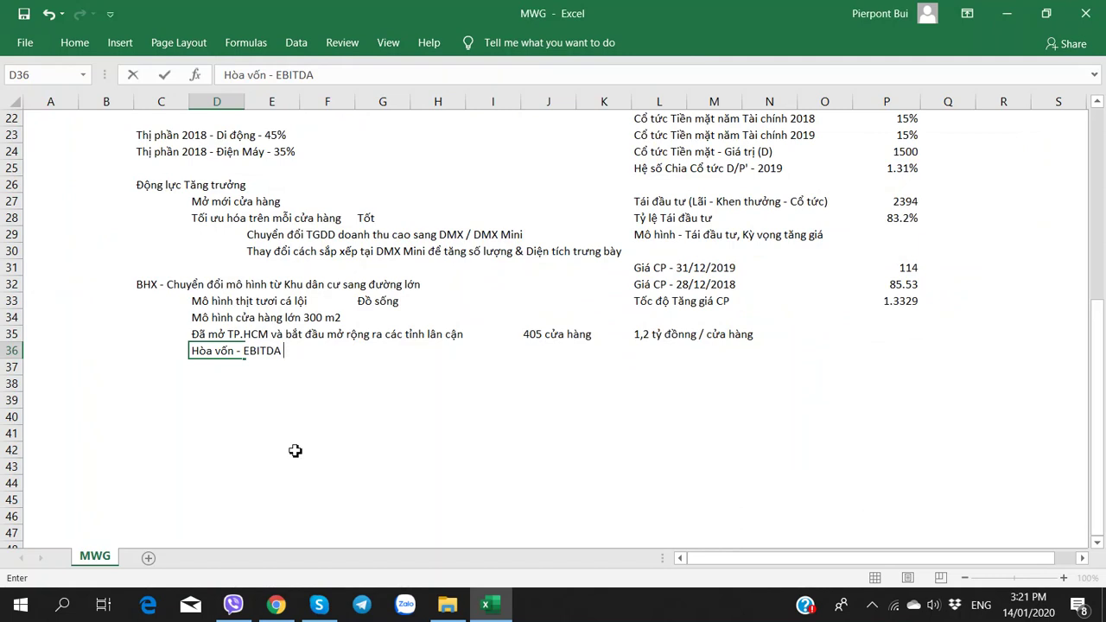
Complete the break-even note in D36 with "tại Cửa hàng vào 12/2018"
text(tại Cửa hàng )
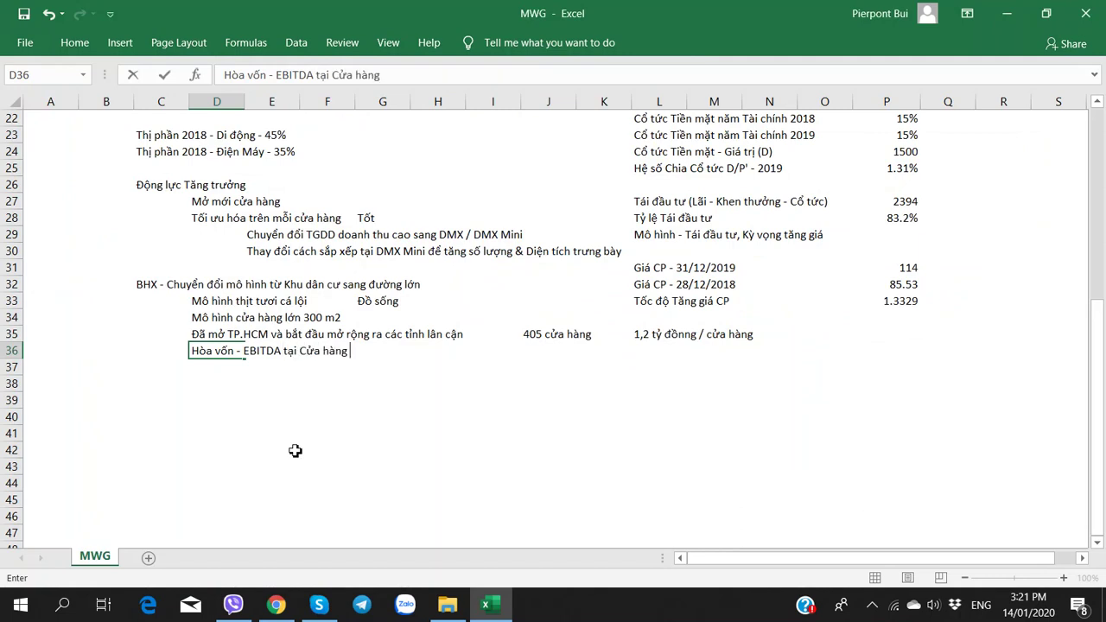
text(vao 12//201)
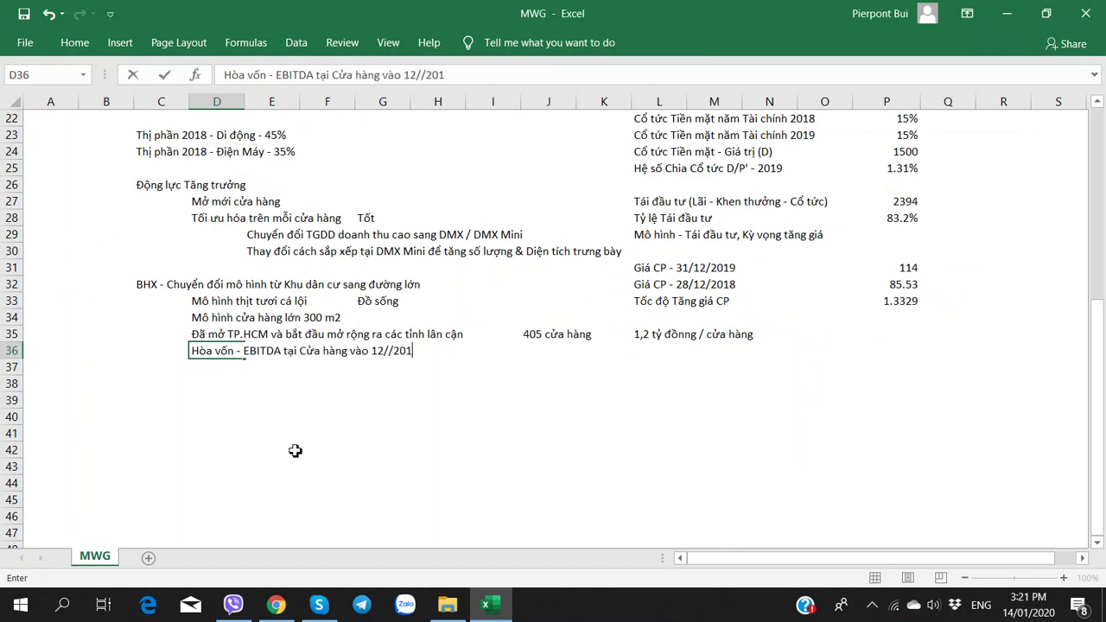
key(BackSpace)
key(BackSpace)
key(BackSpace)
text(021)
key(BackSpace)
key(BackSpace)
key(BackSpace)
key(Return)
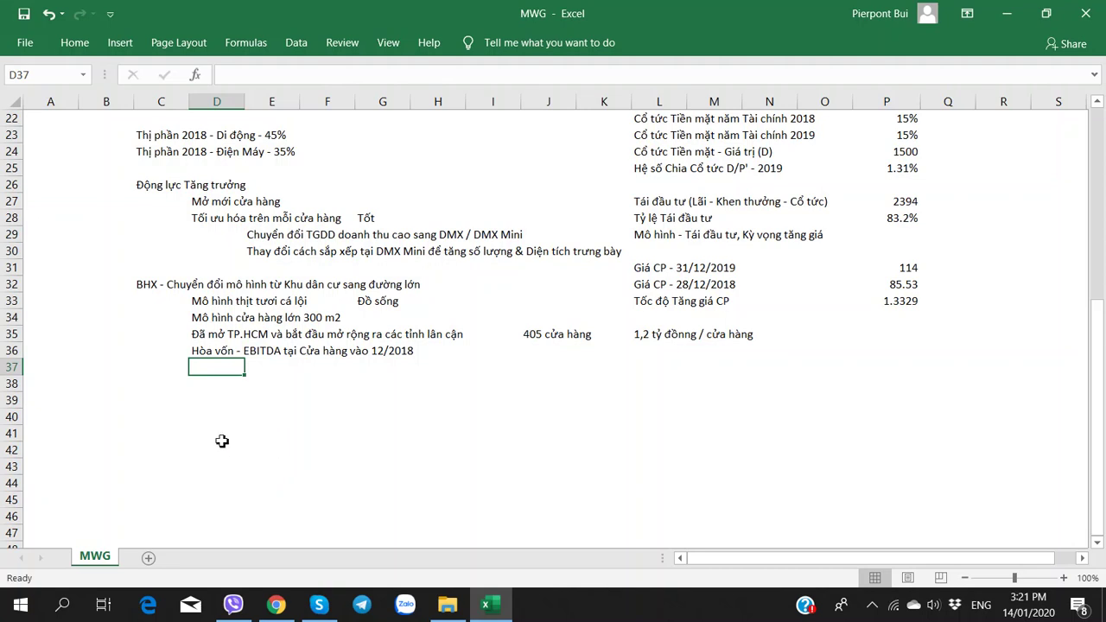
Read the report's paragraph on the new CEO and write "Thay Tổng giám đốc bằng người trẻ" in cell C38
key(alt+Tab)
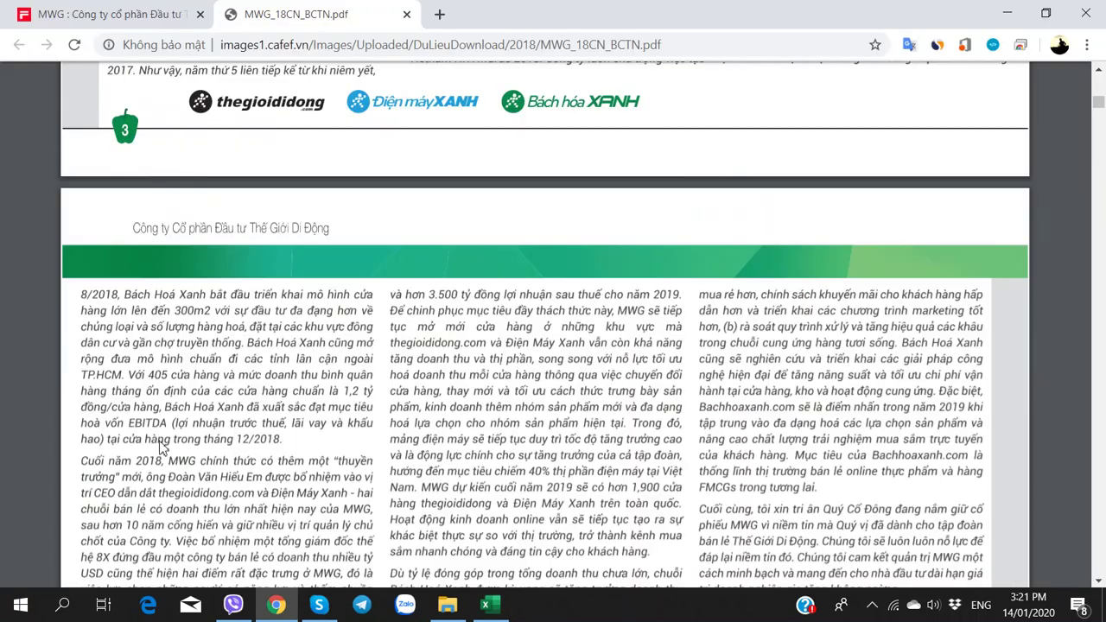
scroll(165, 452, down, 3)
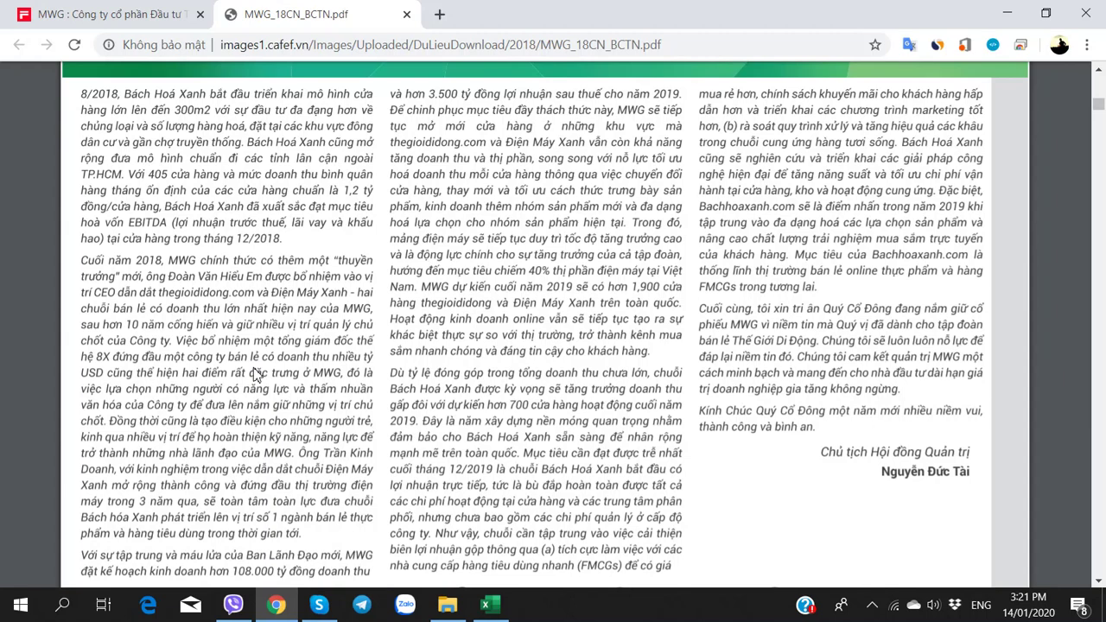
key(alt+Tab)
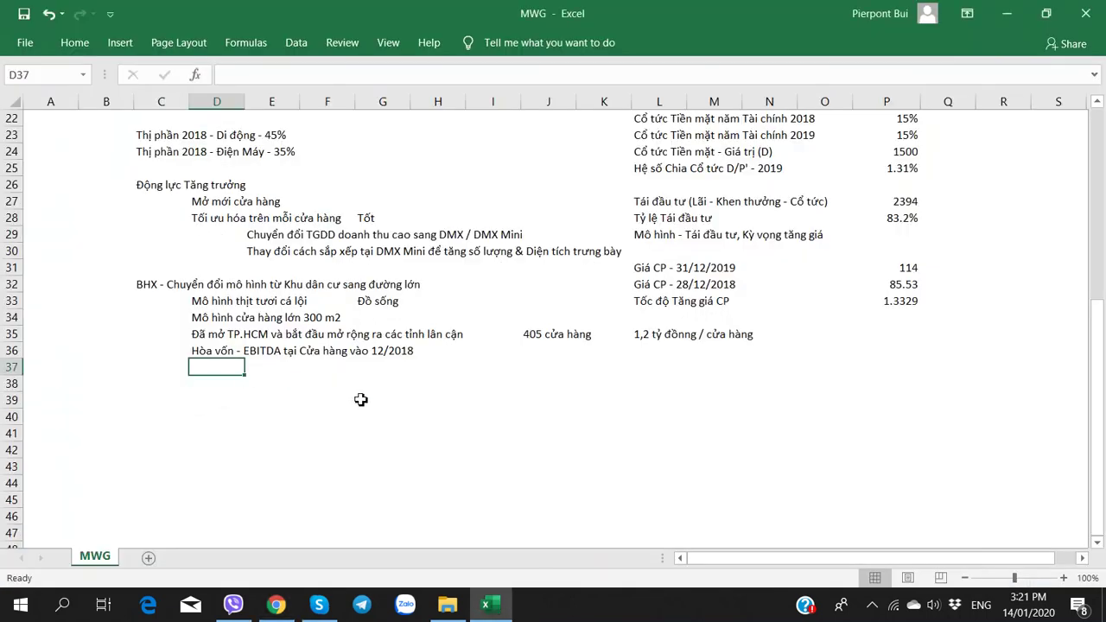
key(Down)
key(Left)
text(Thay)
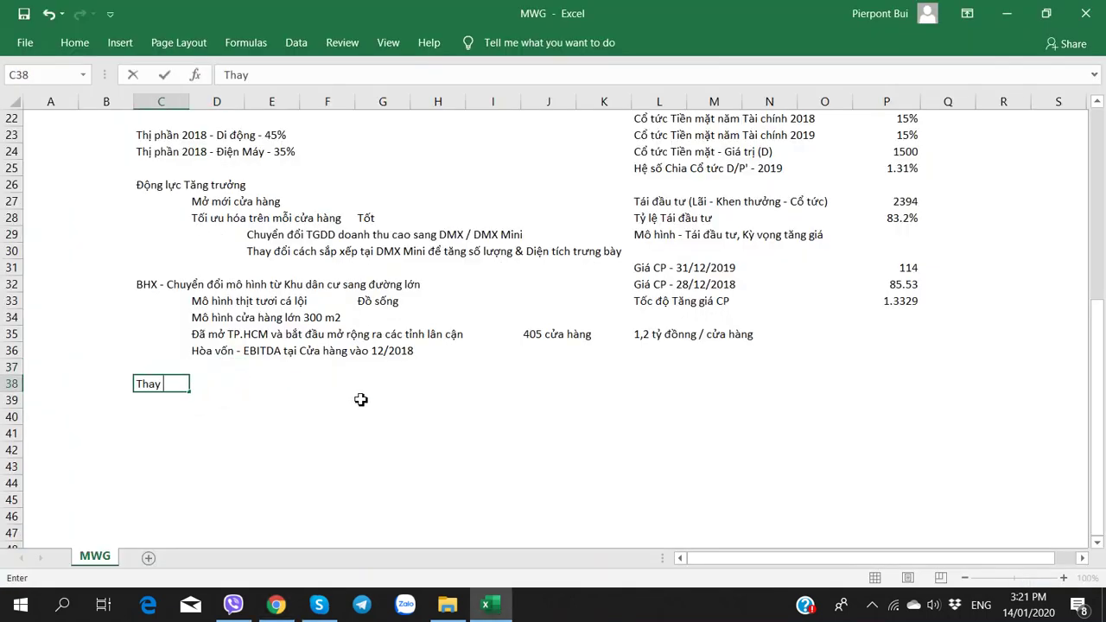
text( Tổng giám )
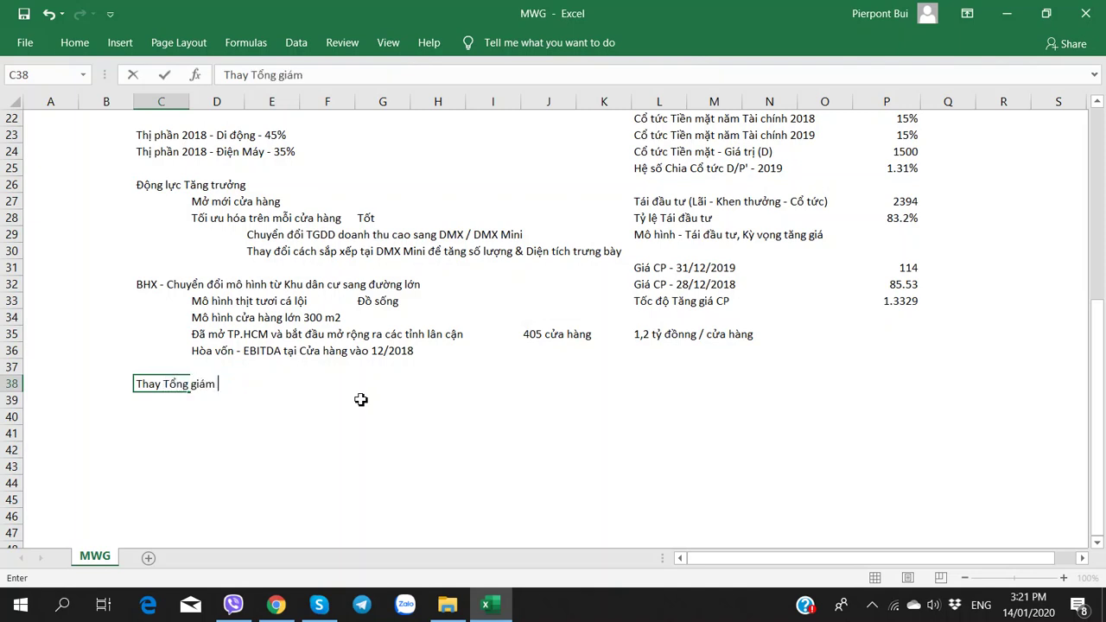
text(đốc bằng người trẻ =)
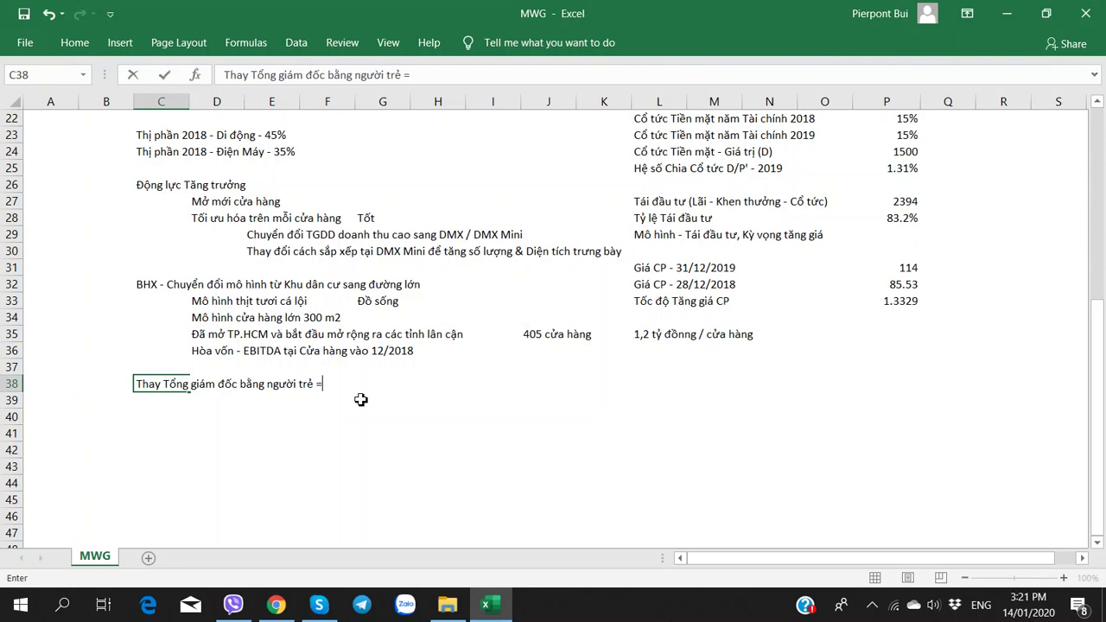
Recheck which chains the new CEO leads in the report and end the C38 note with "- TGDD và DMX"
key(alt+Tab)
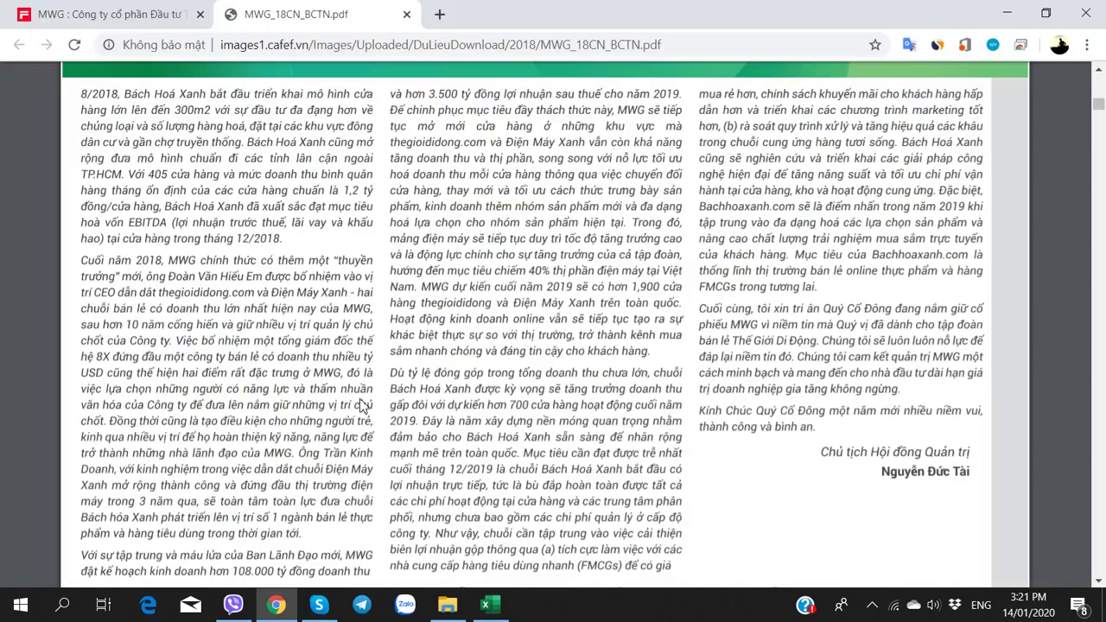
key(alt+Tab)
key(alt+Tab)
key(alt+Tab)
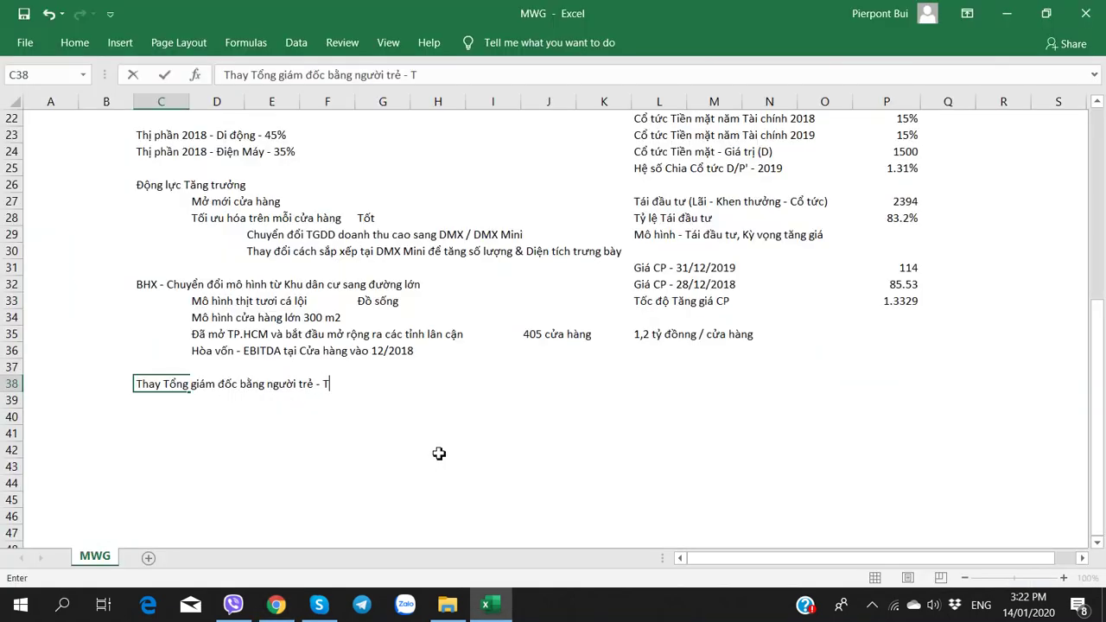
text(và DMX)
key(Right)
Check the report's passage on the previous CEO and start a note in I38 with "CEO cũ là" followed by the former CEO's name
key(Right)
key(Right)
key(Right)
key(Right)
key(Right)
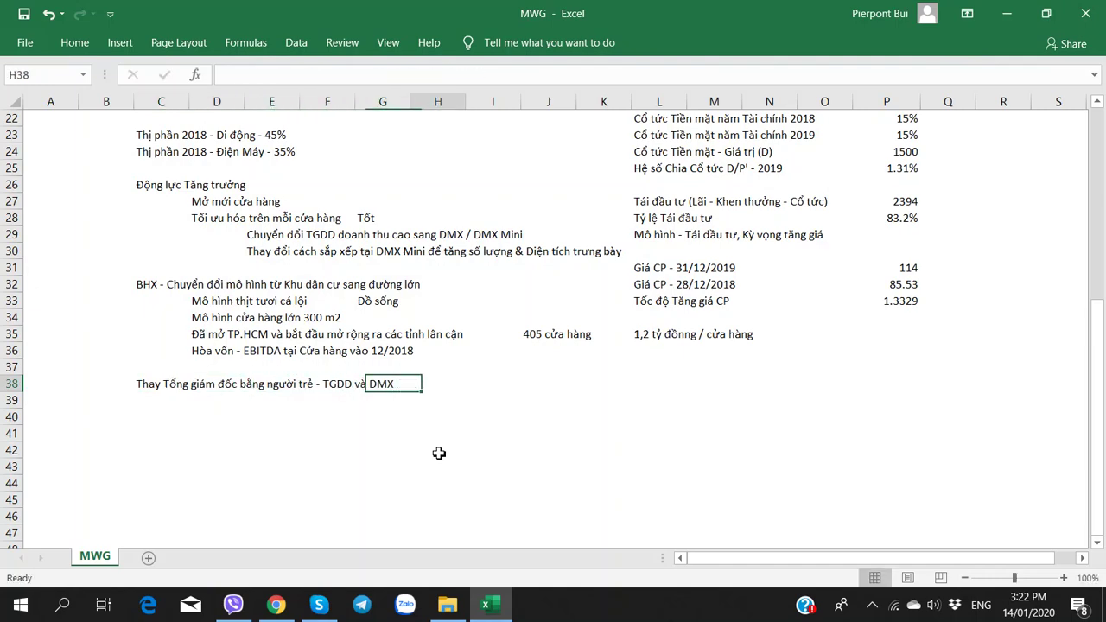
key(alt+Tab)
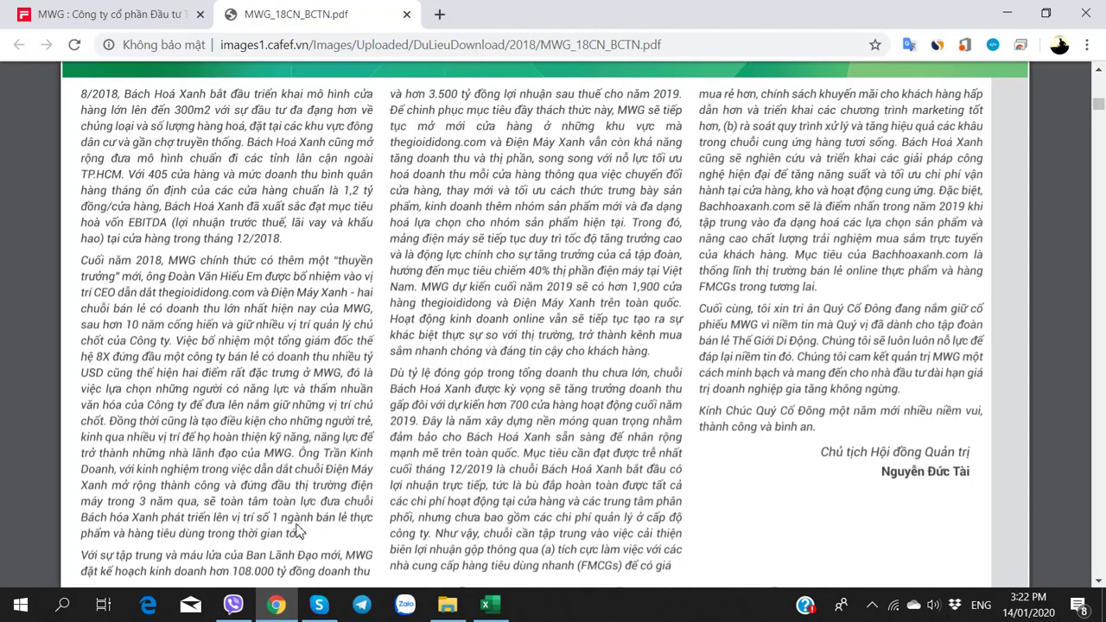
scroll(296, 531, down, 2)
key(alt+Tab)
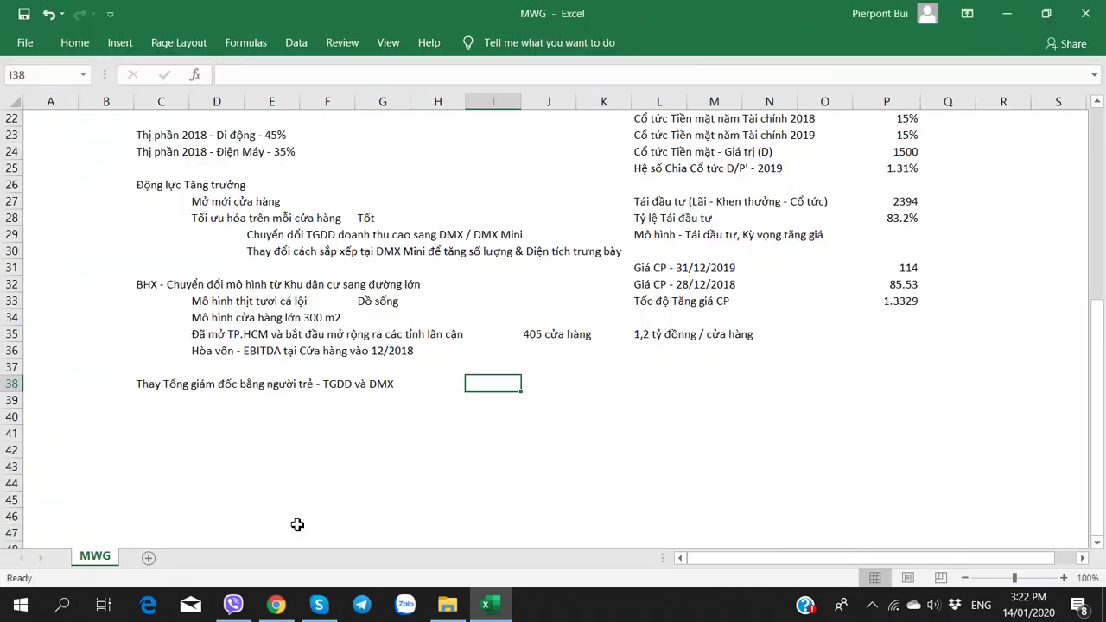
text(CEO cũ)
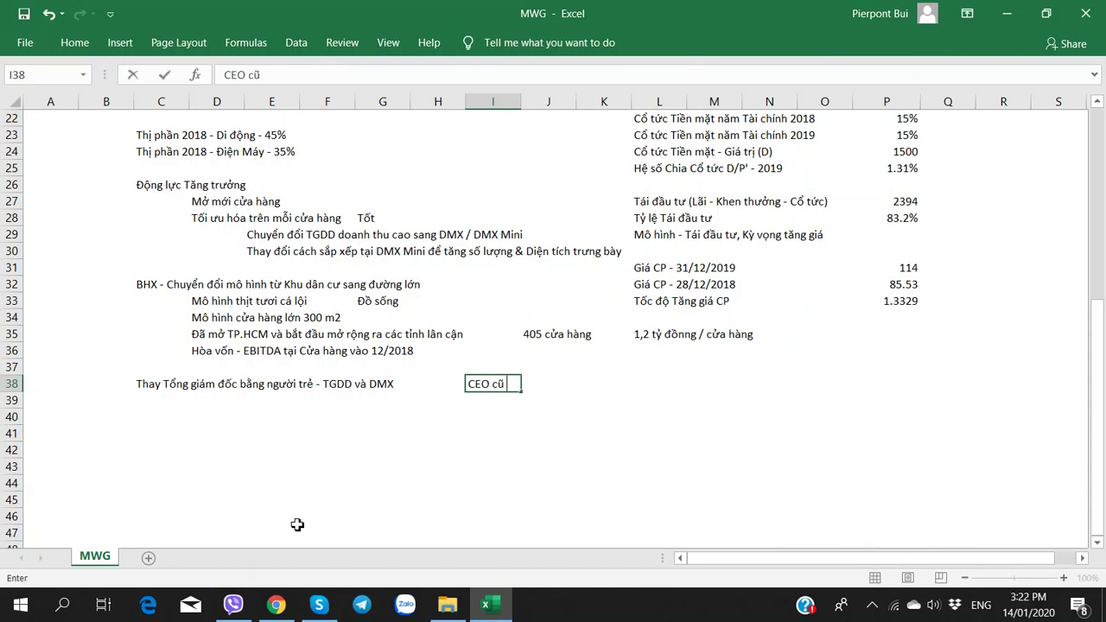
text( là Trần Kinh doanh sang)
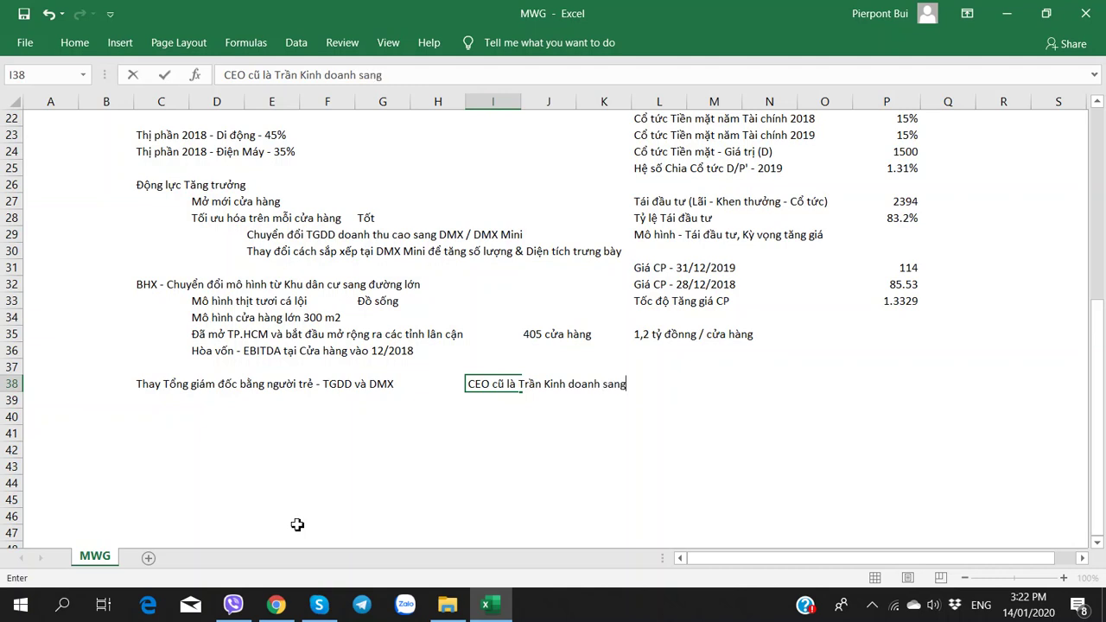
Capitalise the last word of the former CEO's name in I38 and finish the note with "sang dẫn dắt BHX"
key(BackSpace)
key(BackSpace)
key(BackSpace)
key(BackSpace)
key(BackSpace)
key(BackSpace)
key(BackSpace)
key(BackSpace)
key(BackSpace)
key(BackSpace)
text(Doanh )
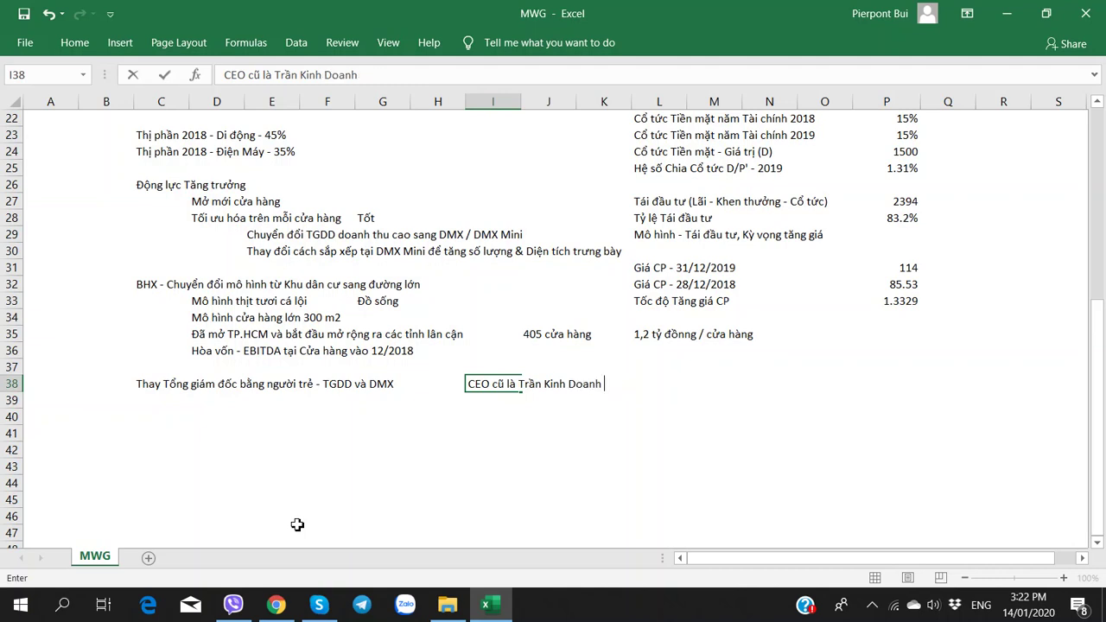
text(sang d)
key(BackSpace)
text(sang dẫn d)
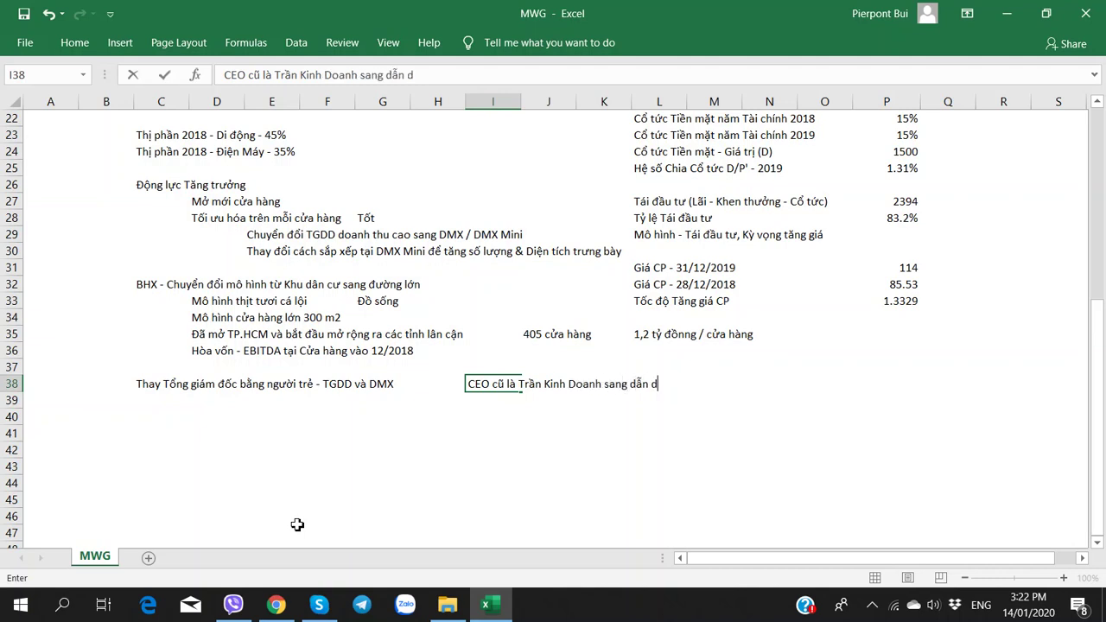
text(awst BHX)
key(Return)
Read the annual report's paragraphs on the leadership change and the 2019 business plan targets in Chrome
key(alt+Tab)
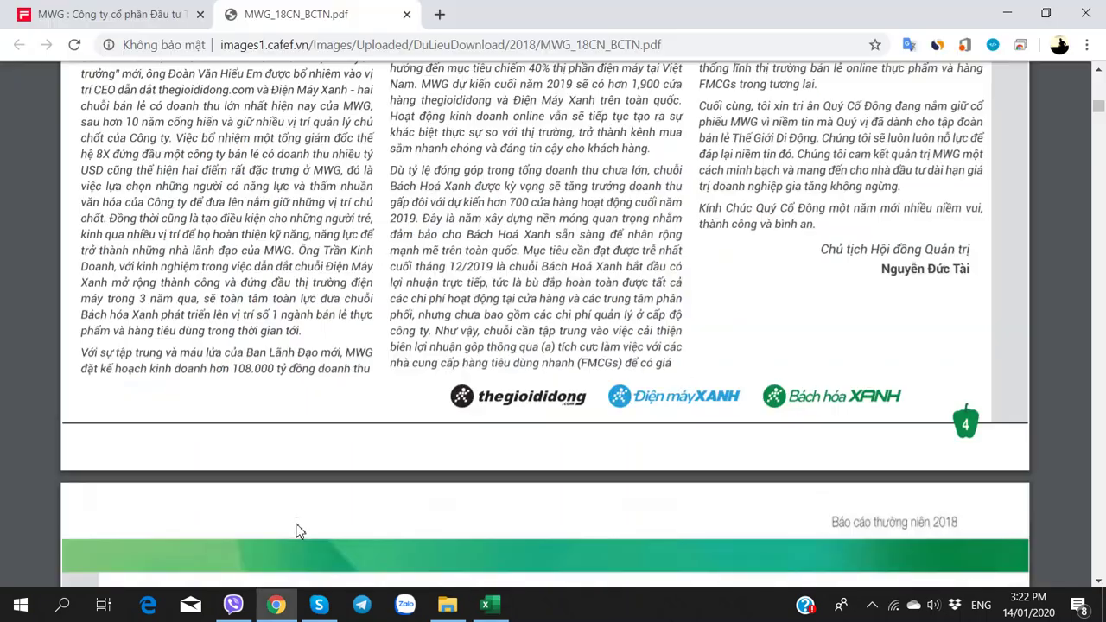
key(alt+Tab)
key(alt+Tab)
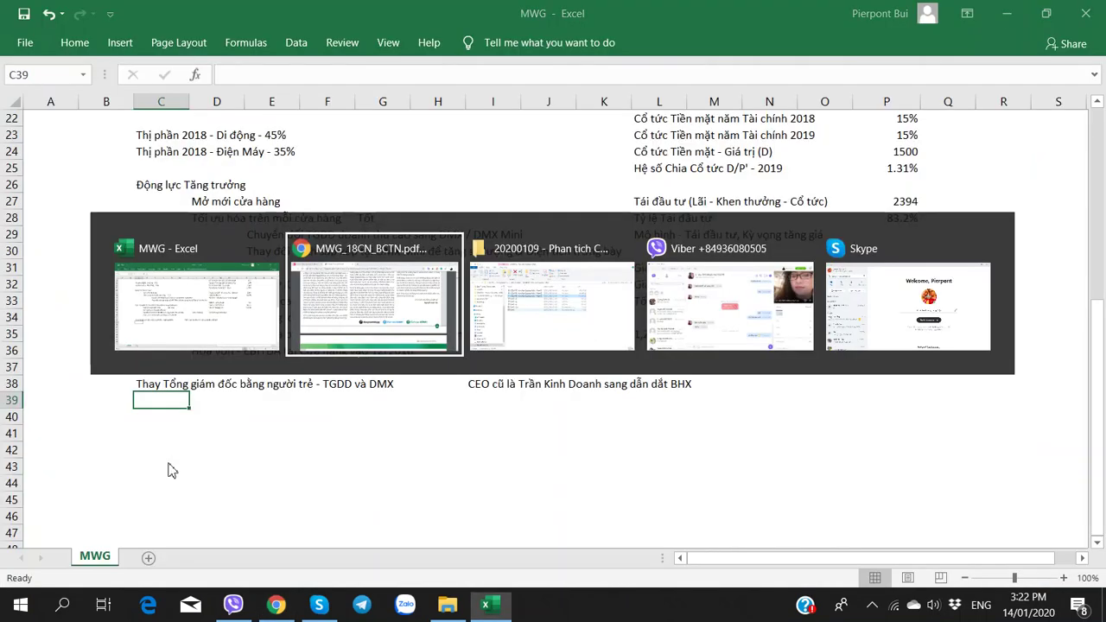
key(alt+Tab)
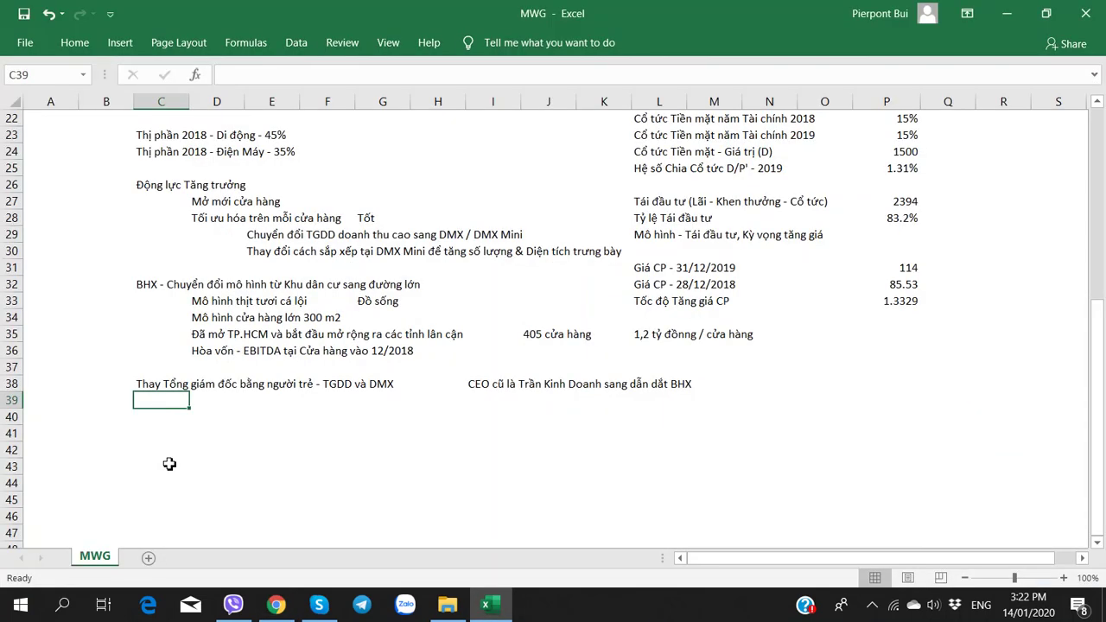
key(alt+Tab)
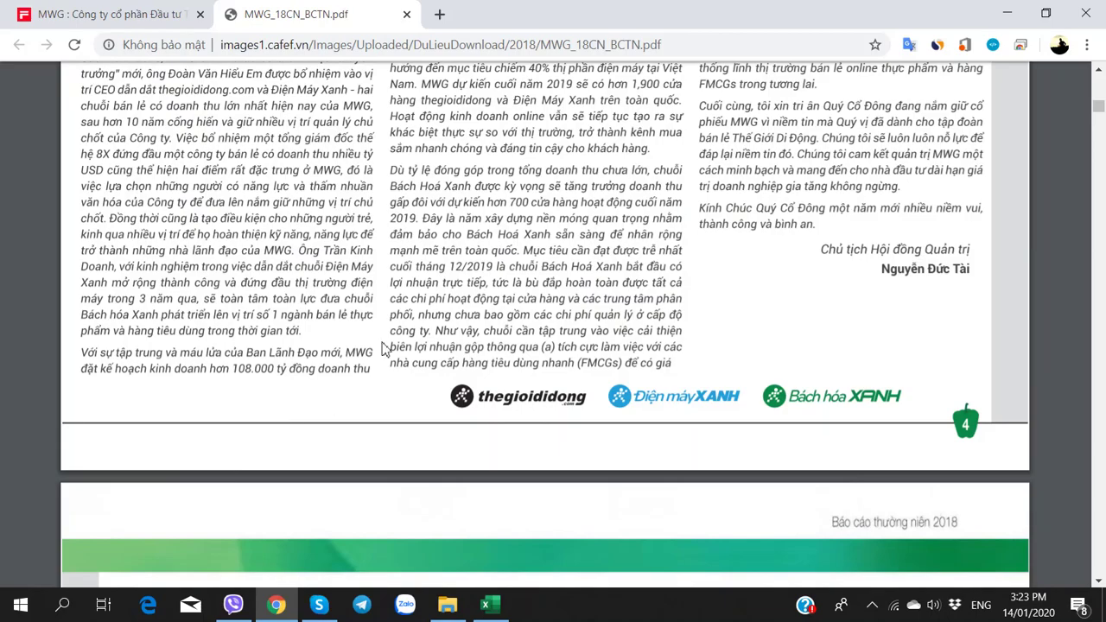
scroll(385, 347, up, 3)
scroll(383, 348, up, 2)
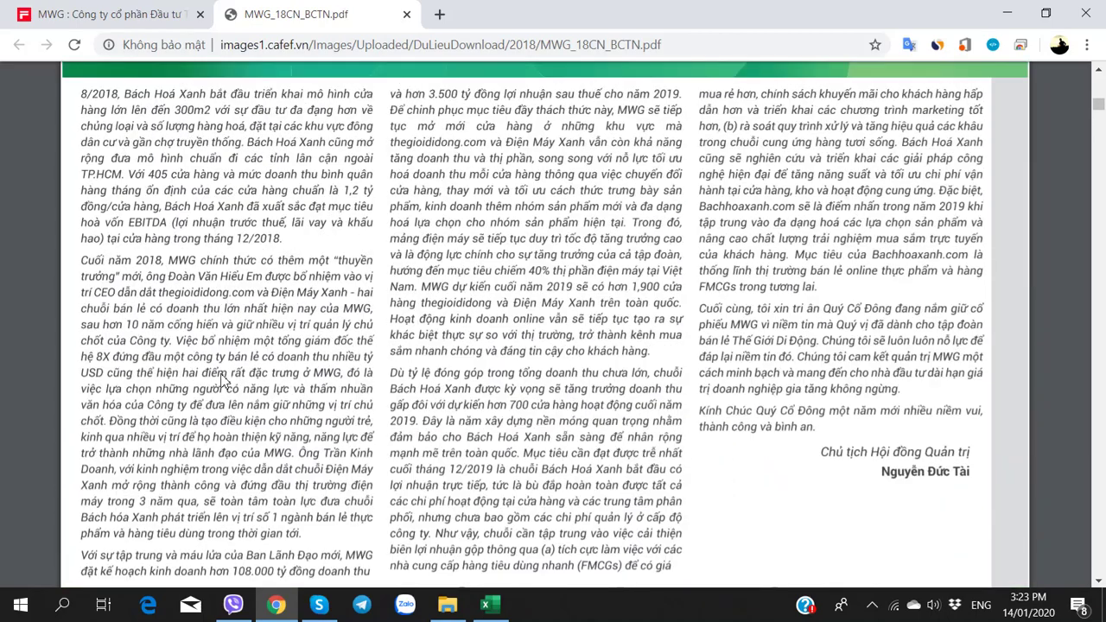
scroll(185, 370, down, 5)
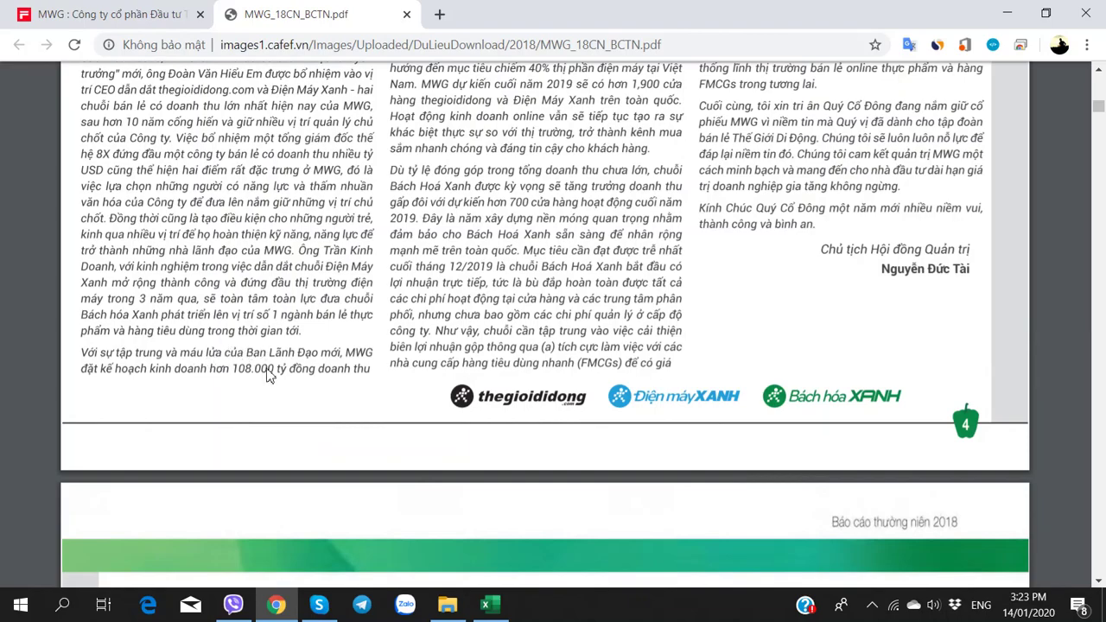
scroll(332, 385, down, 10)
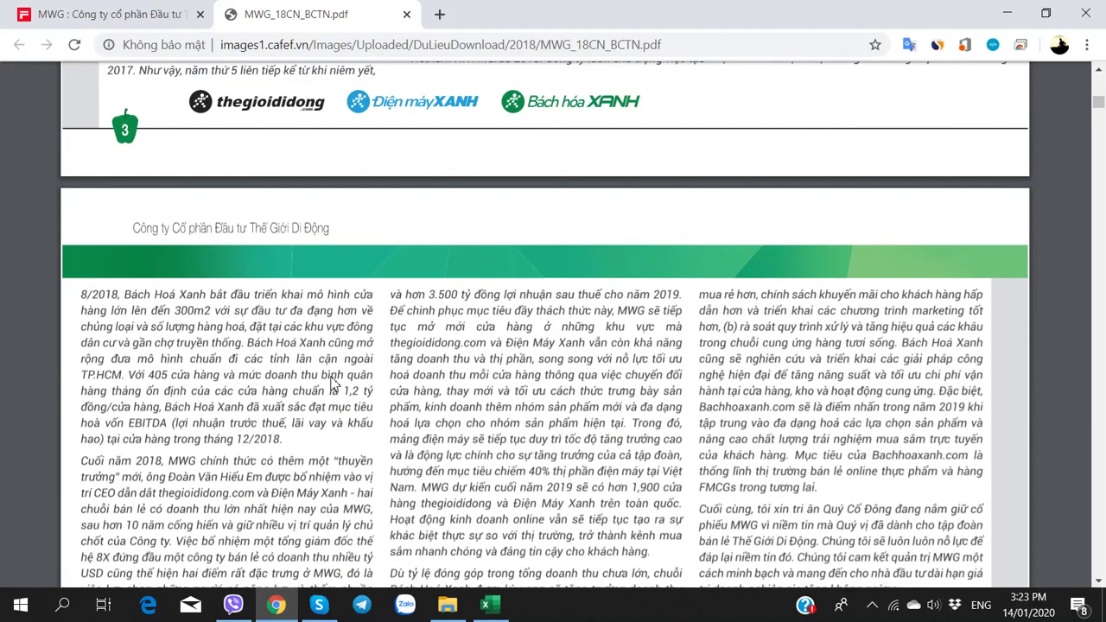
scroll(332, 384, down, 5)
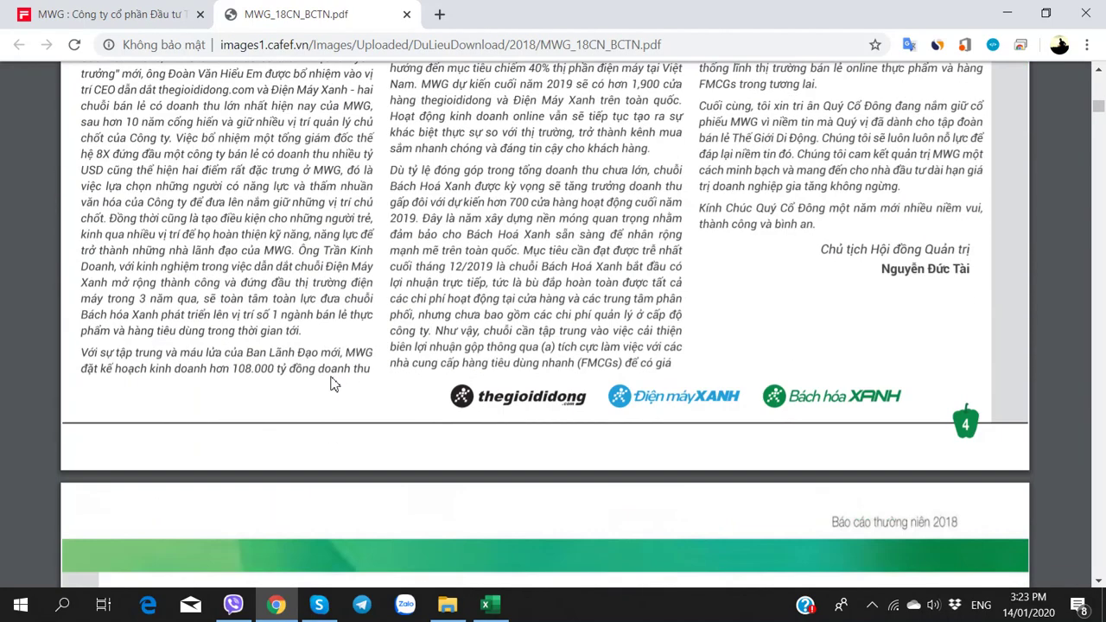
Back in Excel, review the earlier notes, then enter "Kế hoạch 2019" in C40 and "Doanh thu" in E40
key(alt+Tab)
scroll(242, 428, up, 5)
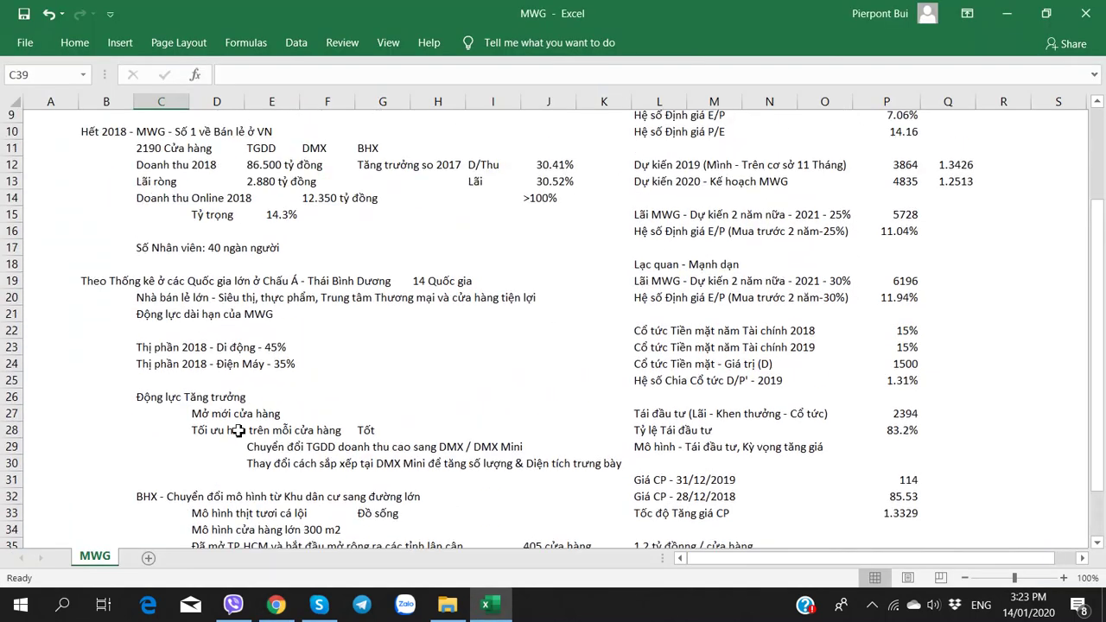
scroll(238, 431, up, 1)
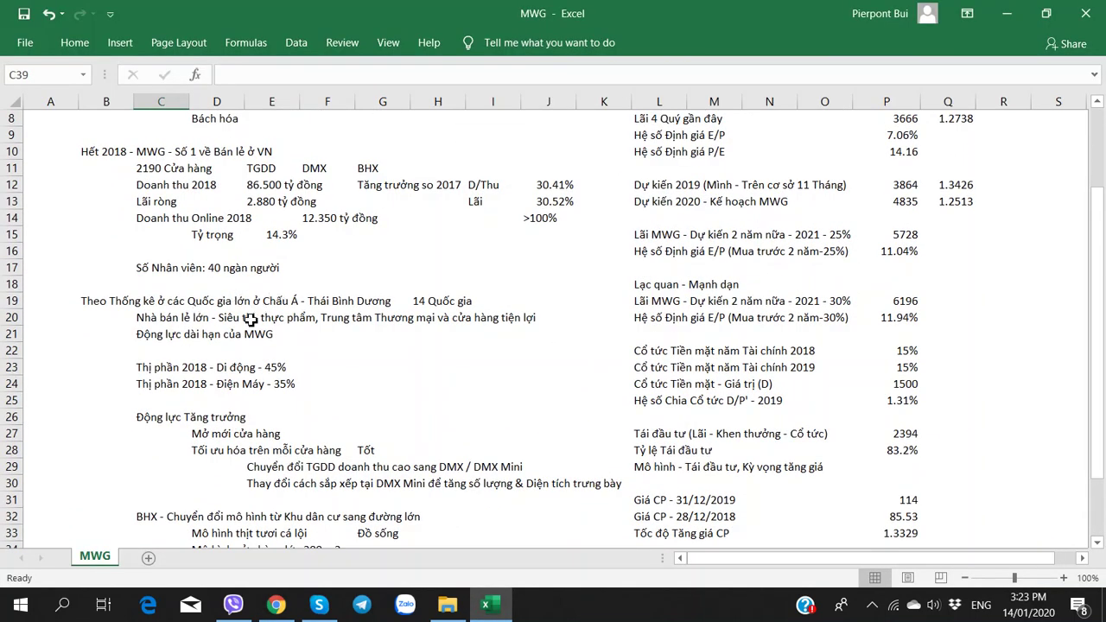
scroll(177, 415, down, 5)
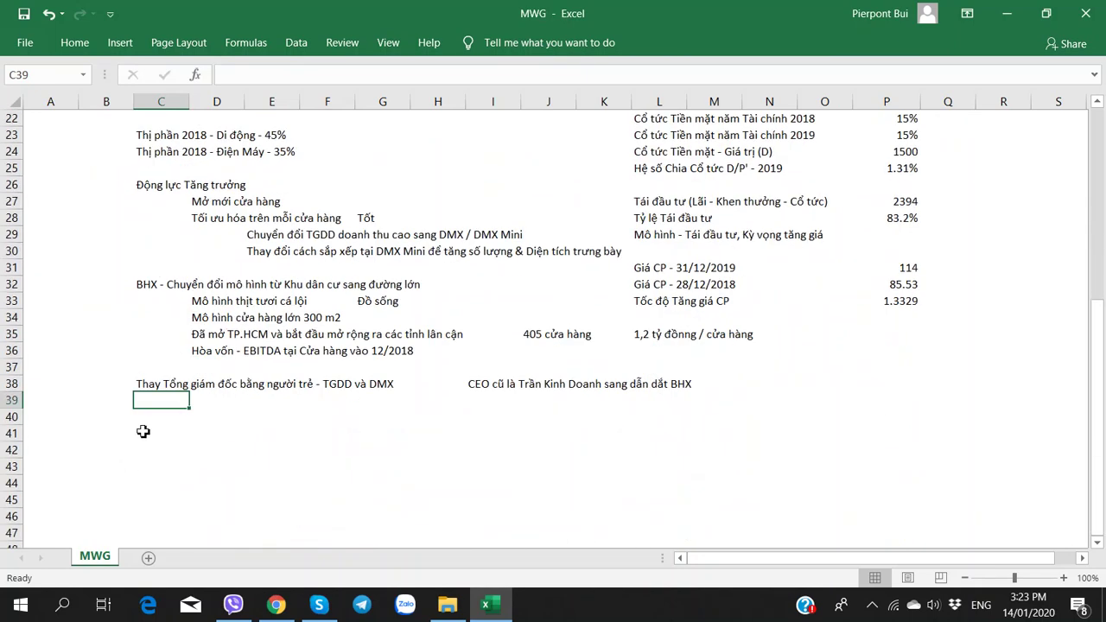
click(154, 419)
text(L)
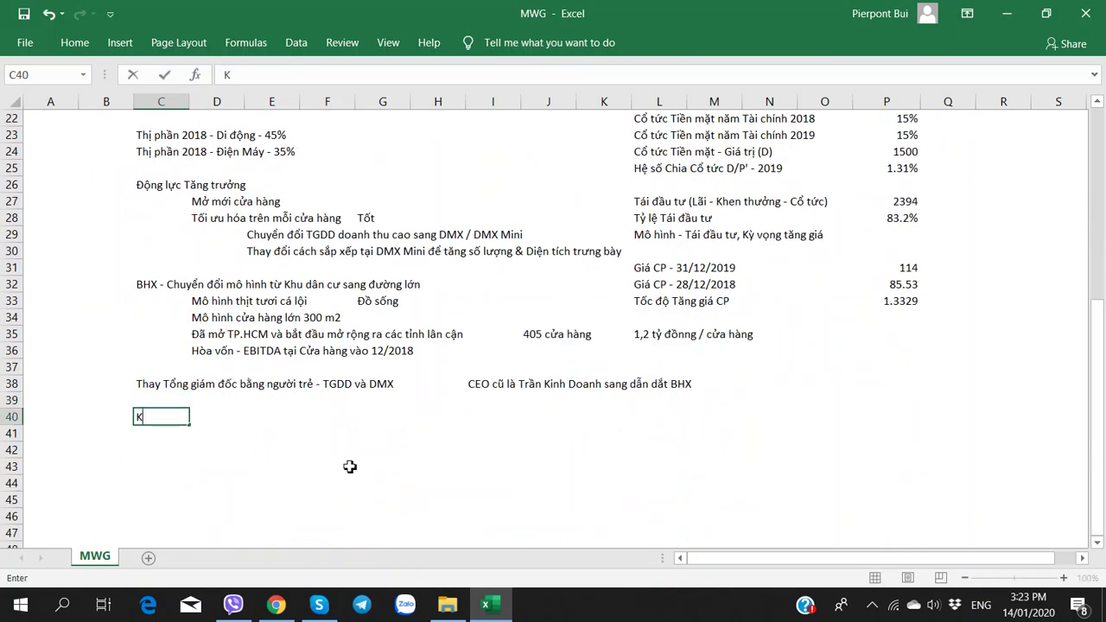
text(ế hoạch 2019)
key(Tab)
key(Tab)
text(Doanh thu)
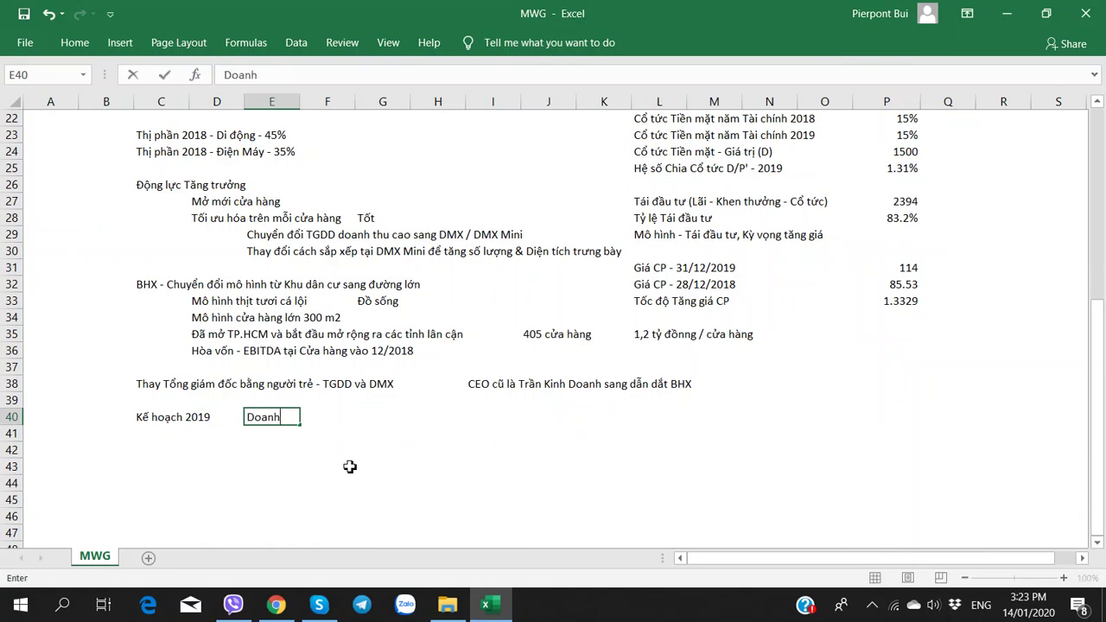
Enter the 2019 revenue target 108000 in G40, consulting the report's plan paragraph for the figure
key(Tab)
key(Tab)
key(alt+Tab)
key(alt+Tab)
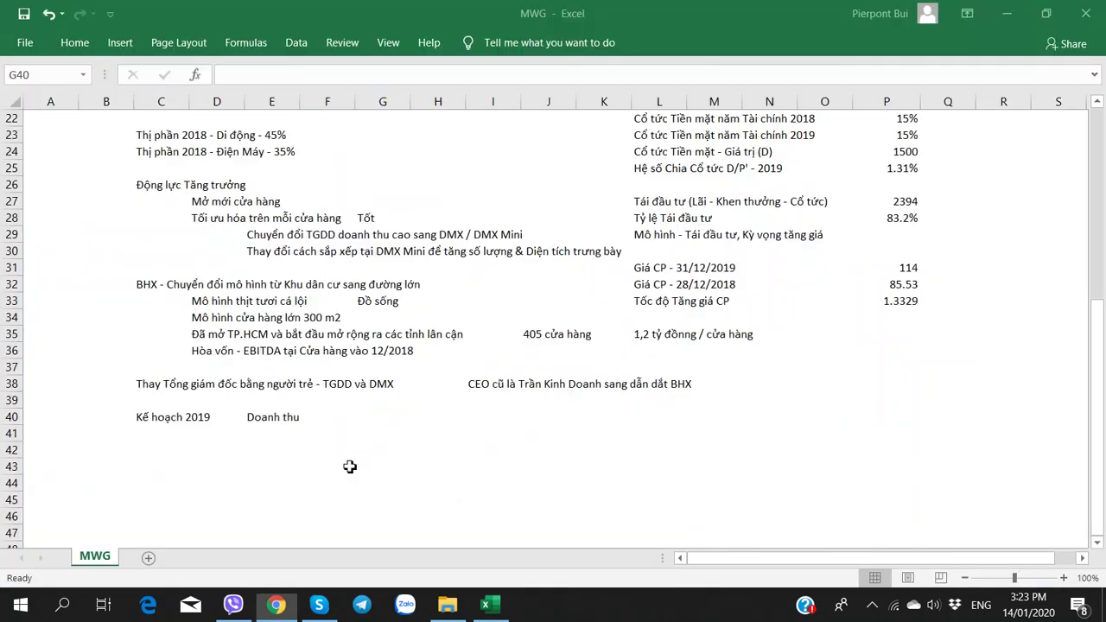
text(108000)
key(Return)
key(alt+Tab)
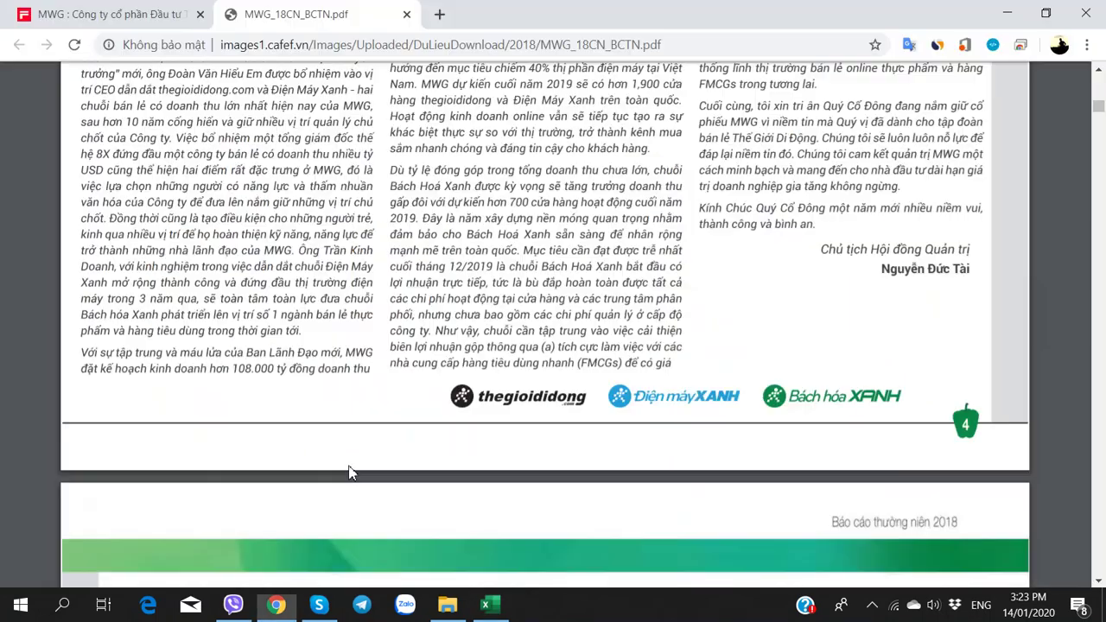
key(alt+Tab)
Format G40 as a Number with the thousands separator and 0 decimal places
click(400, 417)
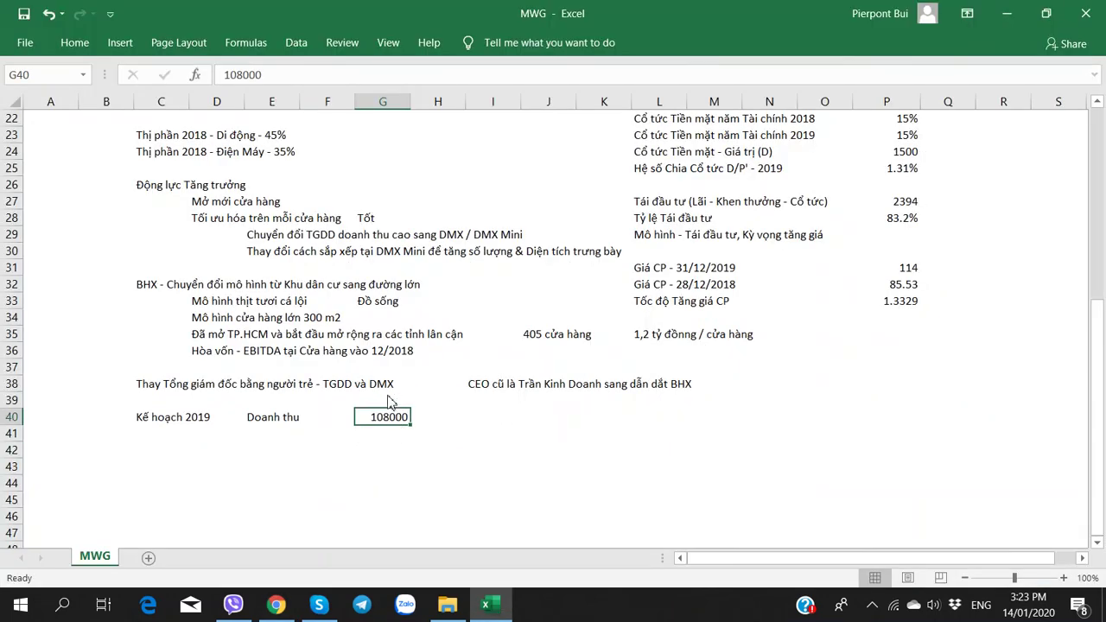
key(ctrl+1)
click(400, 150)
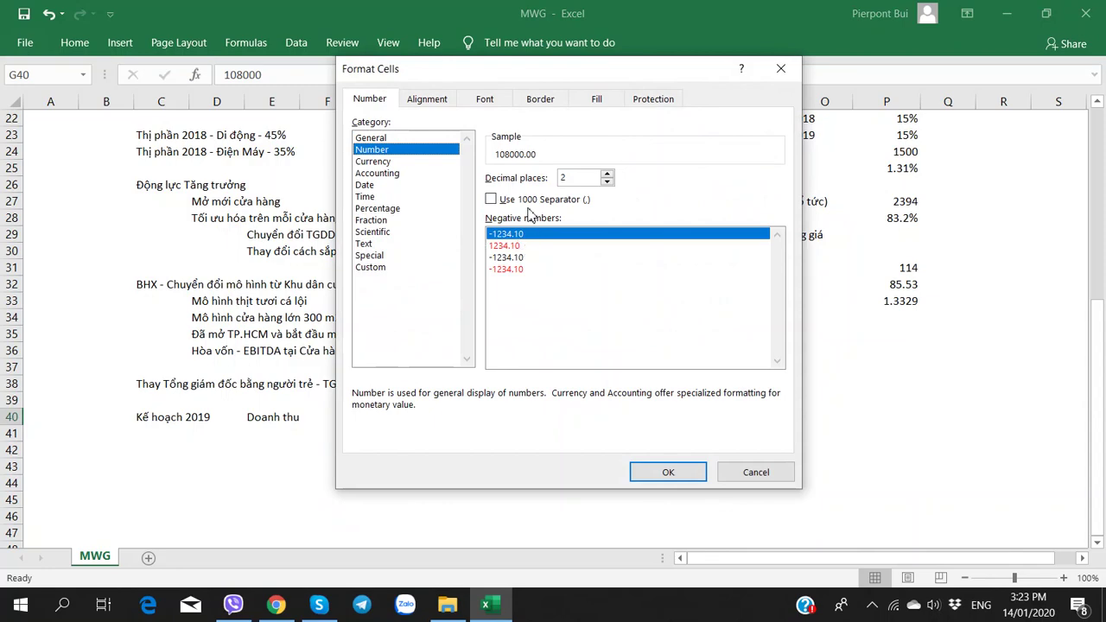
click(491, 199)
click(607, 182)
click(607, 182)
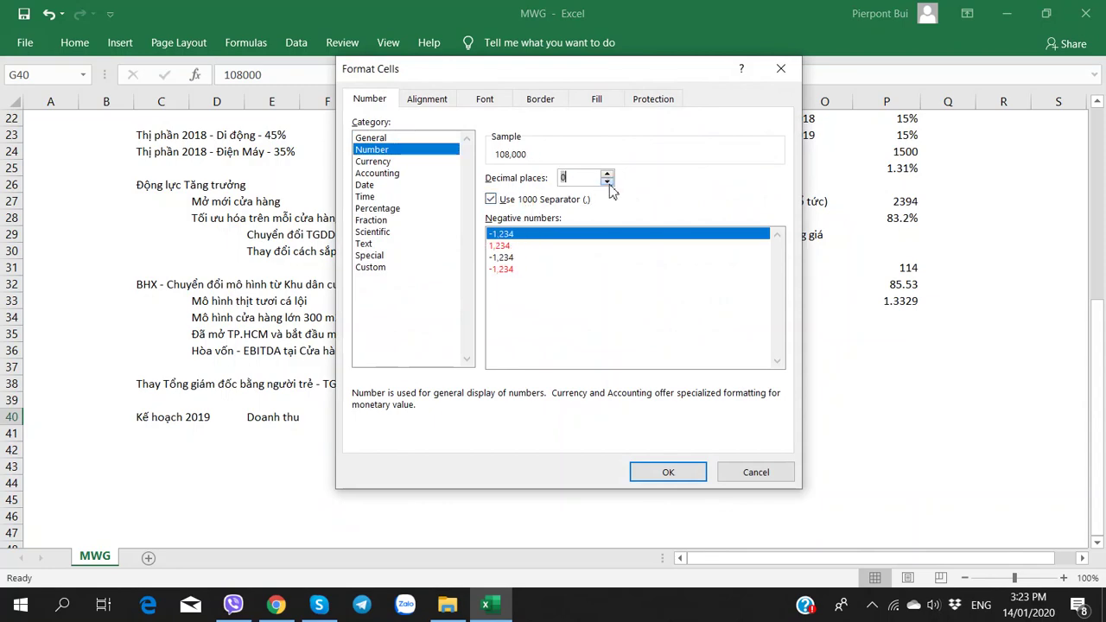
click(678, 477)
Look up the 2019 after-tax profit target in the report and enter 3500 in G41
click(358, 443)
key(alt+Tab)
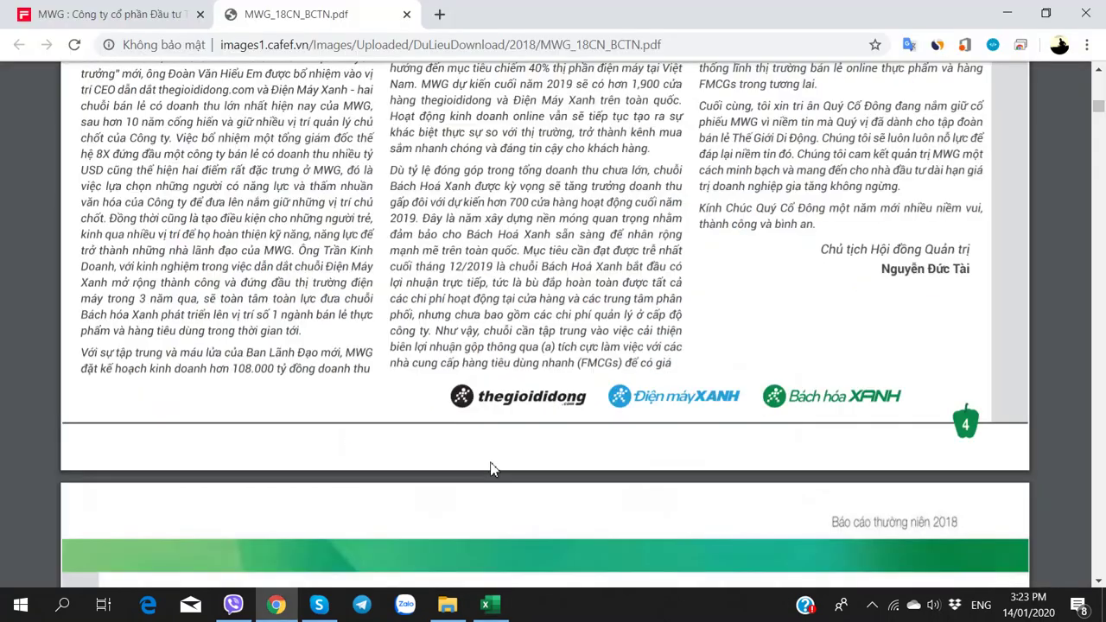
scroll(530, 423, down, 5)
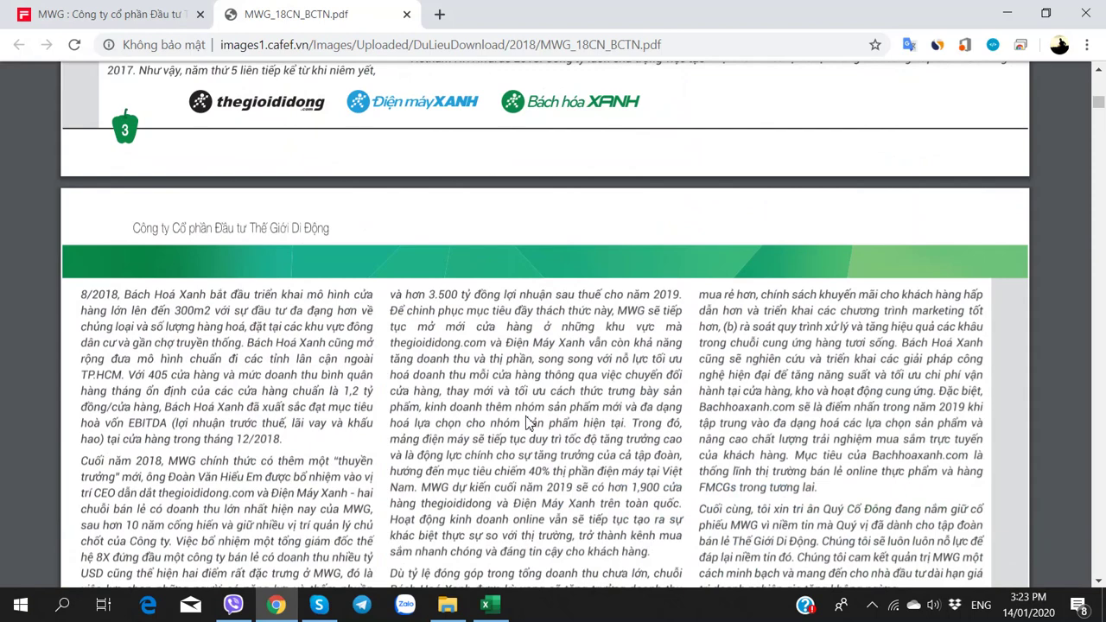
key(alt+Tab)
text(3500)
key(Left)
key(Up)
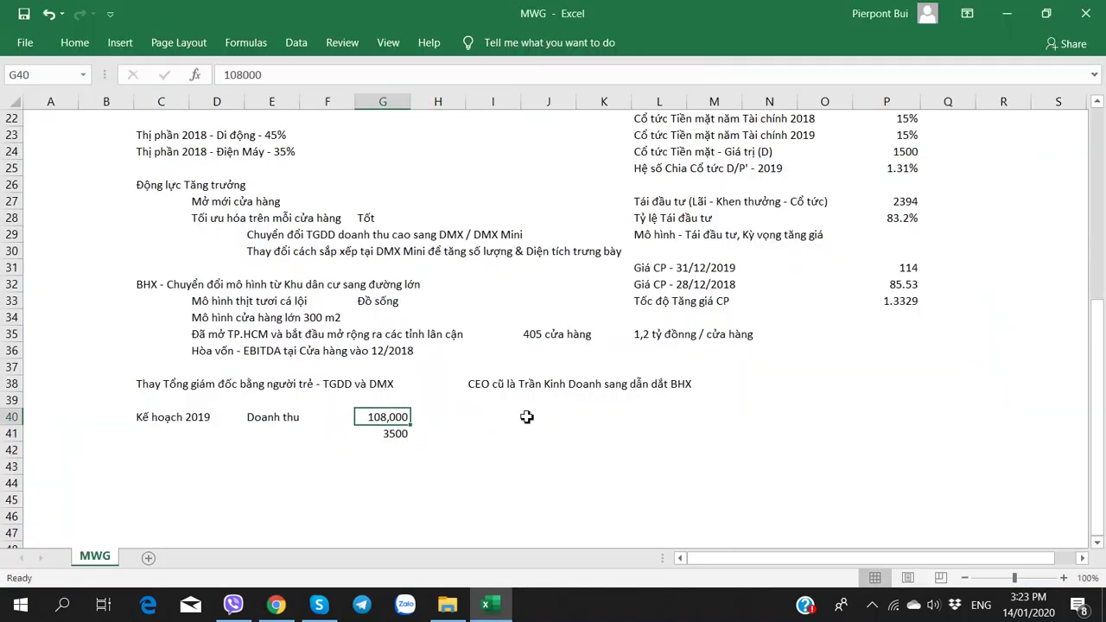
Copy the number format of G40 onto G41 using Paste Special Formats
key(ctrl+c)
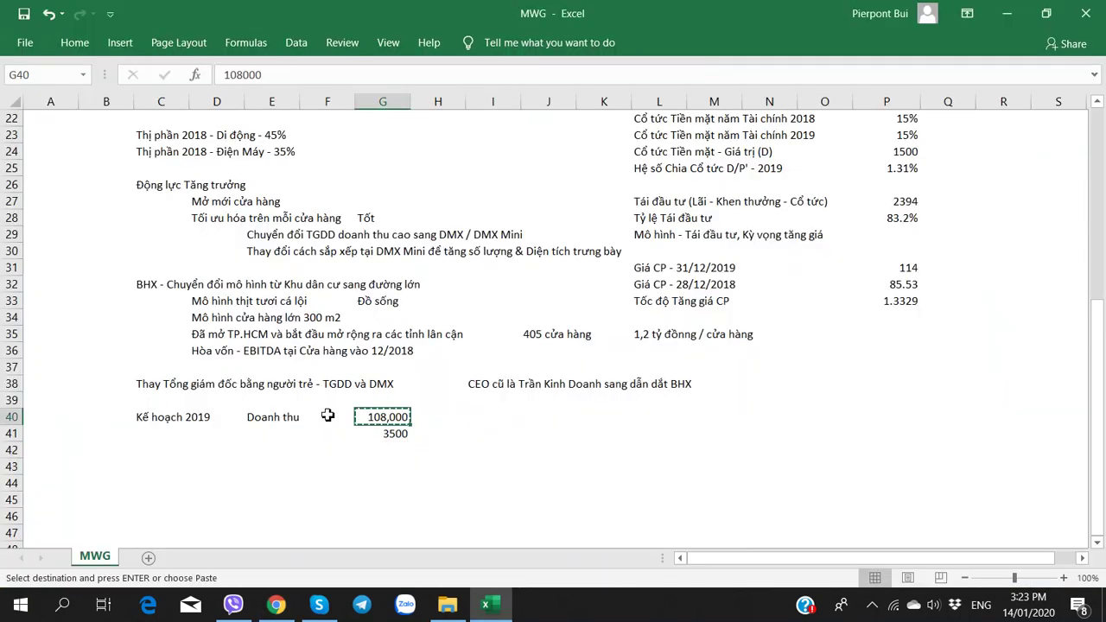
click(370, 435)
right_click(370, 437)
key(s)
key(t)
key(Return)
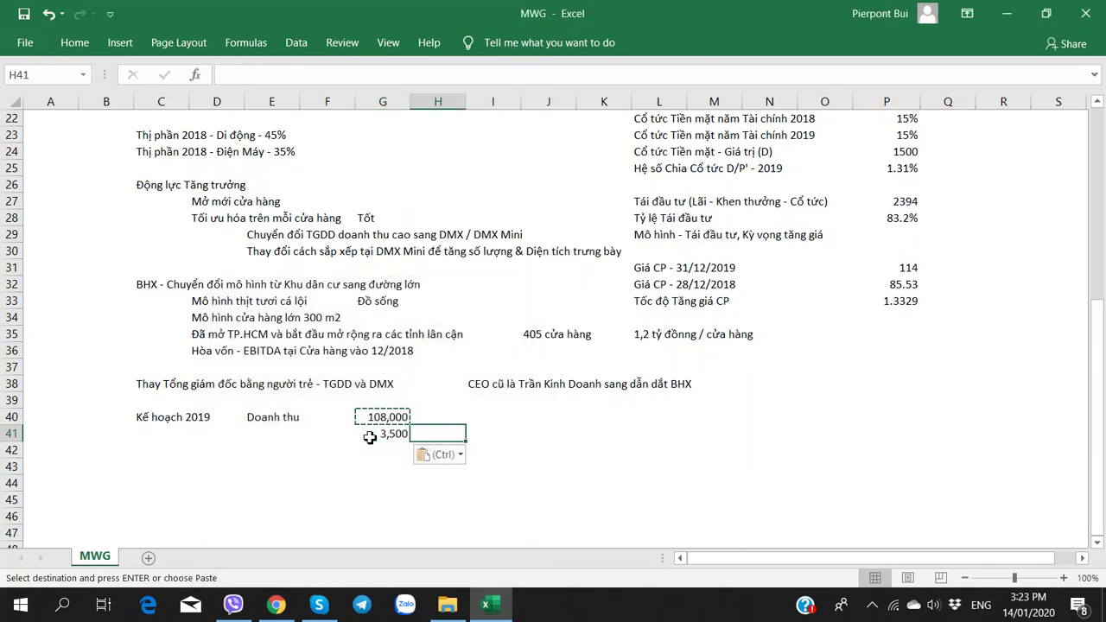
key(Right)
key(Right)
key(Up)
On Chrome's CafeF MWG page, go back through older news and open the article on the 3.542 tỷ eleven-month profit in a new tab
key(alt+Tab)
click(102, 10)
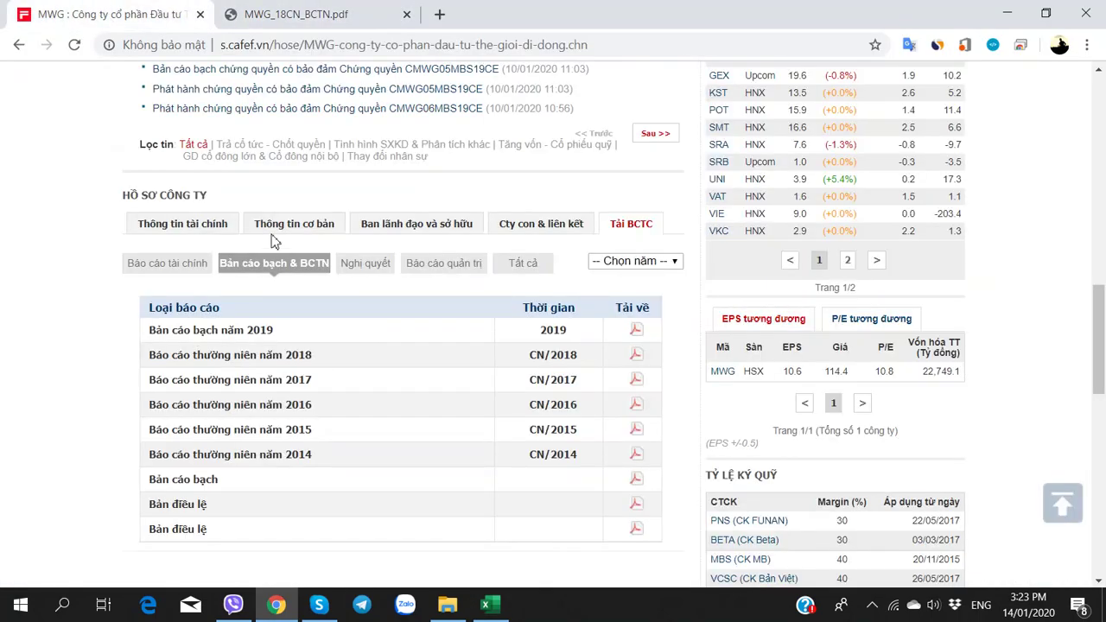
scroll(273, 249, up, 5)
scroll(271, 254, down, 2)
click(672, 336)
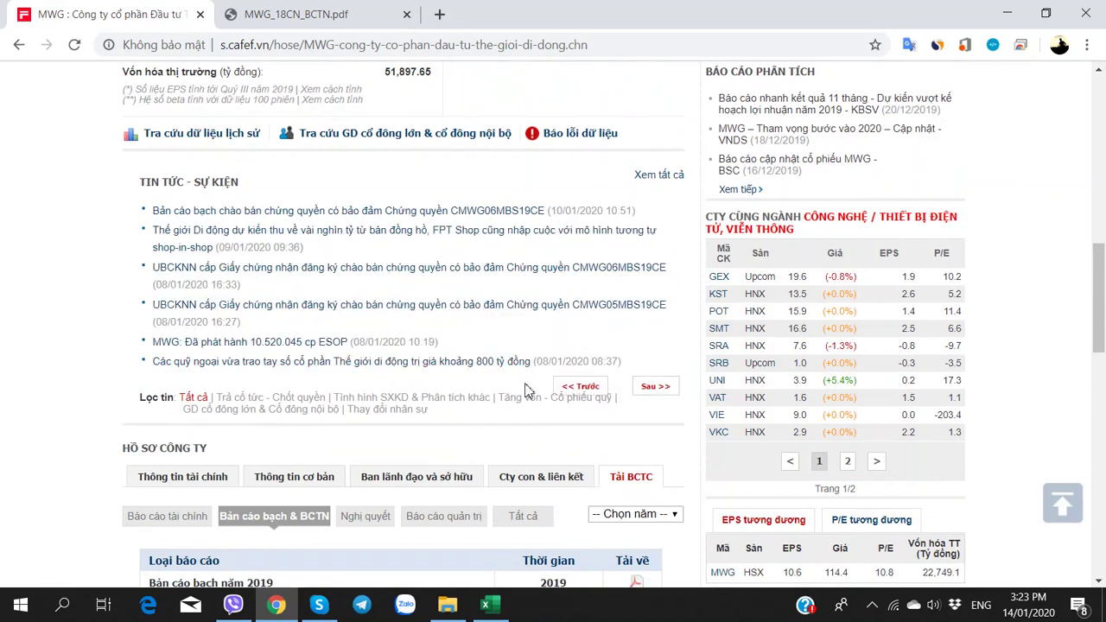
click(654, 386)
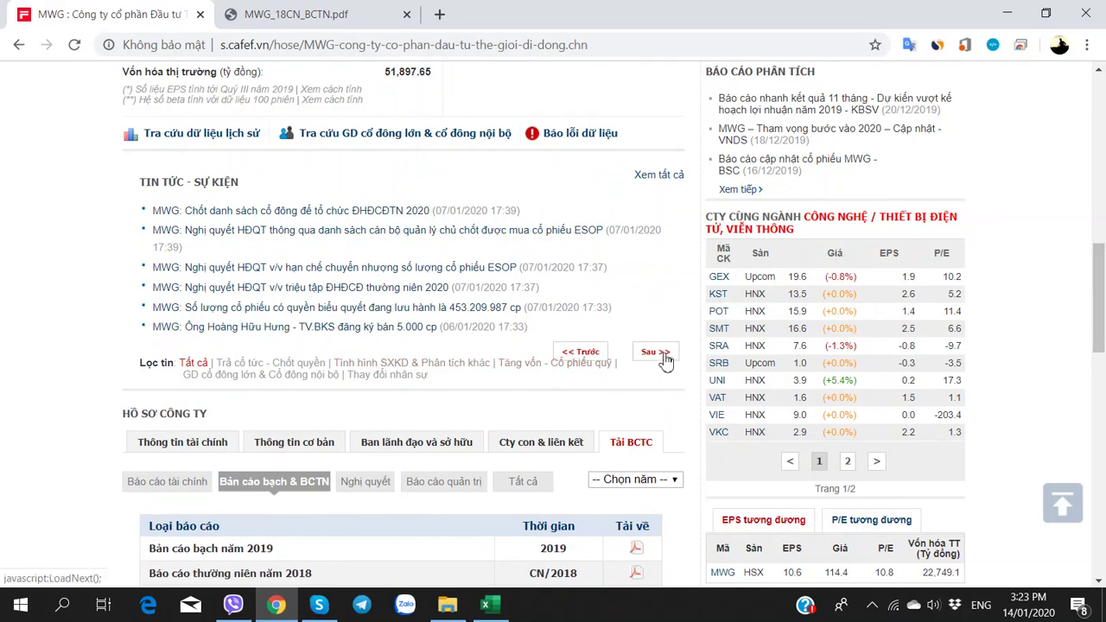
click(664, 357)
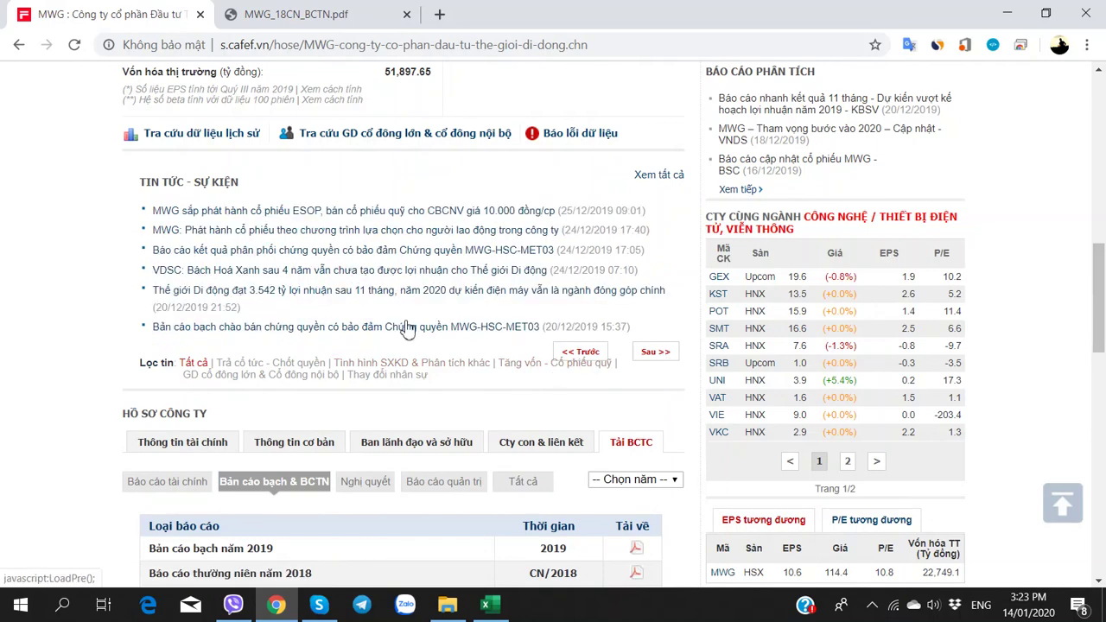
right_click(331, 297)
click(363, 304)
click(531, 21)
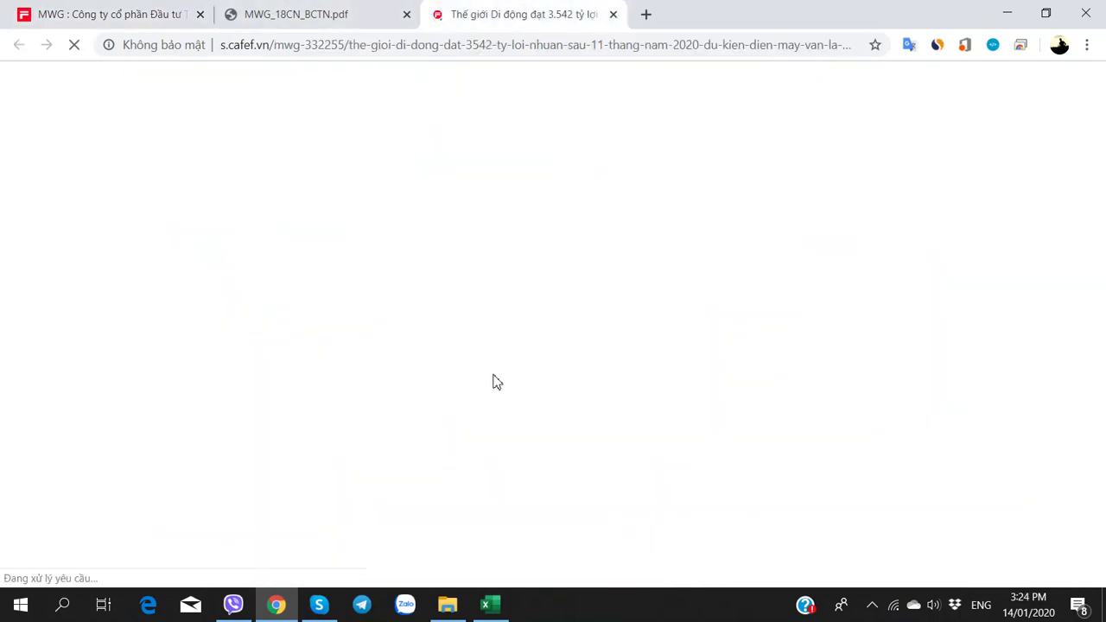
Find the eleven-month results chart in the article, then switch to the Excel workbook and enter the label 11T/2019 in I40
scroll(485, 379, down, 10)
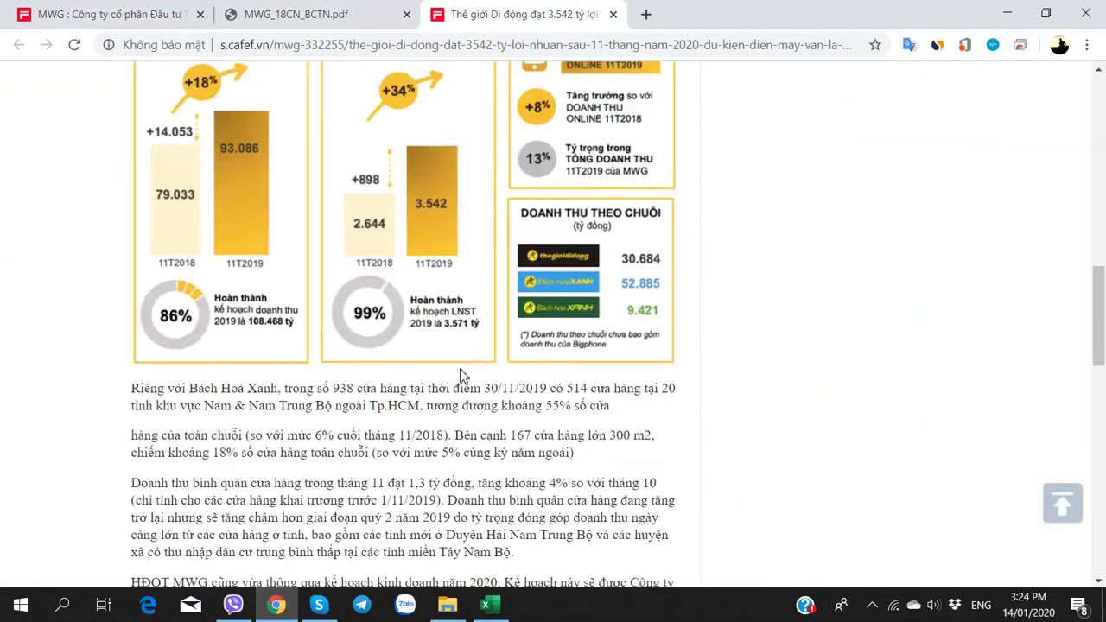
scroll(460, 376, up, 3)
key(alt+Tab)
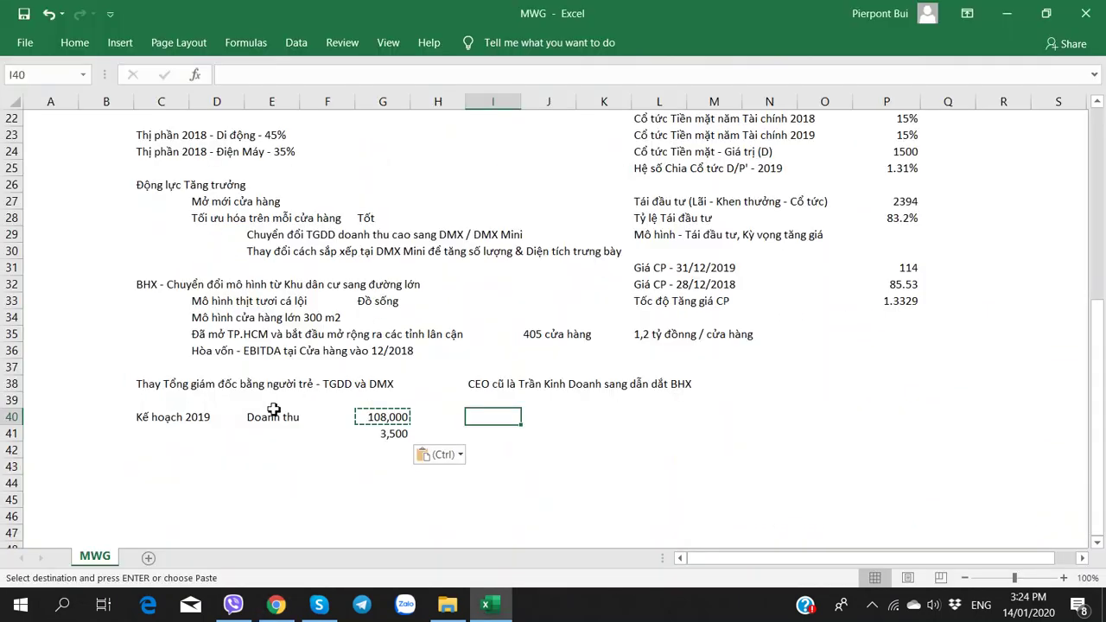
key(Left)
key(Left)
key(Up)
key(Down)
key(Down)
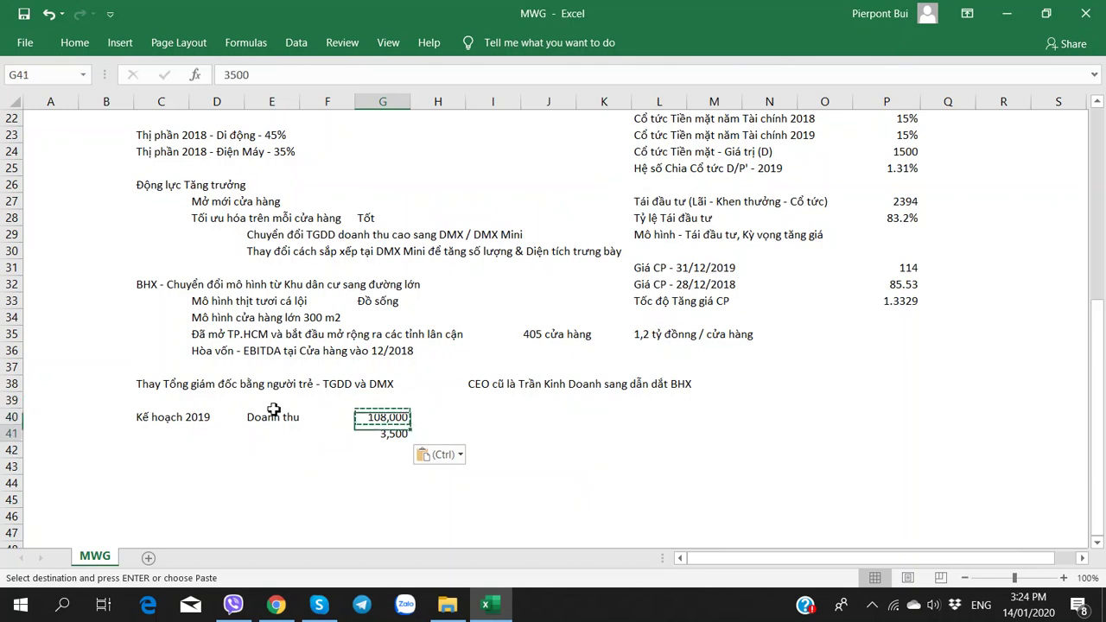
key(Right)
key(Right)
key(Up)
text(11/201)
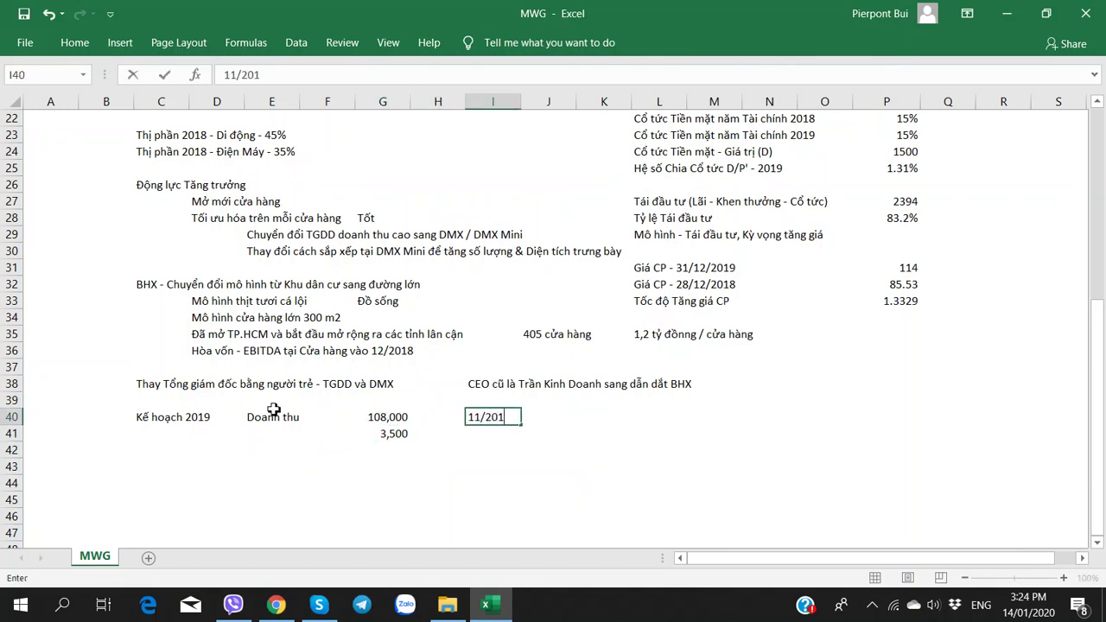
key(BackSpace)
key(BackSpace)
key(BackSpace)
key(BackSpace)
key(BackSpace)
key(BackSpace)
text(11T/2019)
key(Return)
Look up the eleven-month 2019 net revenue in the Chrome article and enter 93086 in K40 of the Excel sheet
key(alt+Tab)
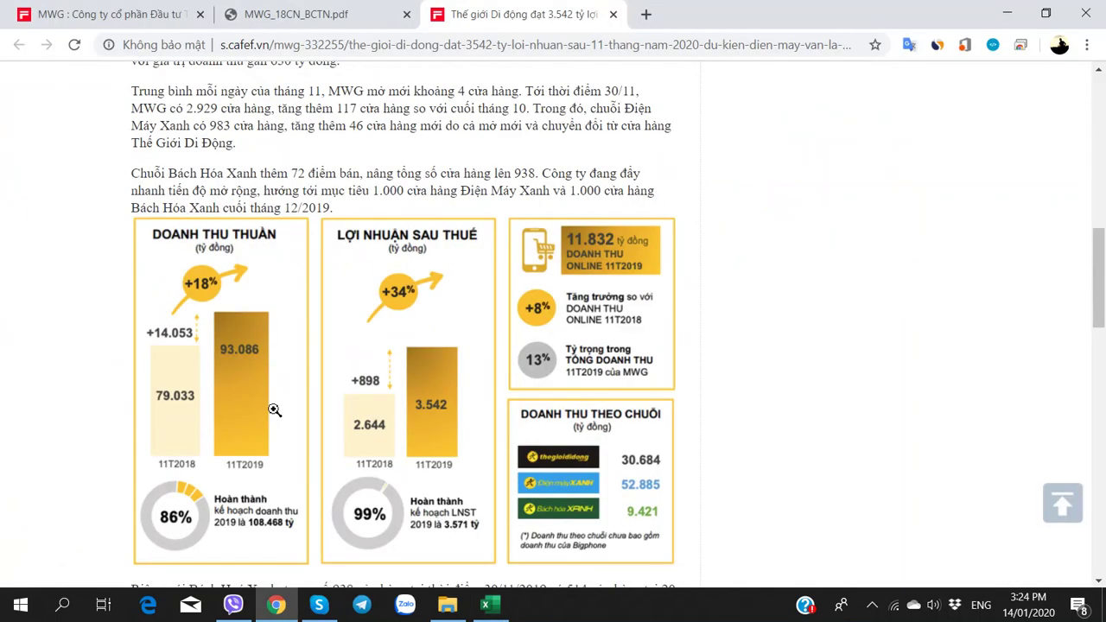
key(alt+Tab)
text(93)
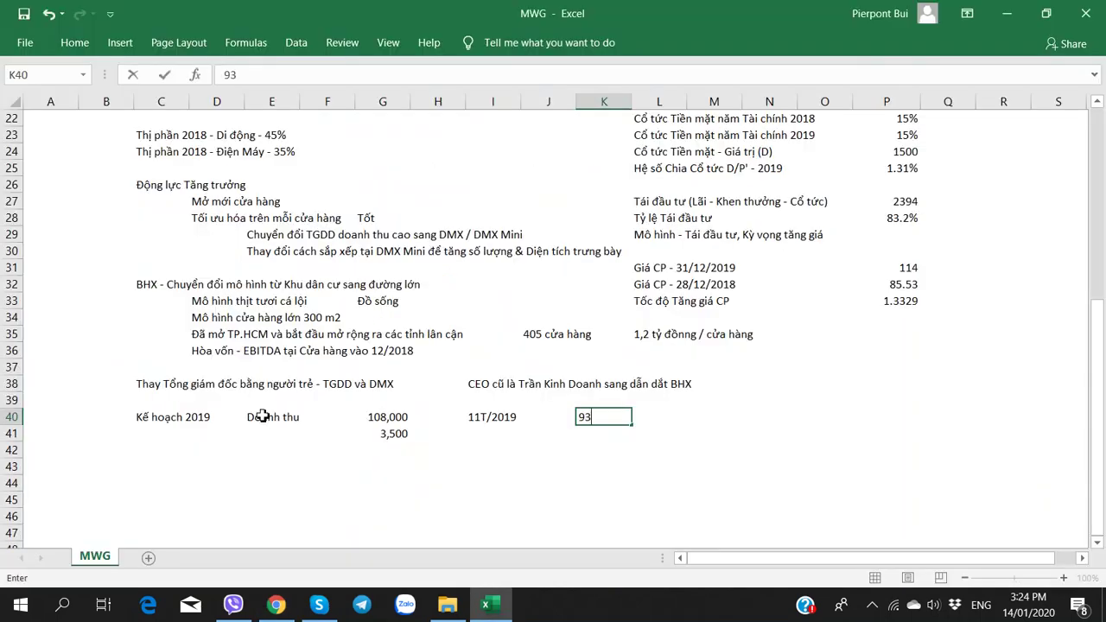
key(alt+Tab)
key(alt+Tab)
text(086)
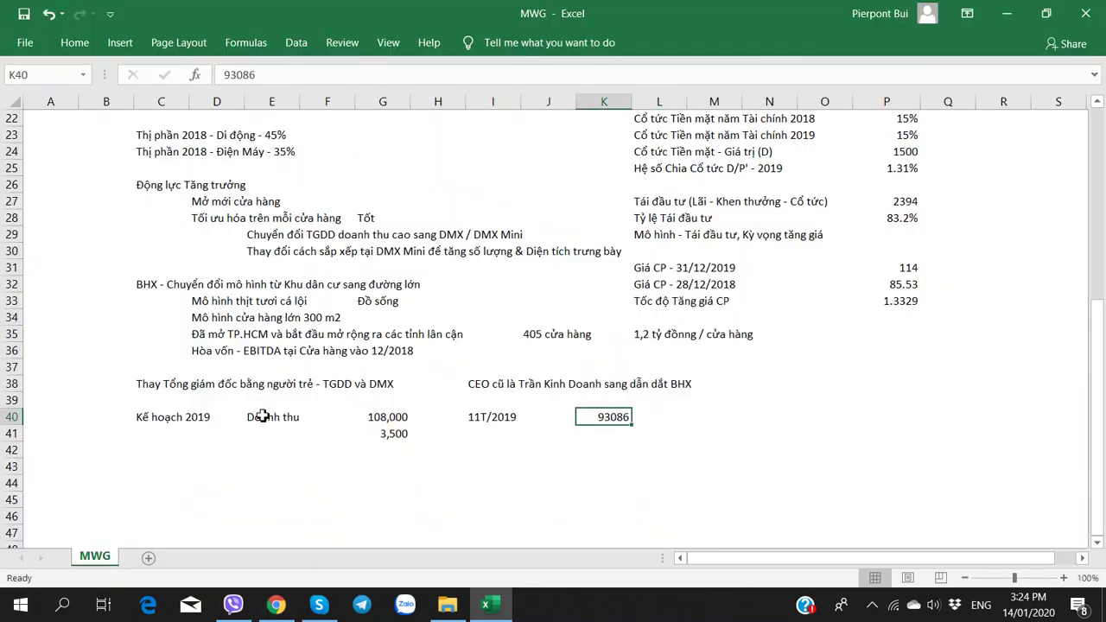
key(Return)
Look up the eleven-month 2019 after-tax profit in the Chrome article and enter 3542 in K41 of the Excel sheet
key(alt+Tab)
key(alt+Tab)
text(34)
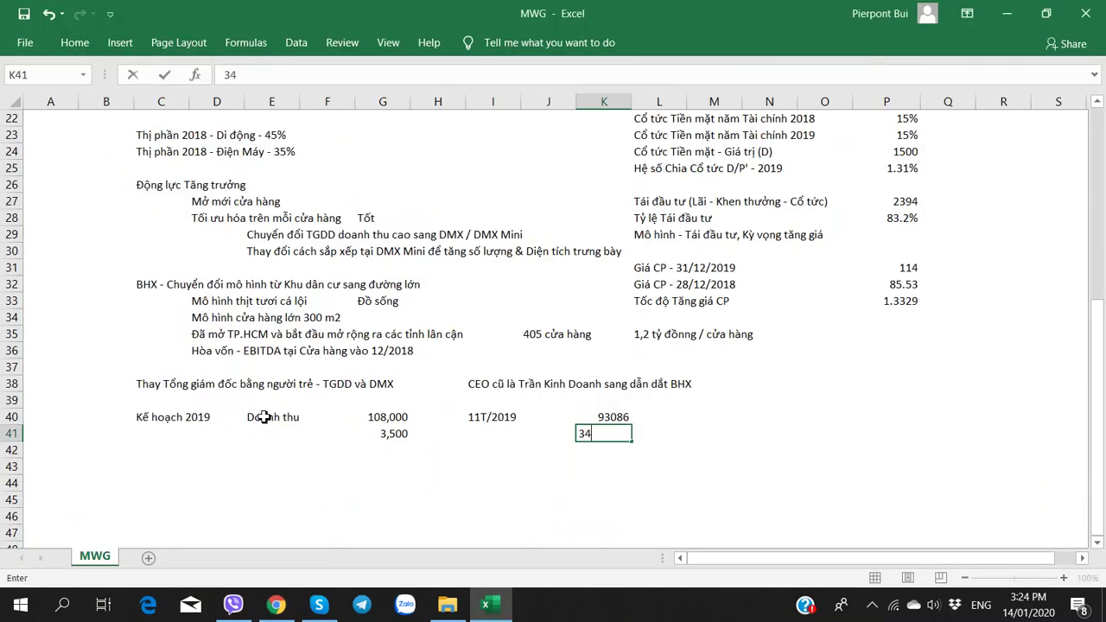
text(42)
key(Return)
key(Up)
key(Up)
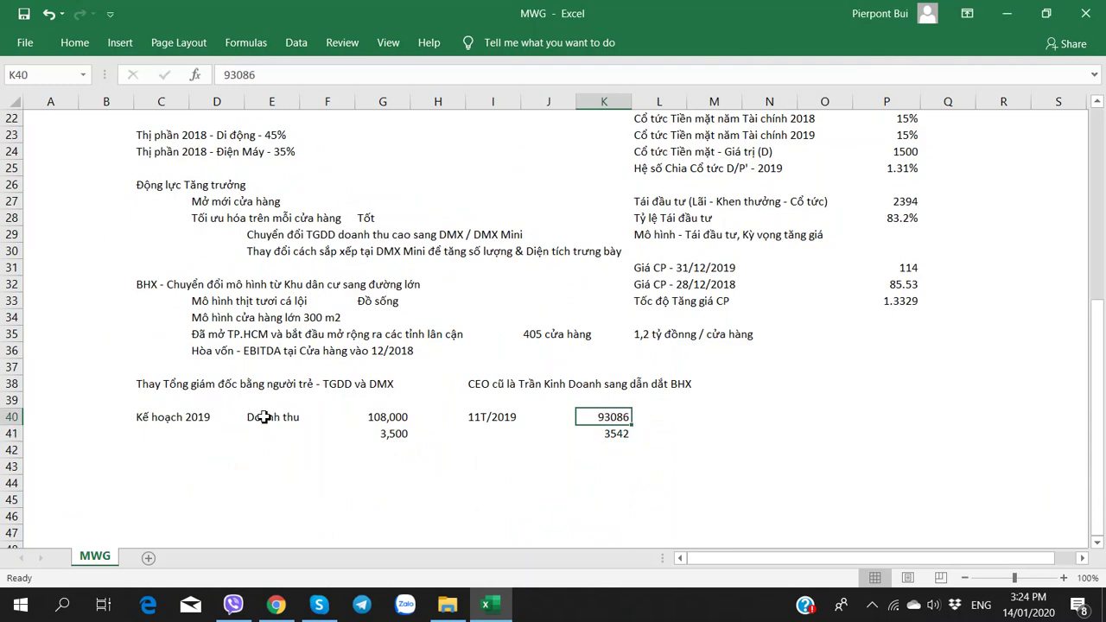
key(Down)
Copy the number formats of G40:G41 onto K40:K41 using Paste Special Formats
drag(390, 420, 390, 434)
key(ctrl+c)
click(607, 418)
right_click(607, 420)
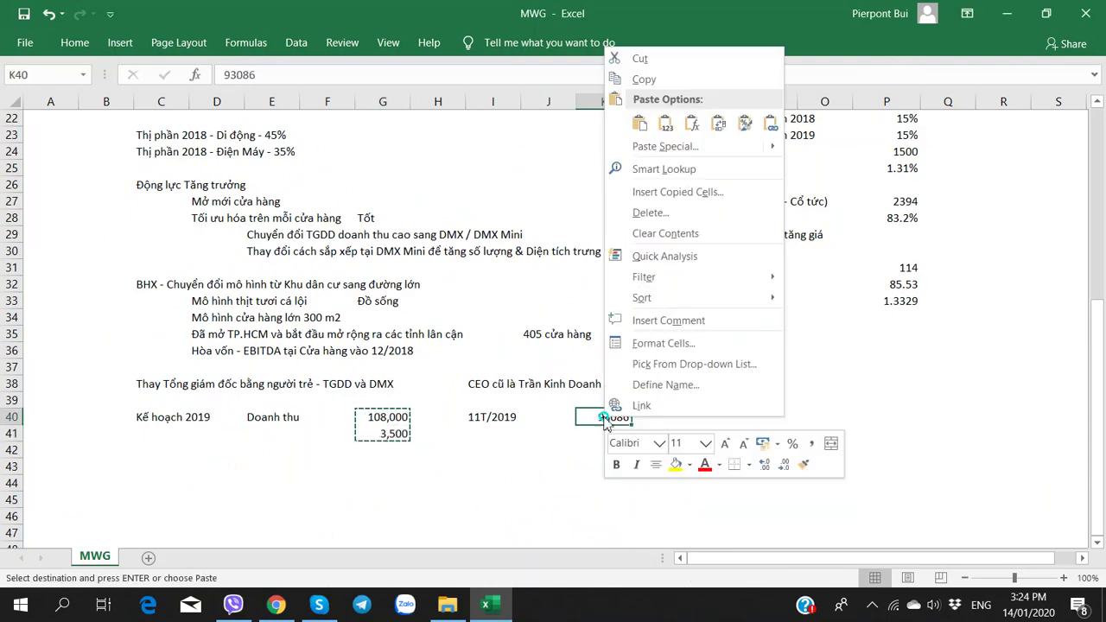
key(s)
key(t)
key(Return)
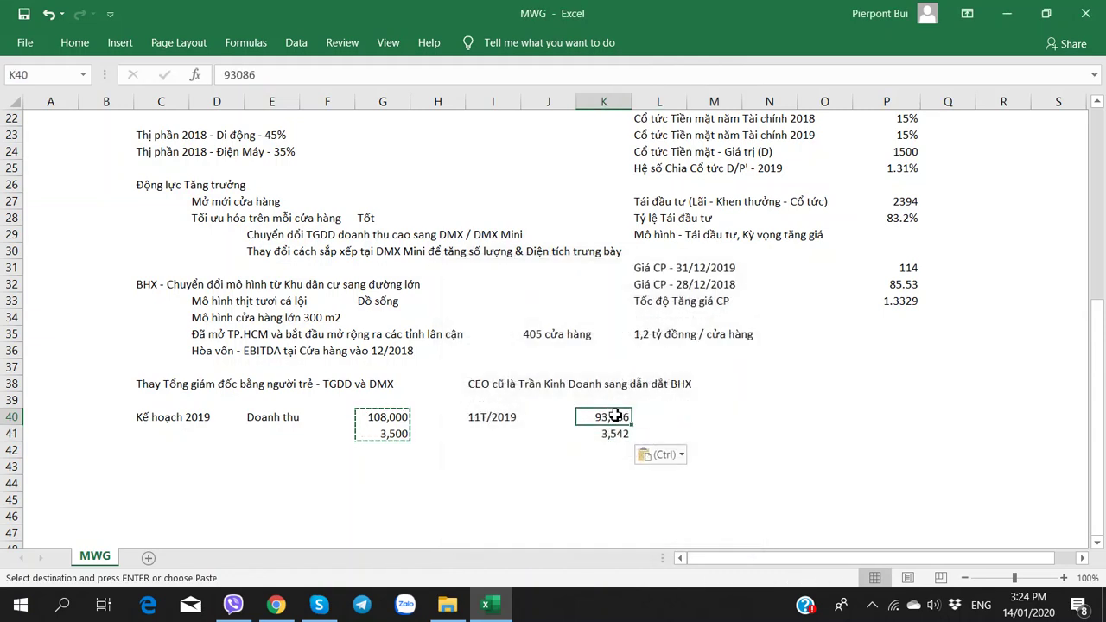
click(519, 451)
click(217, 465)
click(152, 471)
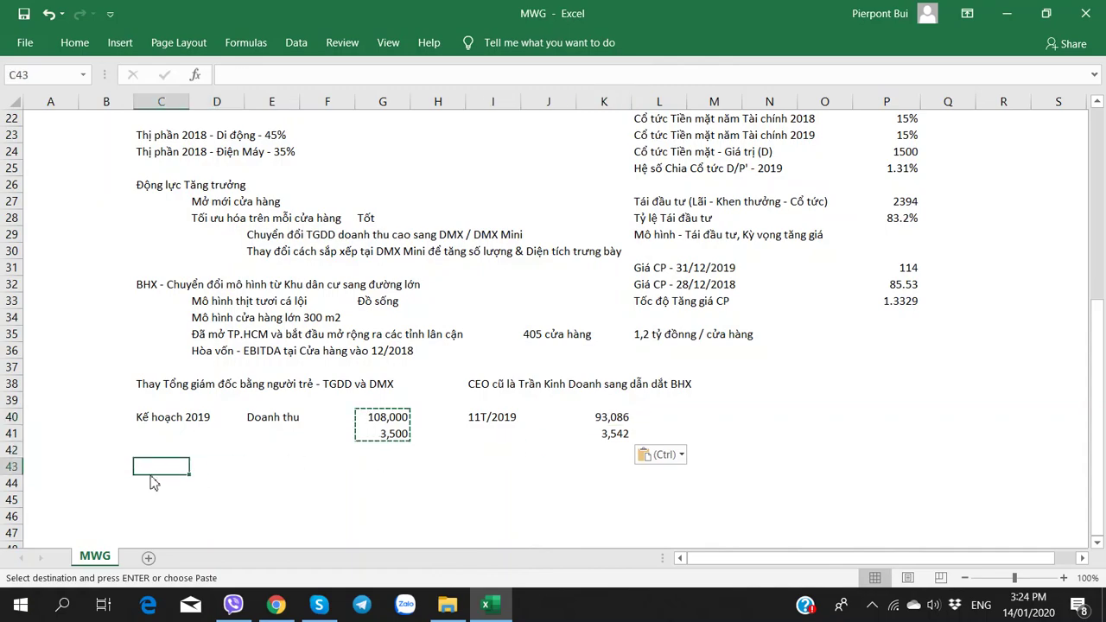
Find the 2020 business plan in the Chrome article and enter the label Kế hoạch 2020 in M40 of the Excel sheet
key(alt+Tab)
scroll(277, 378, down, 12)
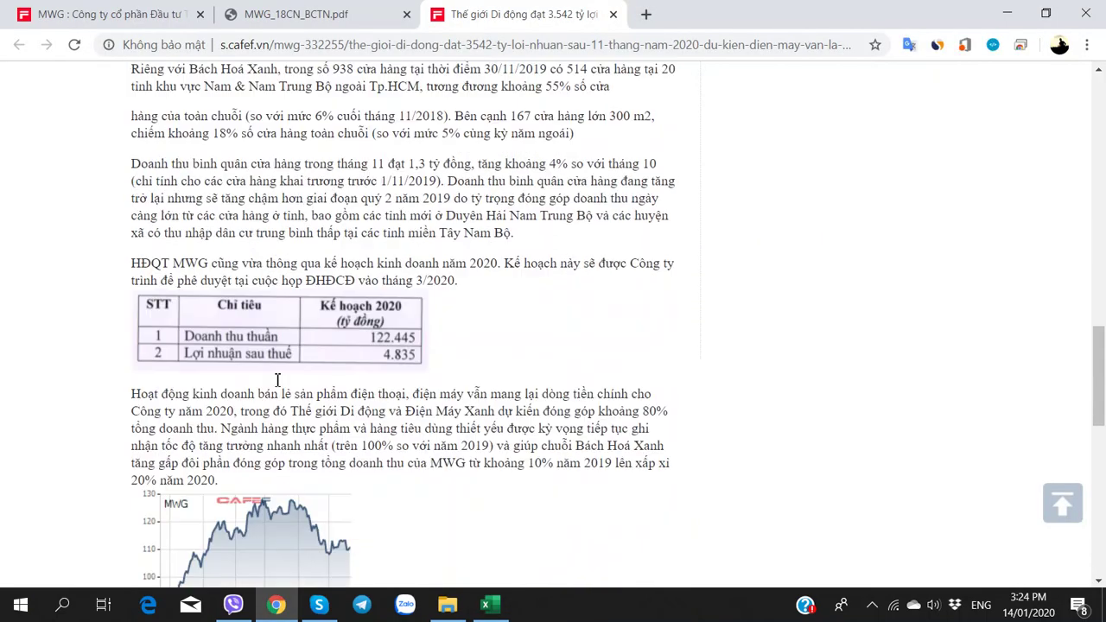
scroll(277, 378, up, 7)
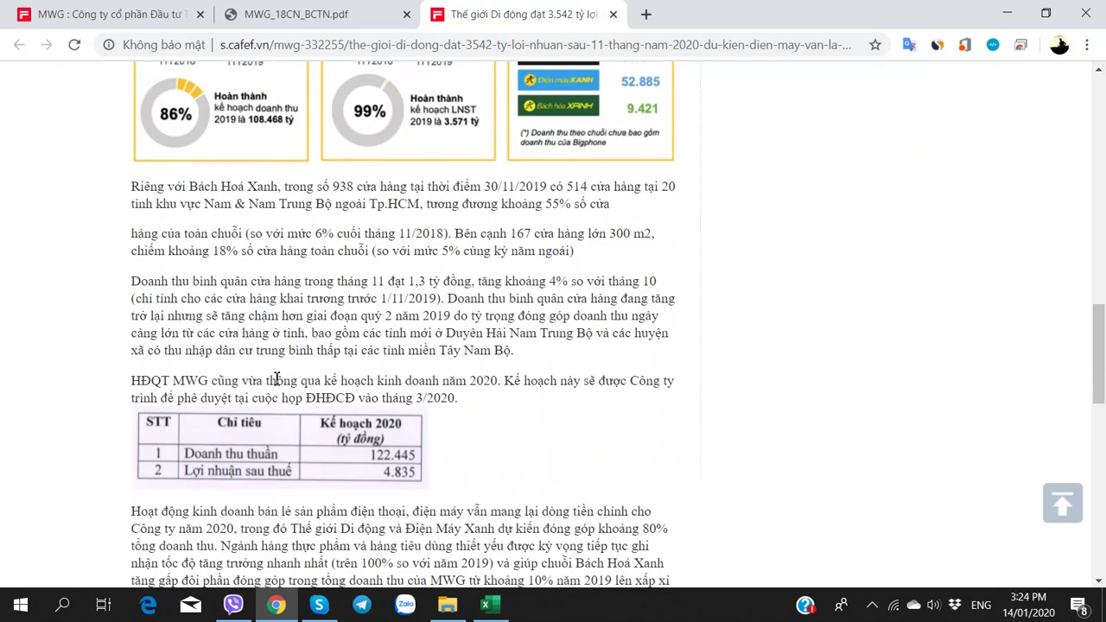
scroll(277, 381, down, 2)
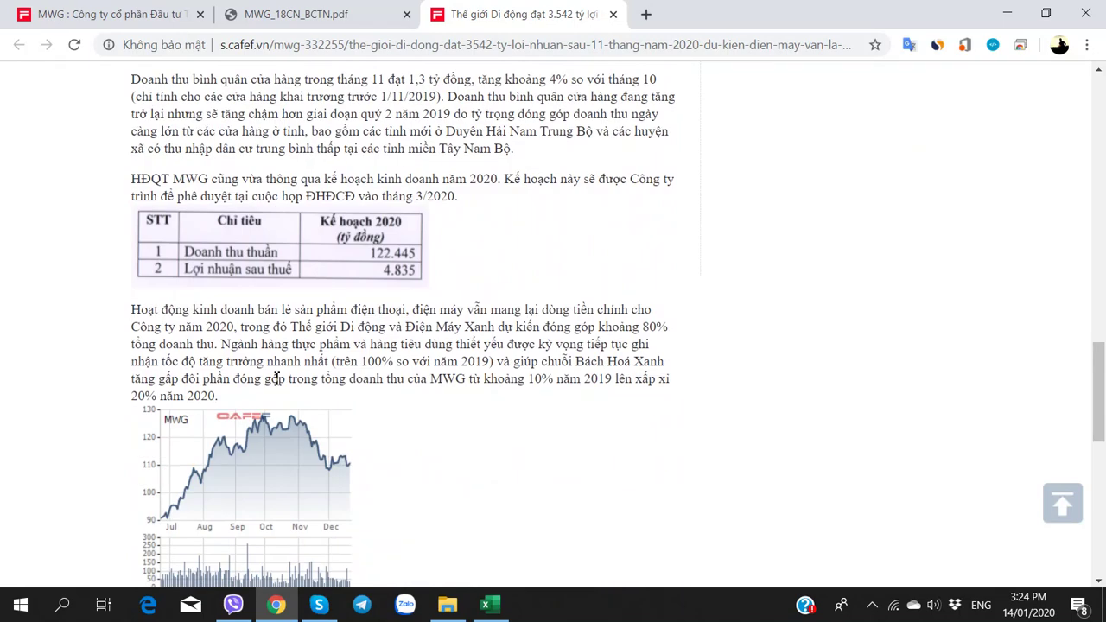
key(alt+Tab)
click(731, 420)
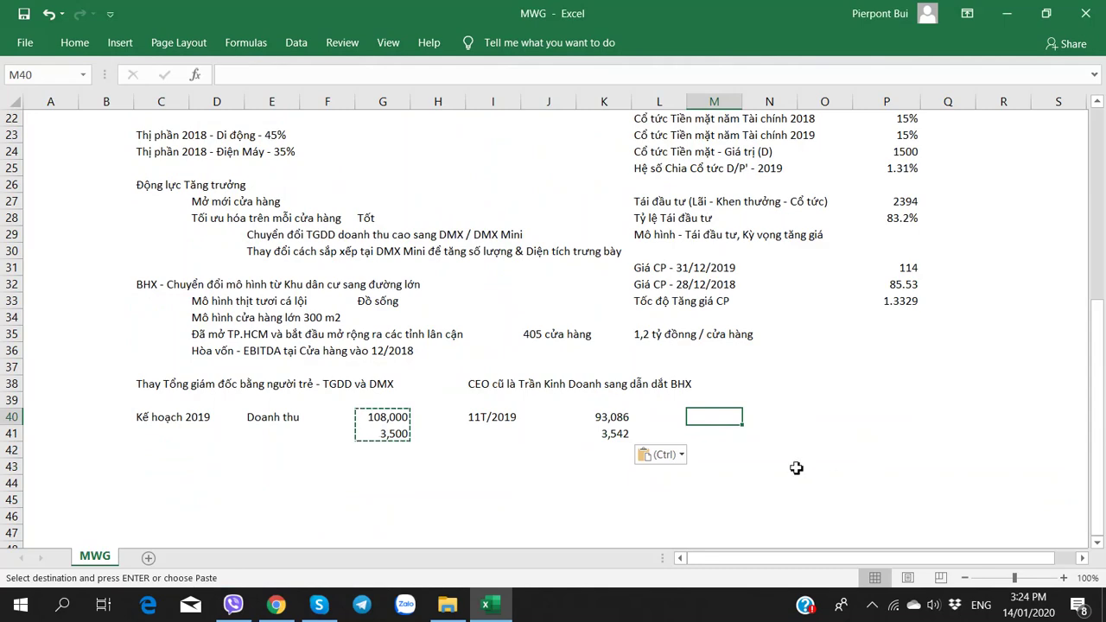
text(Kế hoạch 2020)
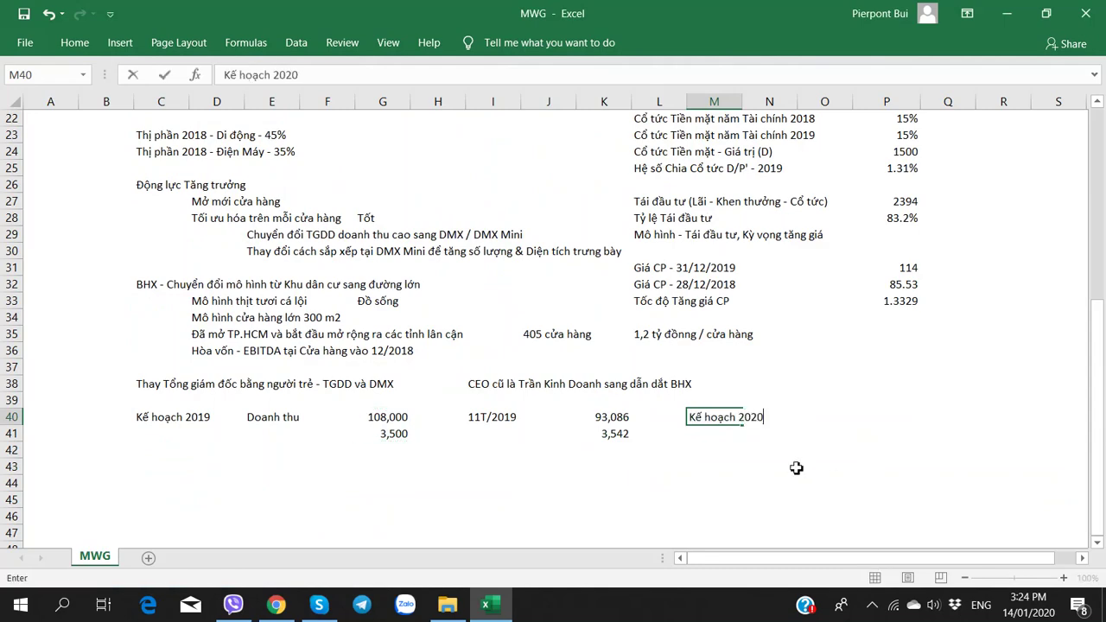
key(Tab)
key(Tab)
Look up the planned 2020 net revenue in the Chrome article and enter 122445 in O40 of the Excel sheet
key(alt+Tab)
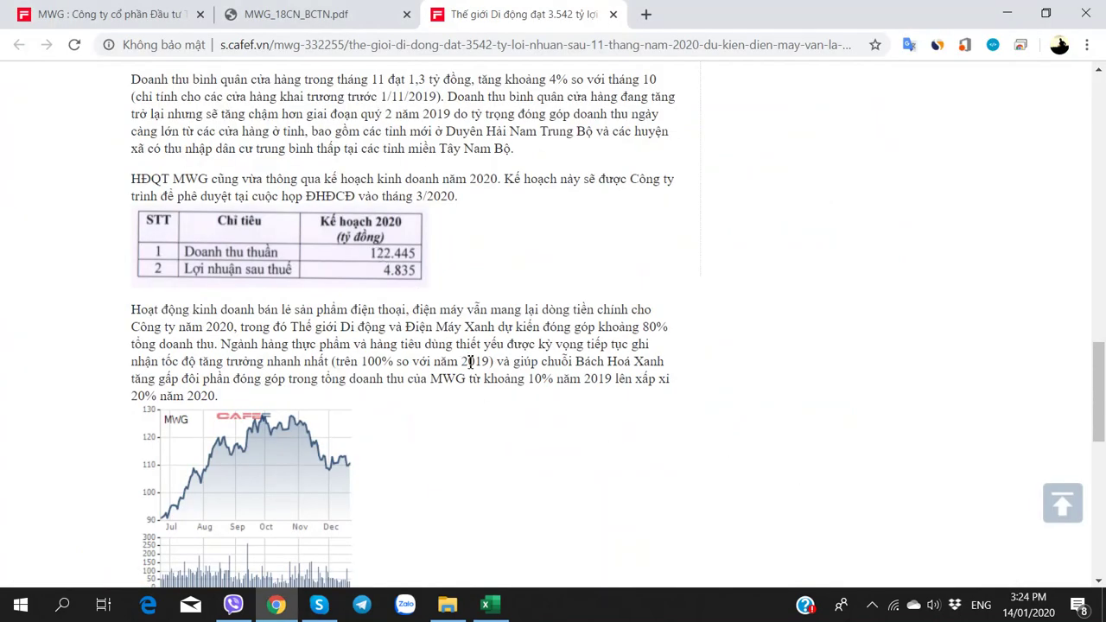
key(alt+Tab)
text(122)
key(alt+Tab)
key(alt+Tab)
text(44)
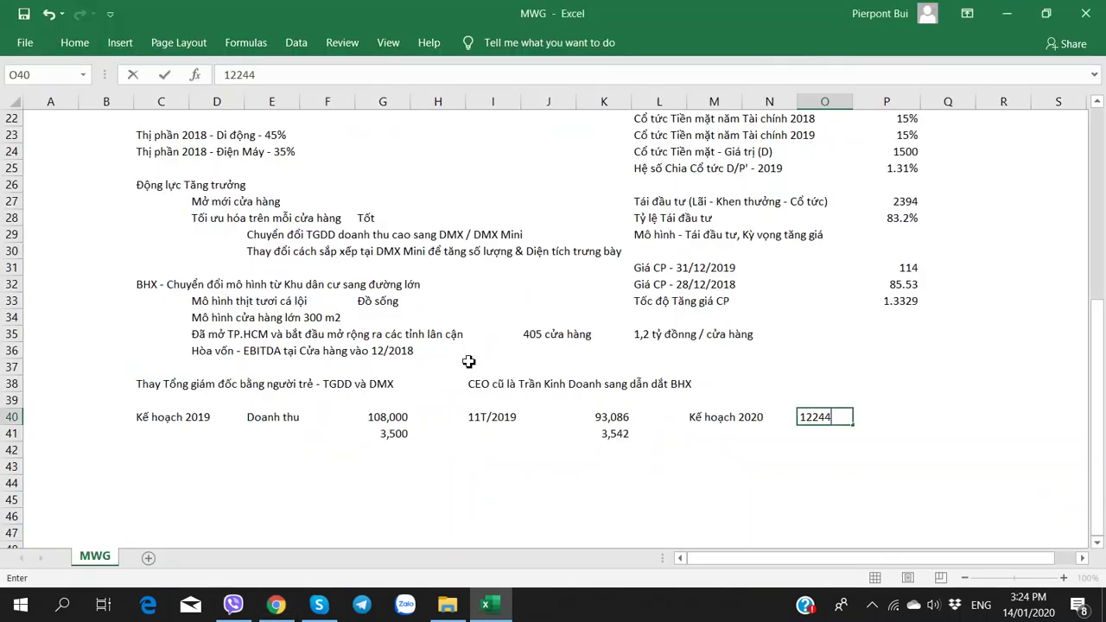
text(5)
key(Return)
Look up the planned 2020 after-tax profit in the Chrome article and enter 4835 in O41 of the Excel sheet
key(alt+Tab)
key(alt+Tab)
text(4)
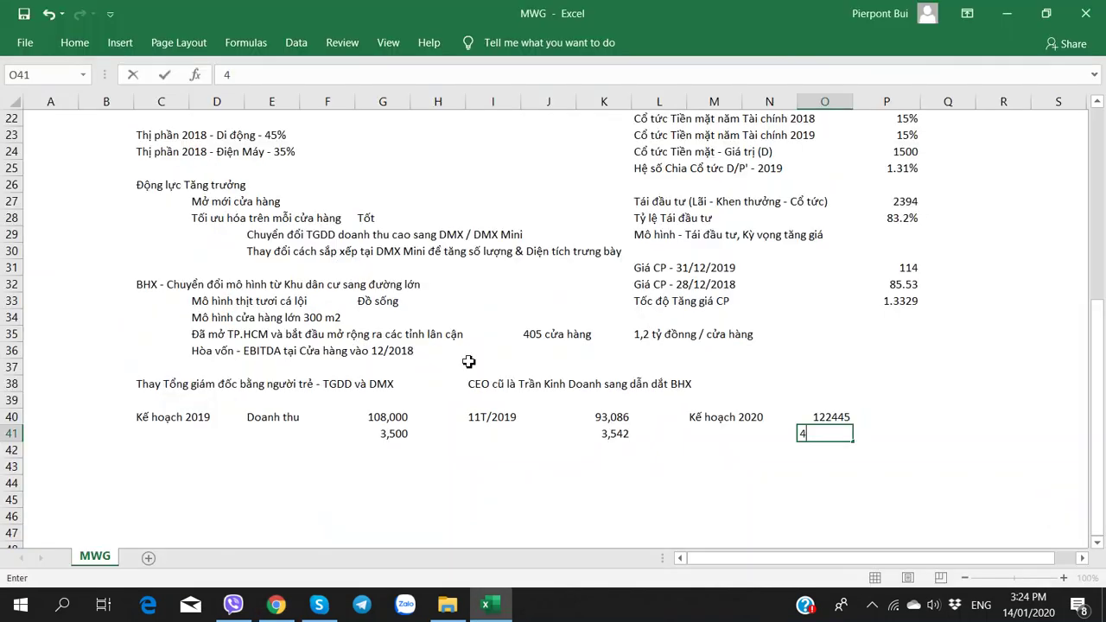
text(835)
key(ctrl+Return)
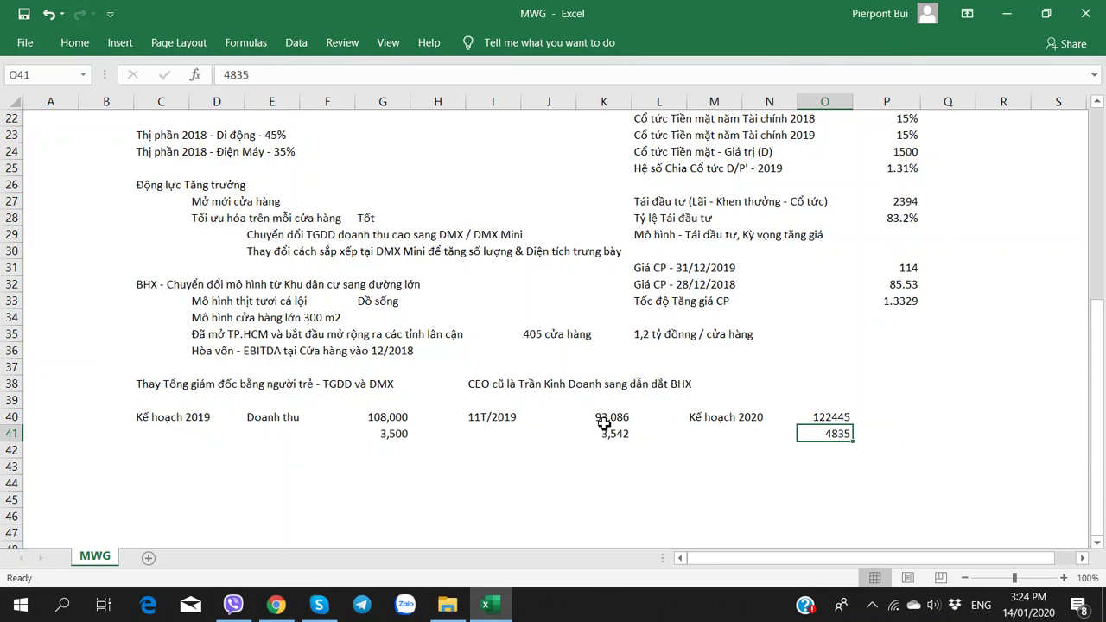
Copy the number formats of K40:K41 onto O40:O41 using Paste Special Formats
drag(603, 424, 615, 435)
key(ctrl+c)
right_click(812, 419)
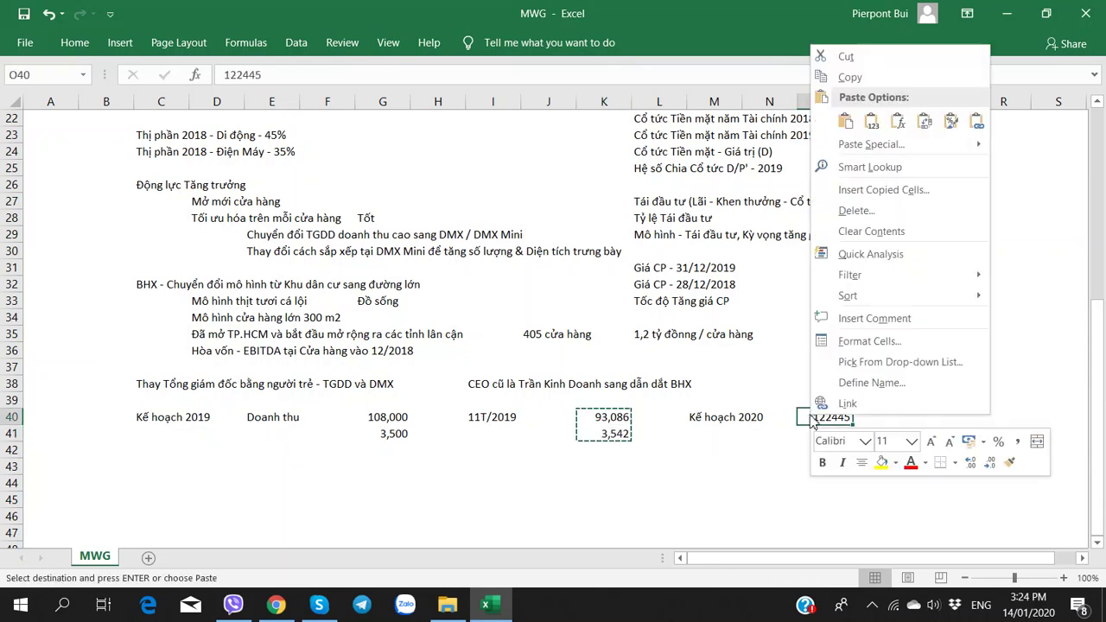
key(s)
key(t)
key(Return)
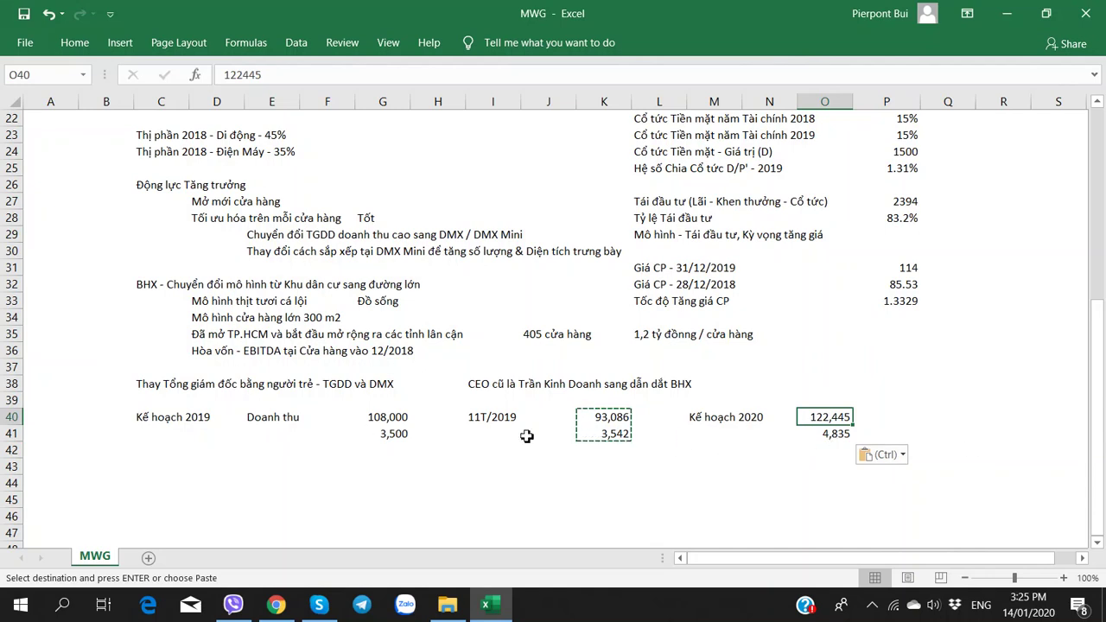
Enter 20% in P40 beside the 2020 revenue plan and fill it down to P41 for the profit plan
click(607, 436)
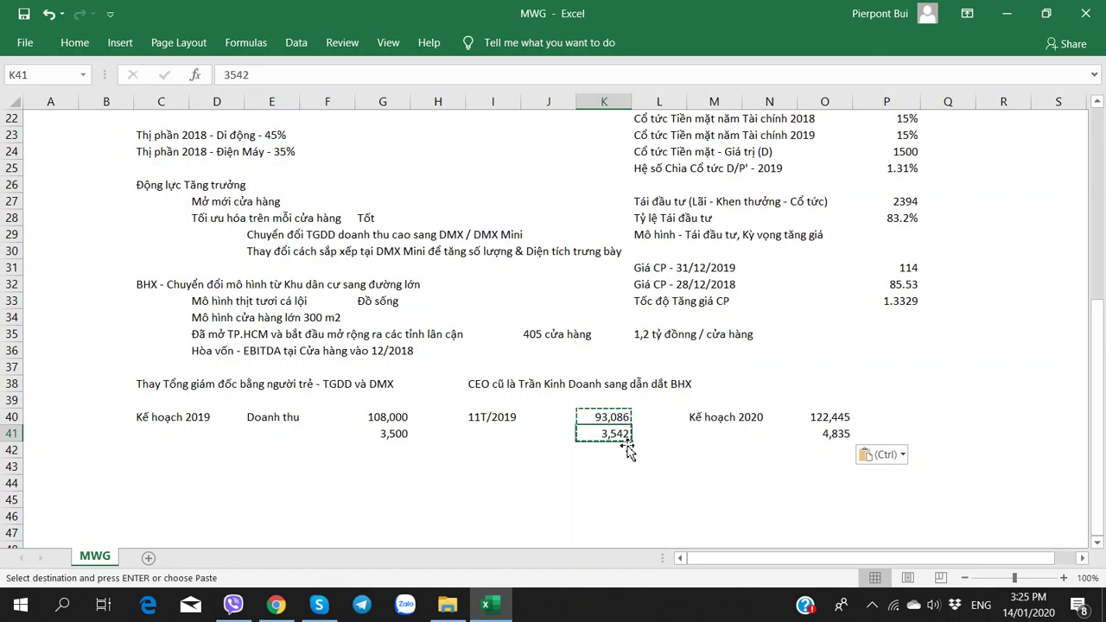
click(837, 436)
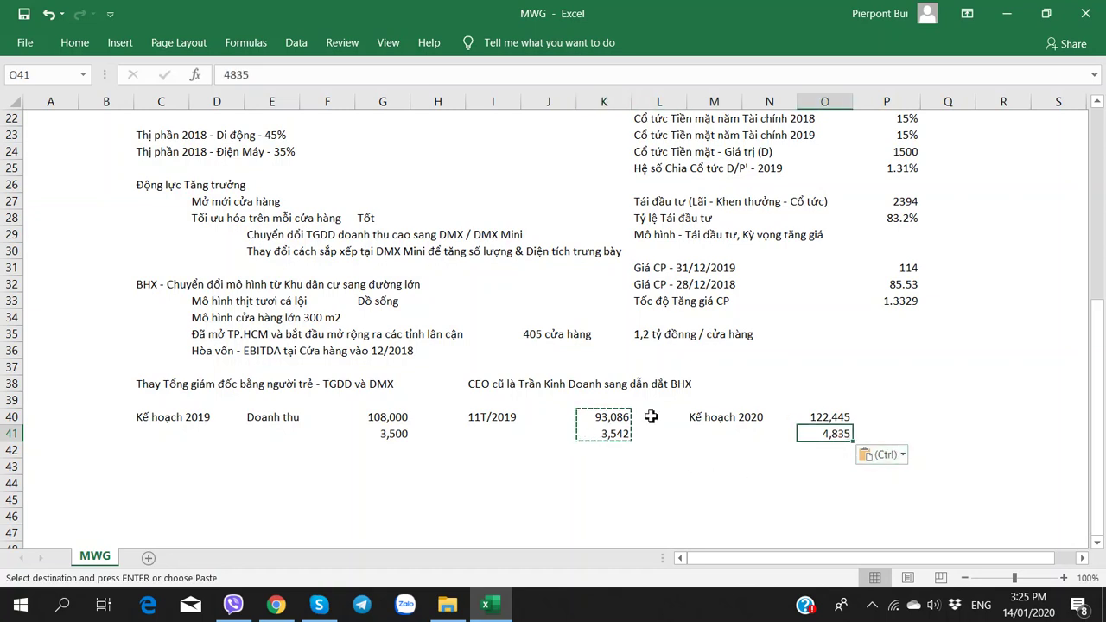
click(886, 417)
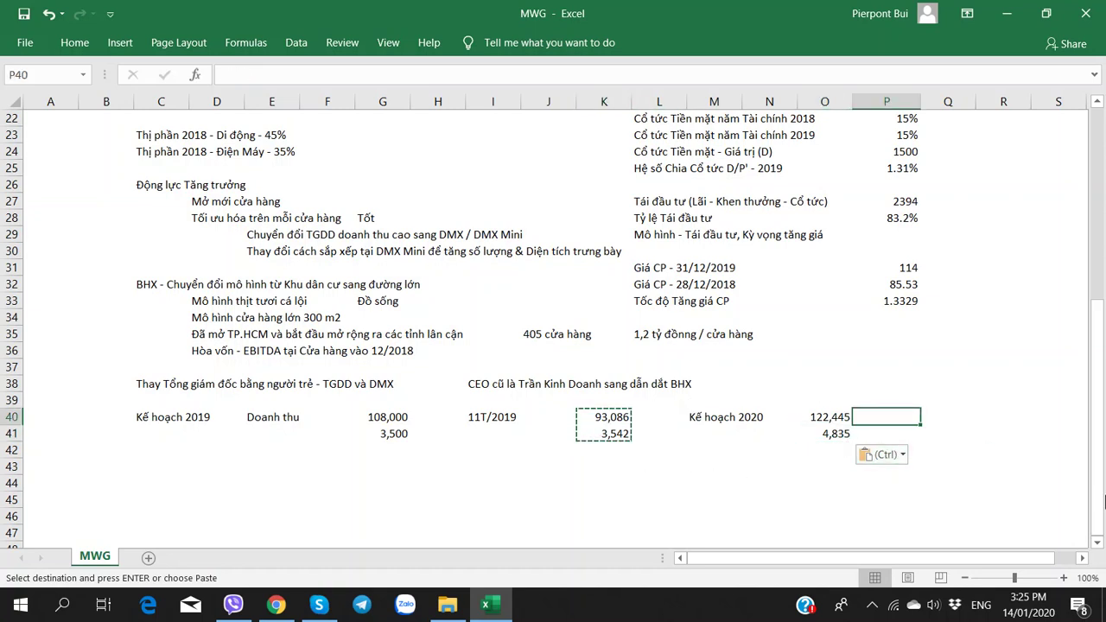
text(=20)
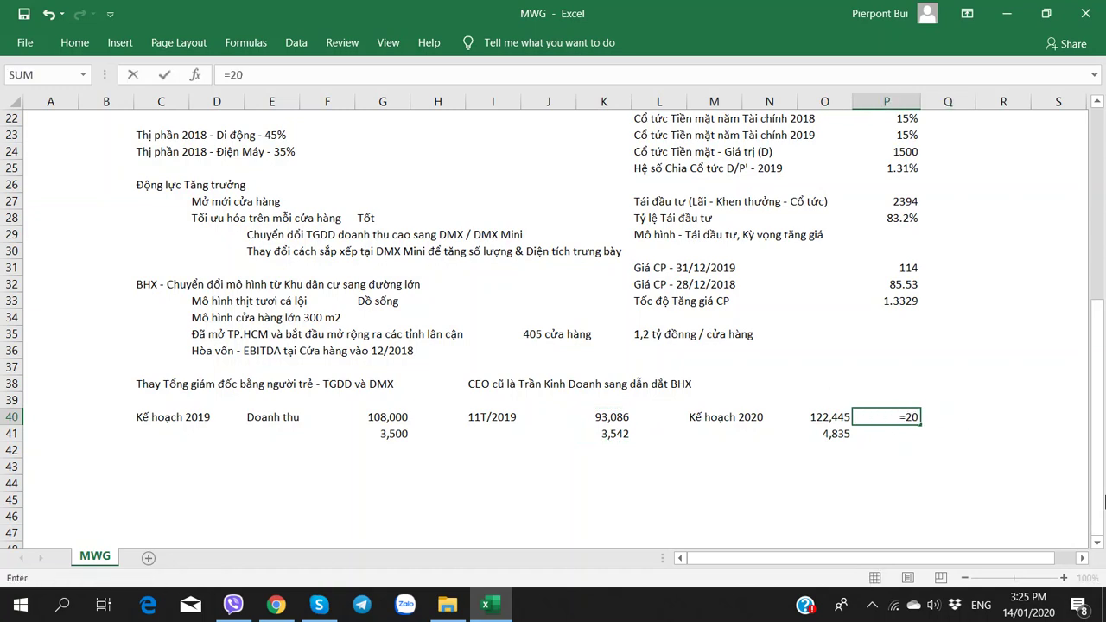
key(Escape)
text(20%)
key(Return)
key(ctrl+d)
key(Return)
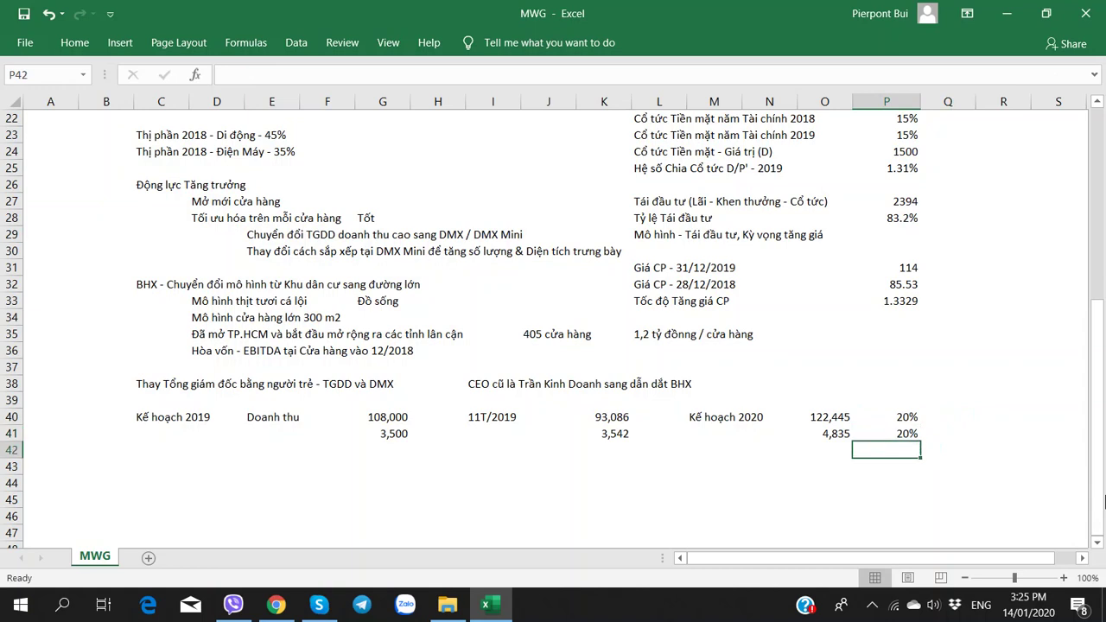
key(Down)
key(Home)
key(Right)
key(Right)
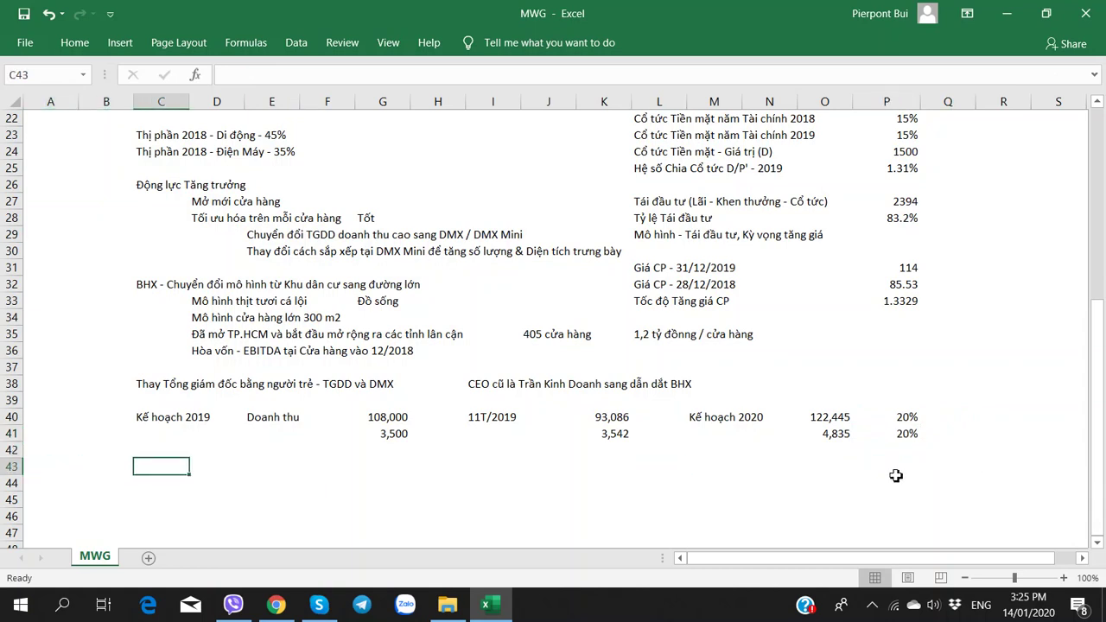
click(406, 418)
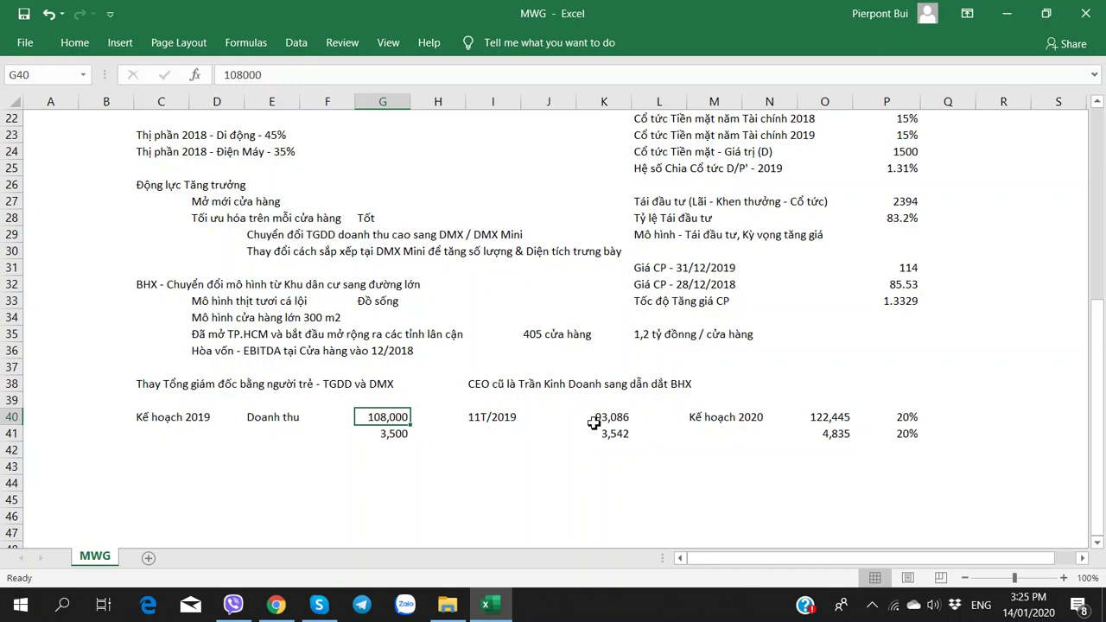
Close the profit article in Chrome, read the 2019 plan on page 4 of the annual report, and return to Excel
key(alt+Tab)
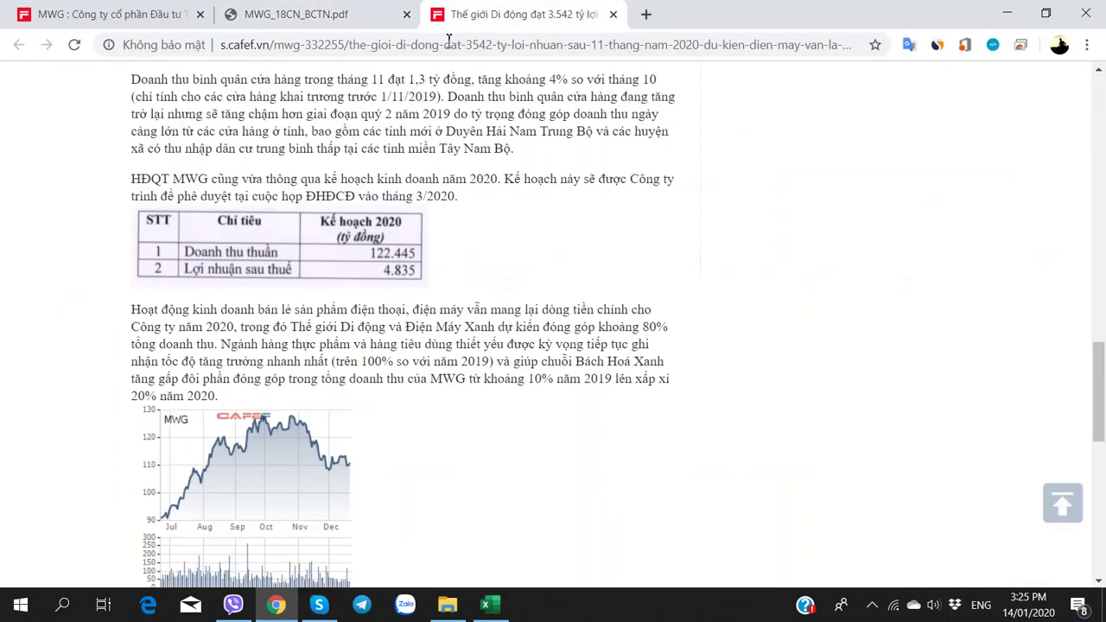
key(ctrl+w)
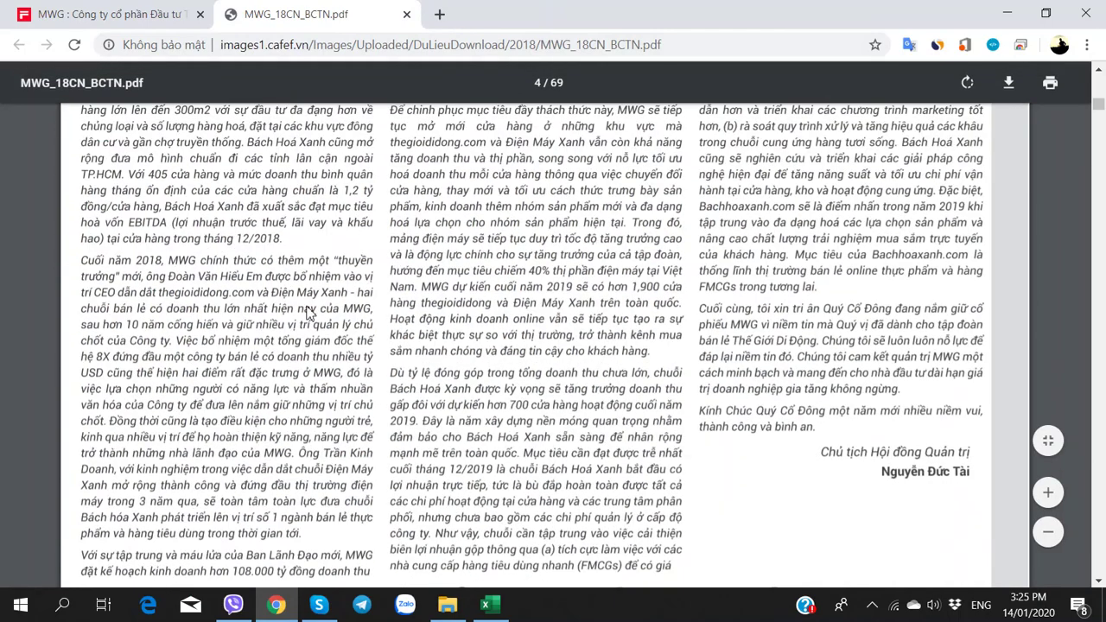
scroll(259, 339, up, 3)
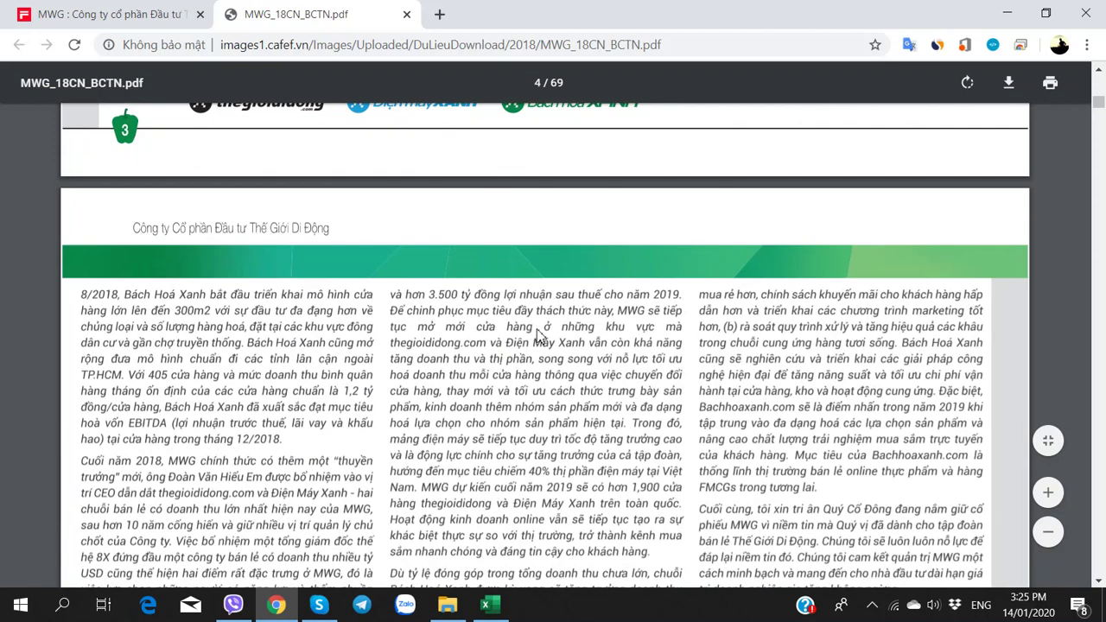
scroll(537, 332, down, 3)
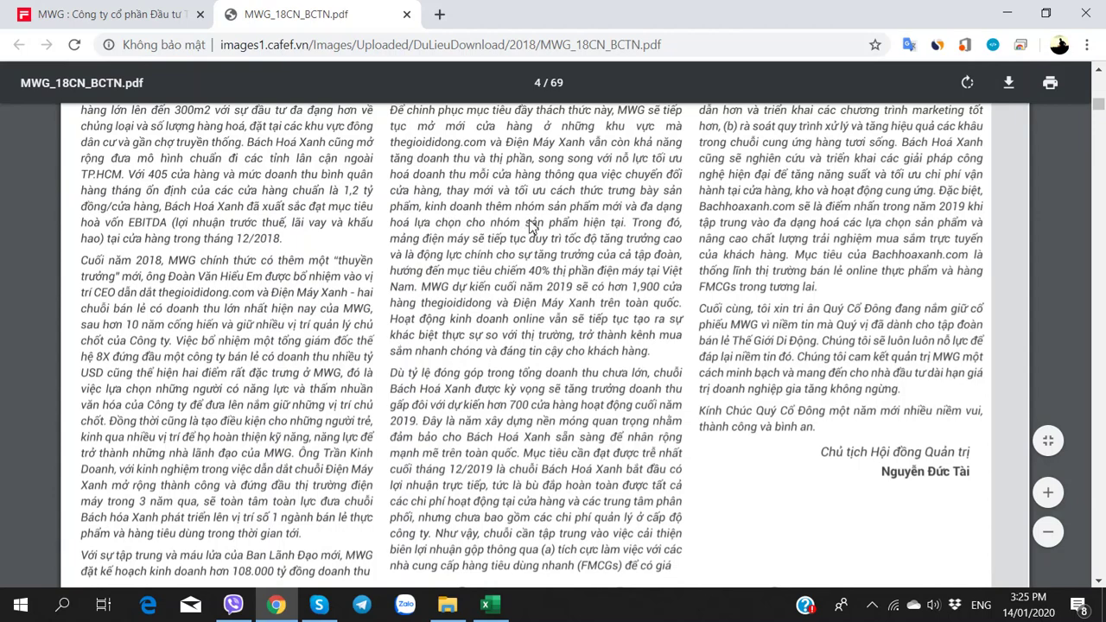
key(alt+Tab)
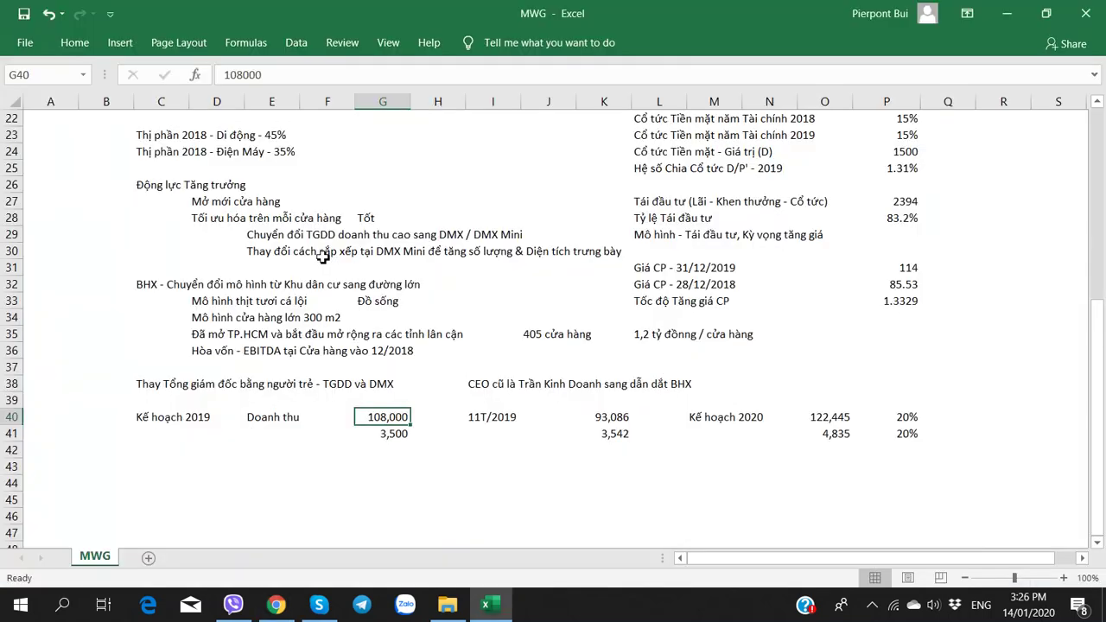
Consult the 2019 outlook in the annual report in Chrome, and enter "DMX vẫn là chủ lực MWG" in C43 of the Excel sheet
scroll(219, 234, up, 2)
scroll(219, 234, down, 2)
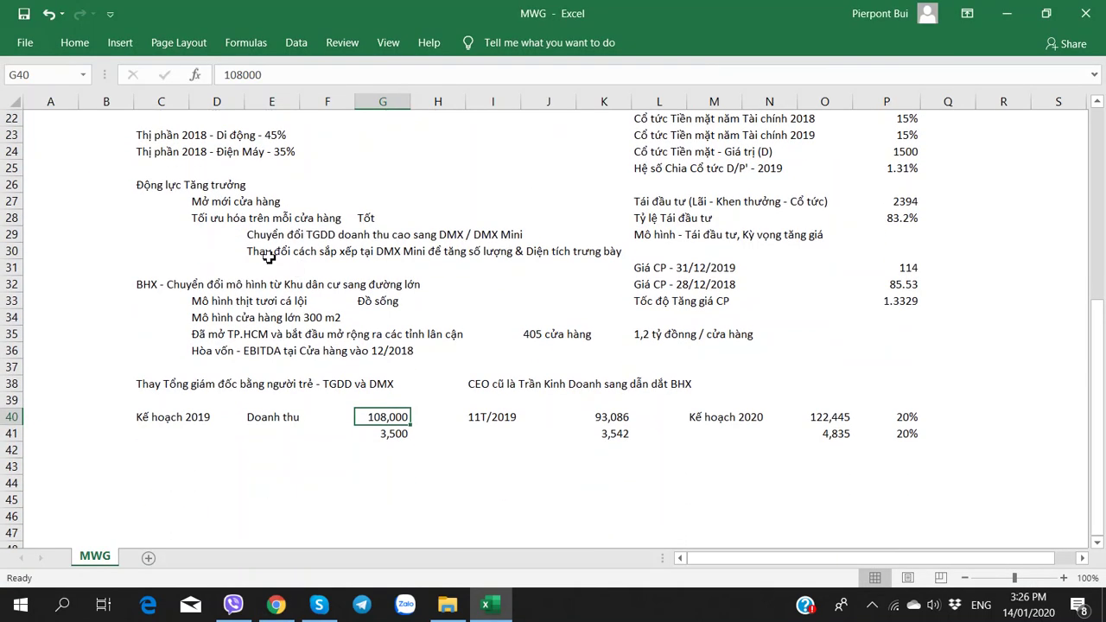
click(213, 216)
key(alt+Tab)
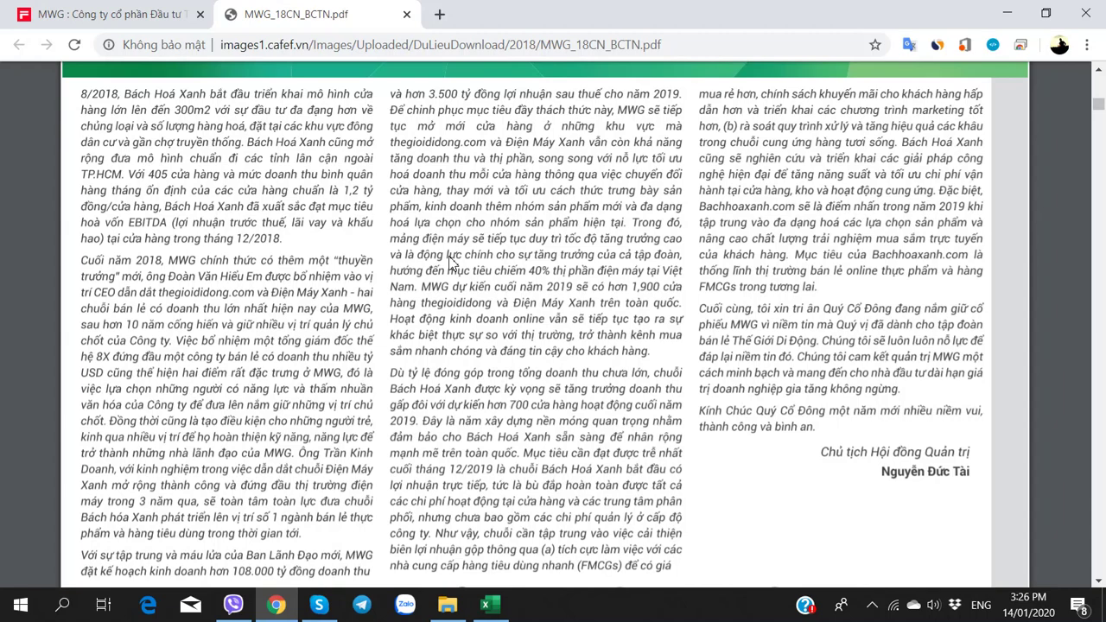
key(alt+Tab)
click(155, 451)
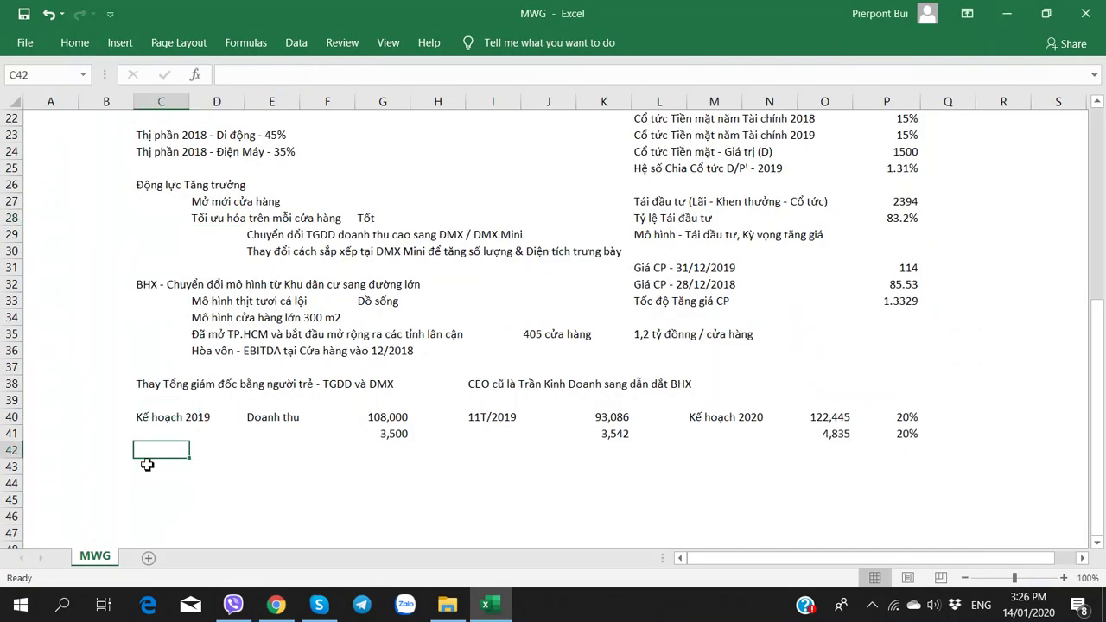
click(147, 464)
text(DMX v)
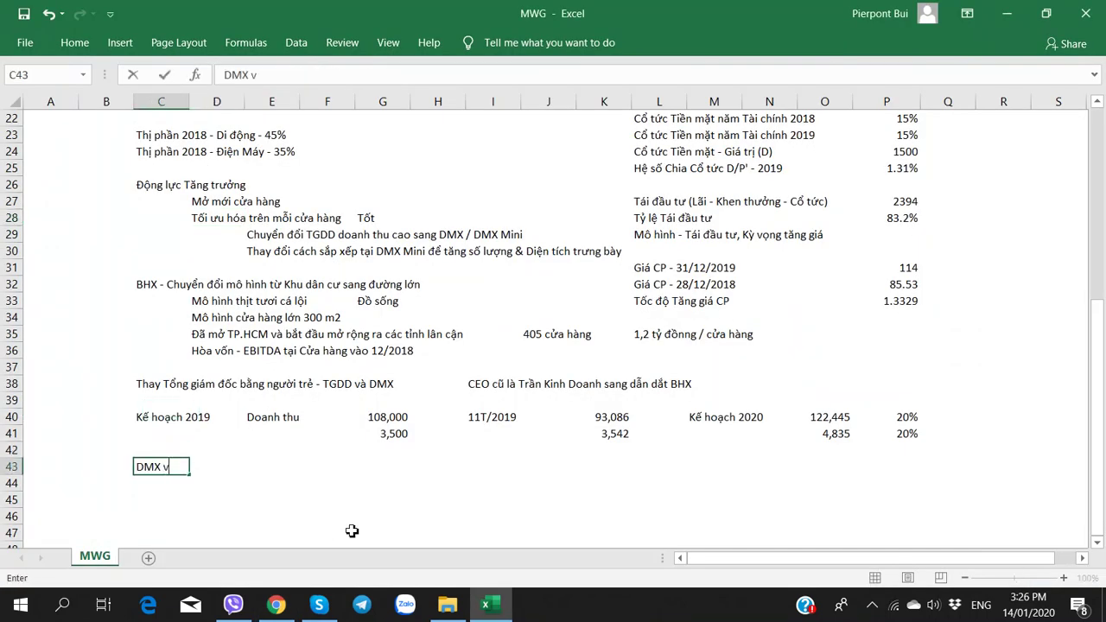
text(ẫn là chu)
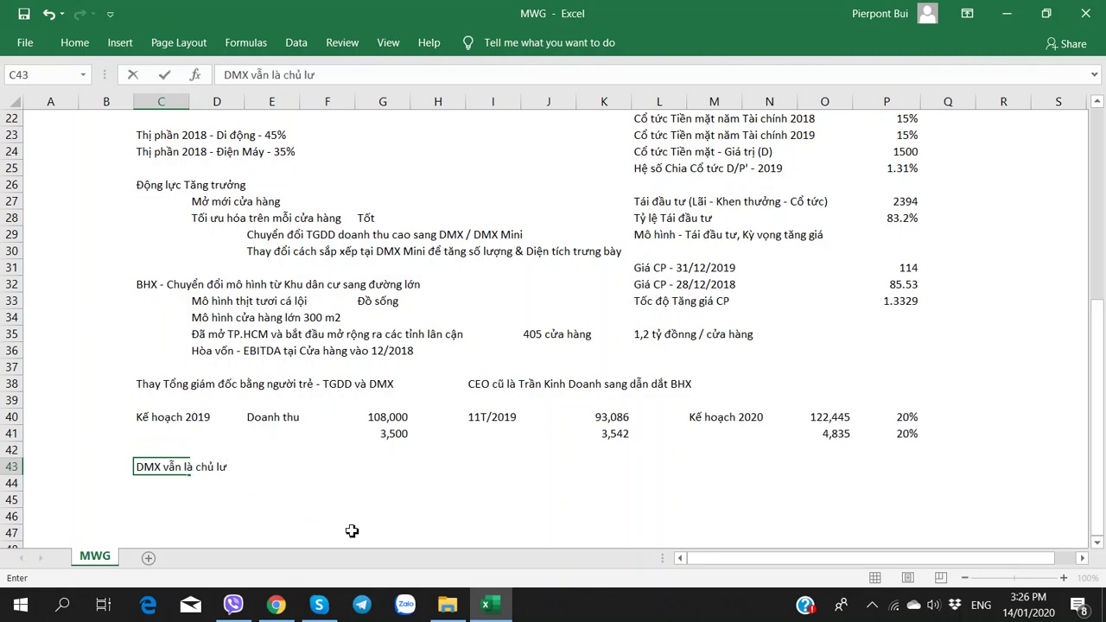
text( lực MWG)
key(Return)
Look up the 2019 electronics market-share target in the Chrome report and enter "Mục tiêu 2019 - Thị phần 40%" in F43 of the Excel sheet
key(alt+Tab)
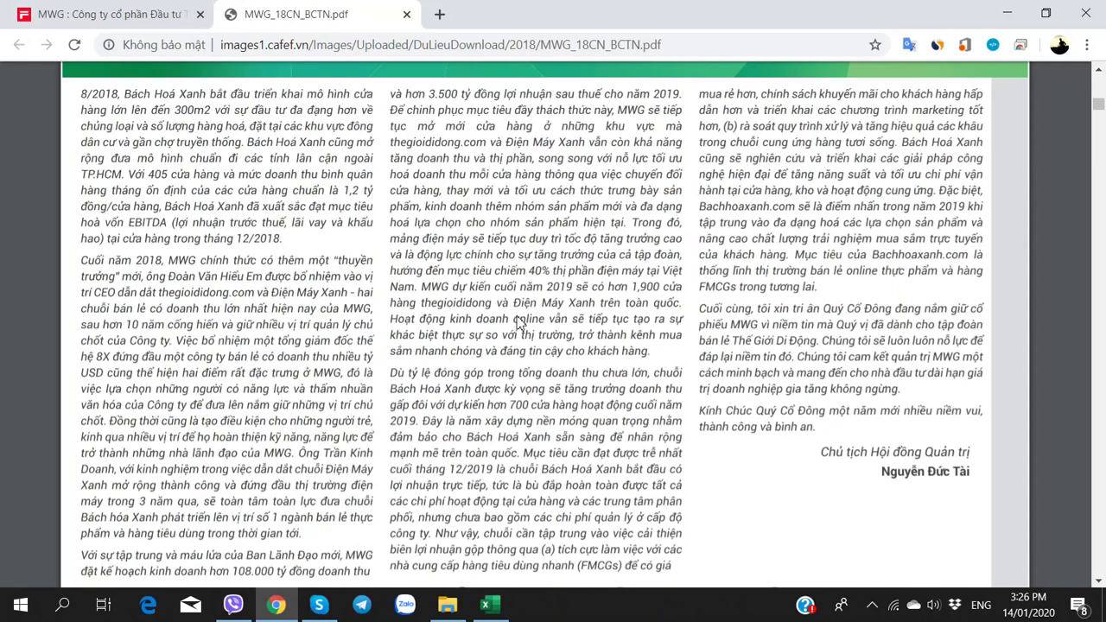
key(alt+Tab)
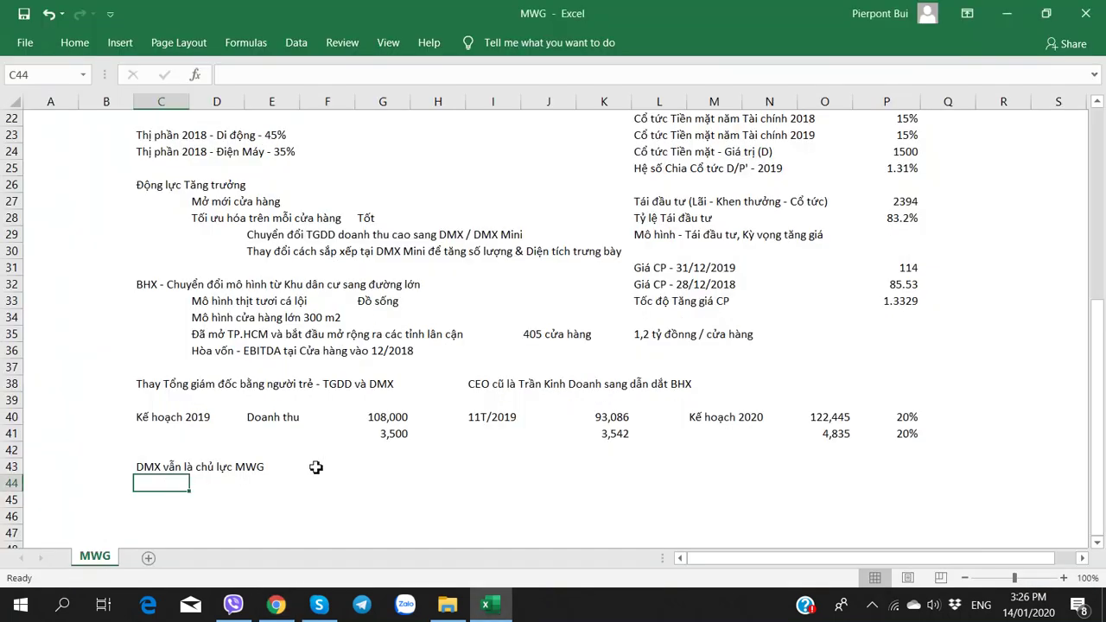
click(317, 467)
text(Thị)
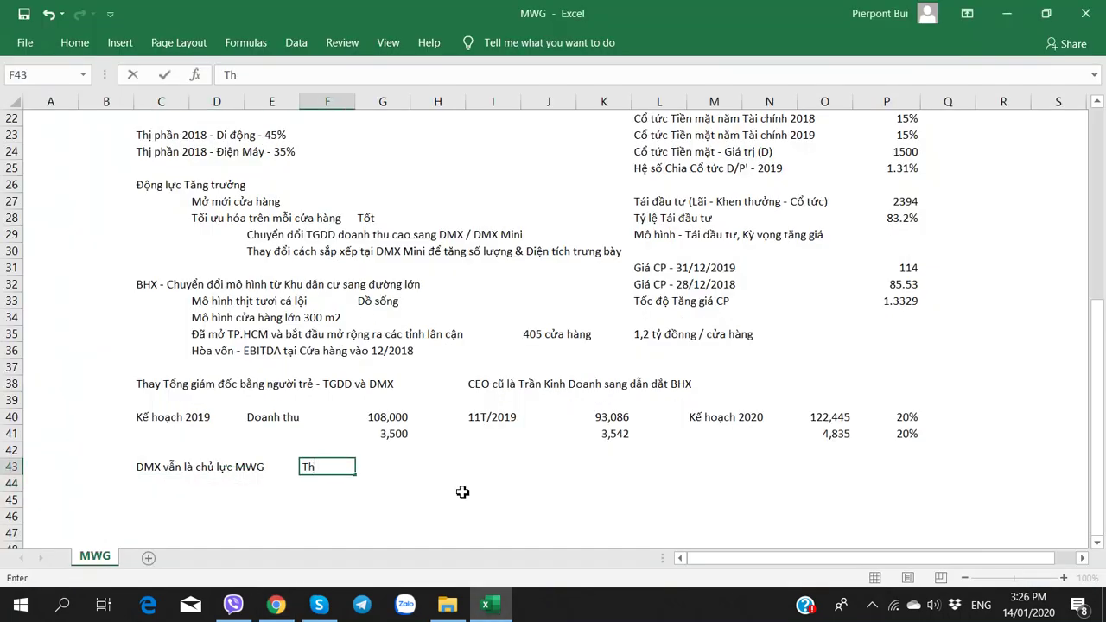
key(BackSpace)
key(BackSpace)
text(Mục tiêu 20)
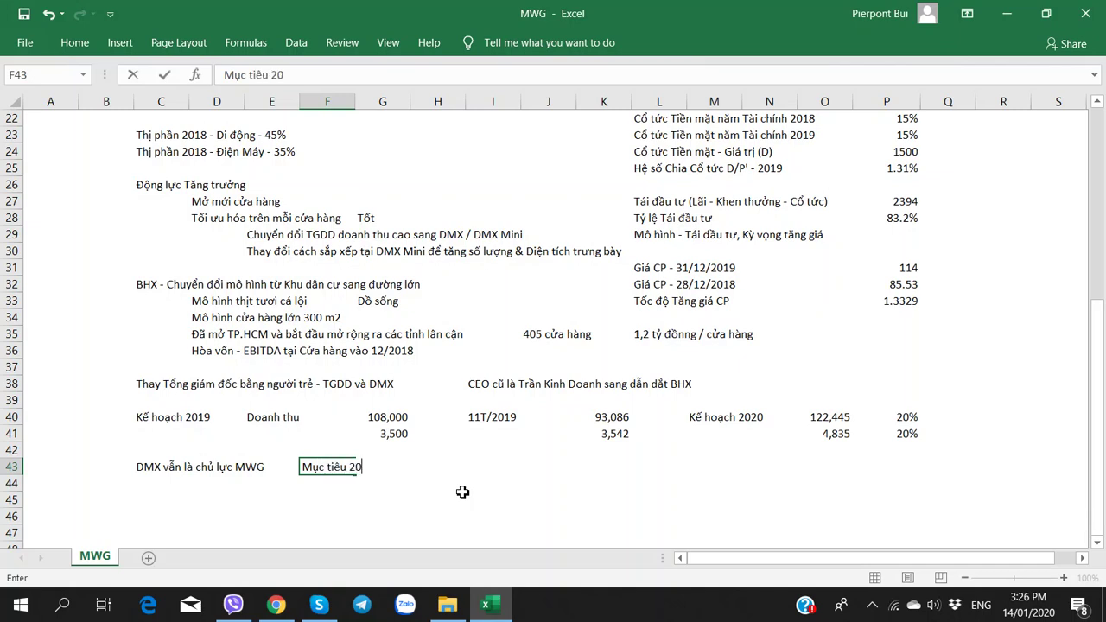
text(19 -)
text( Thị phần 40%)
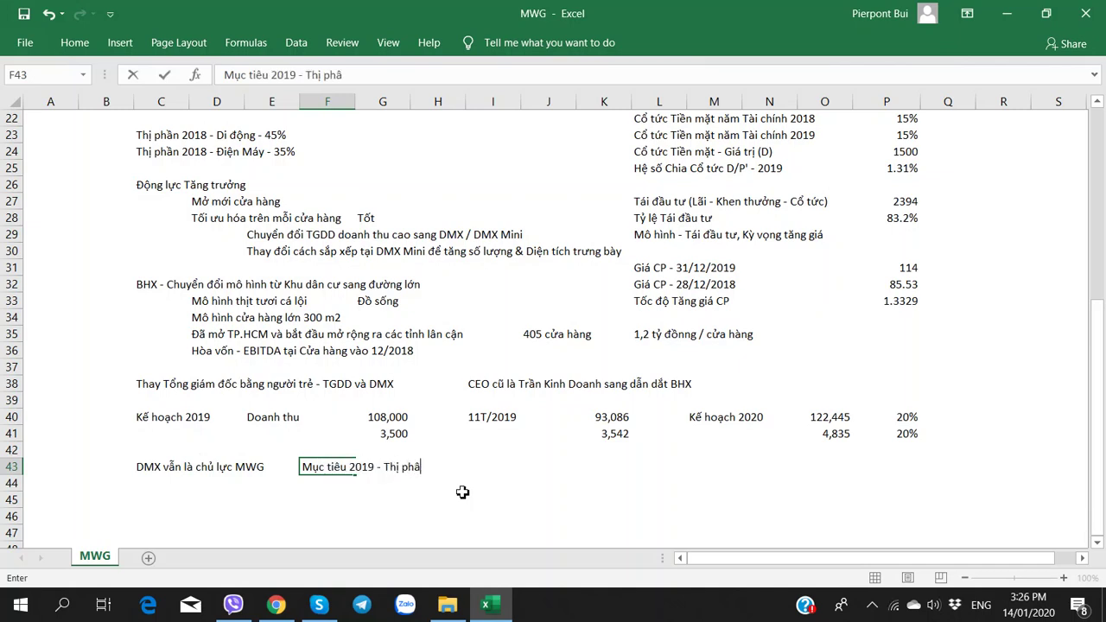
key(Return)
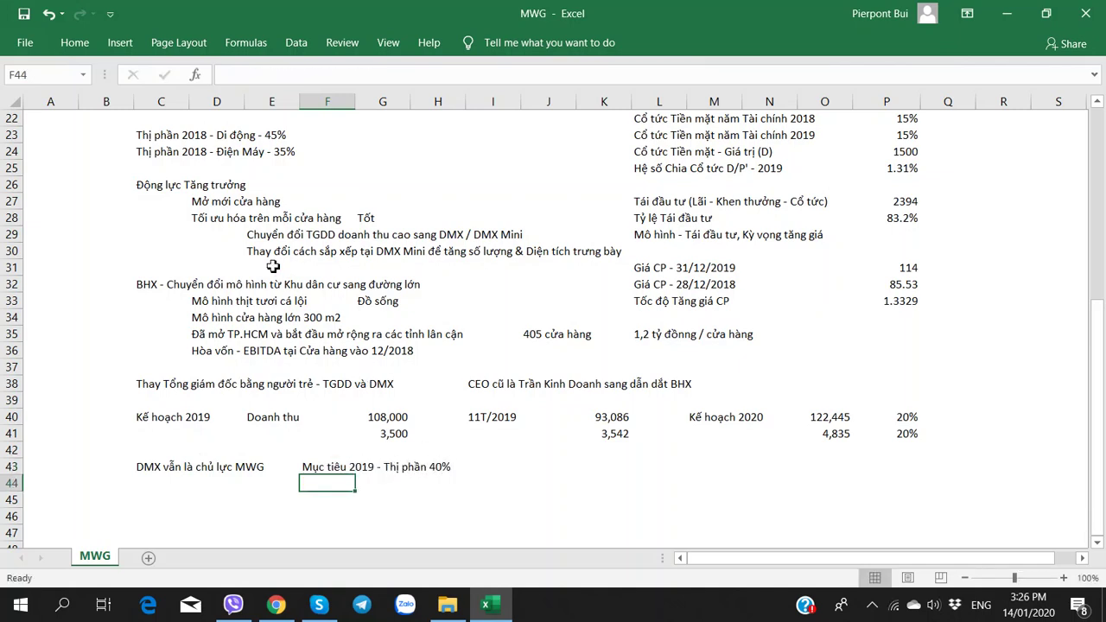
click(154, 151)
Check the planned store count in the Chrome report and enter "Dự kiến cuối 2019 > 1900 cửa hàng TGDD và DMX" in I43 in Excel
click(498, 467)
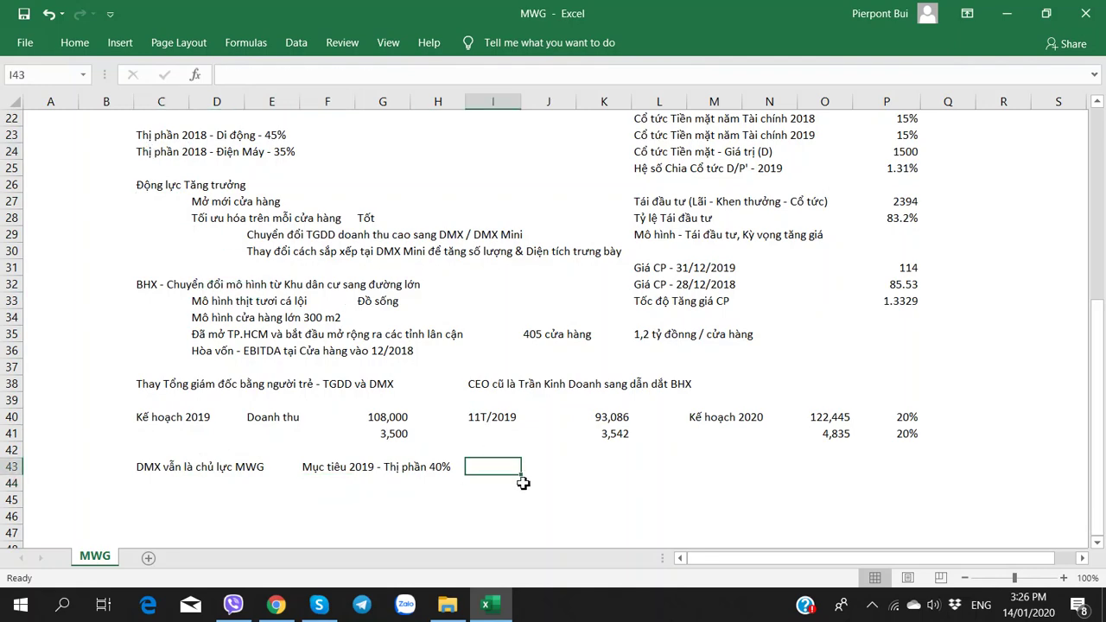
key(alt+Tab)
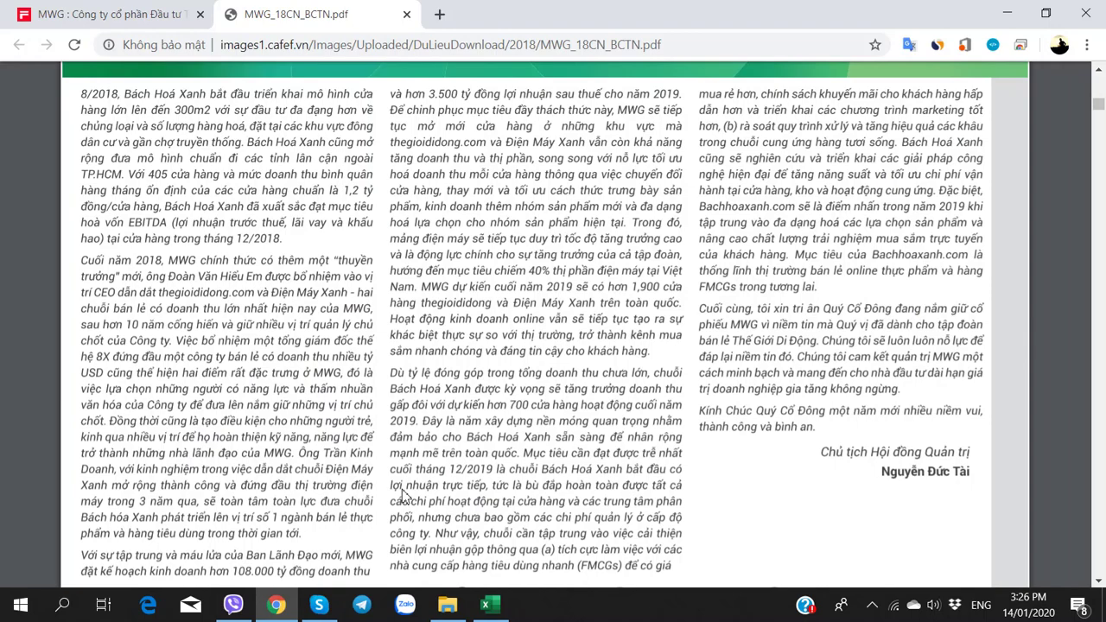
key(alt+Tab)
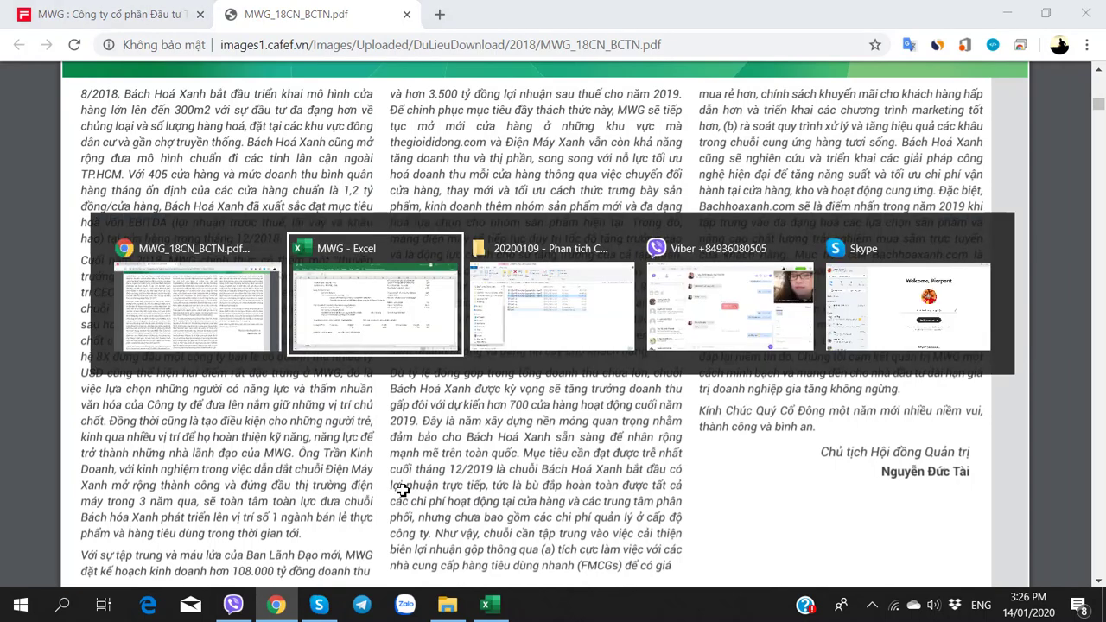
key(alt+Tab)
key(alt+Tab)
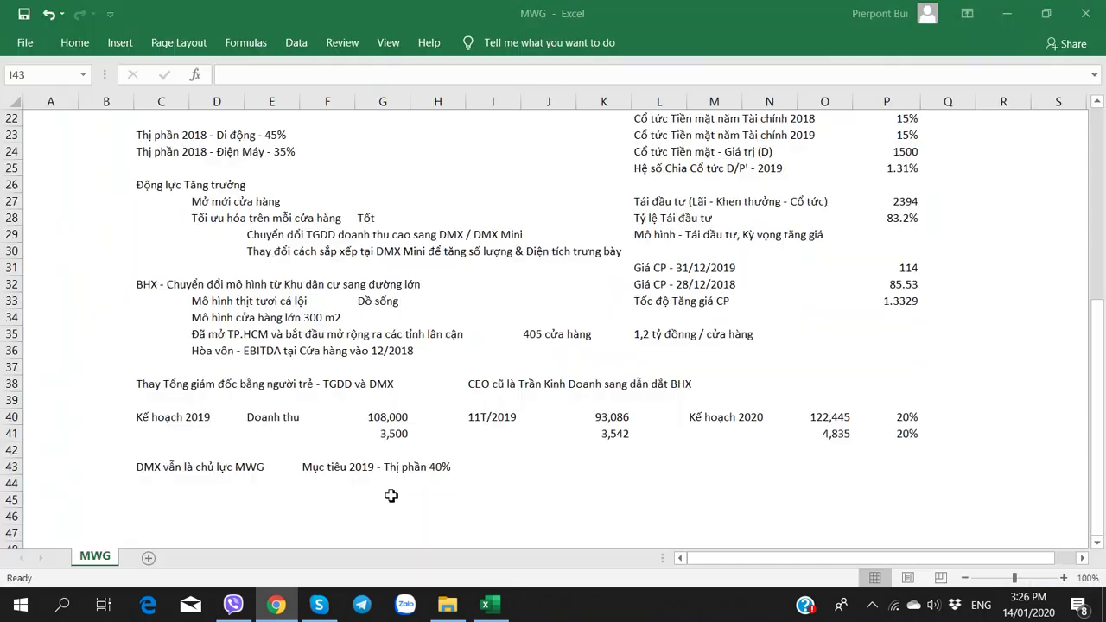
text(Dư kiến)
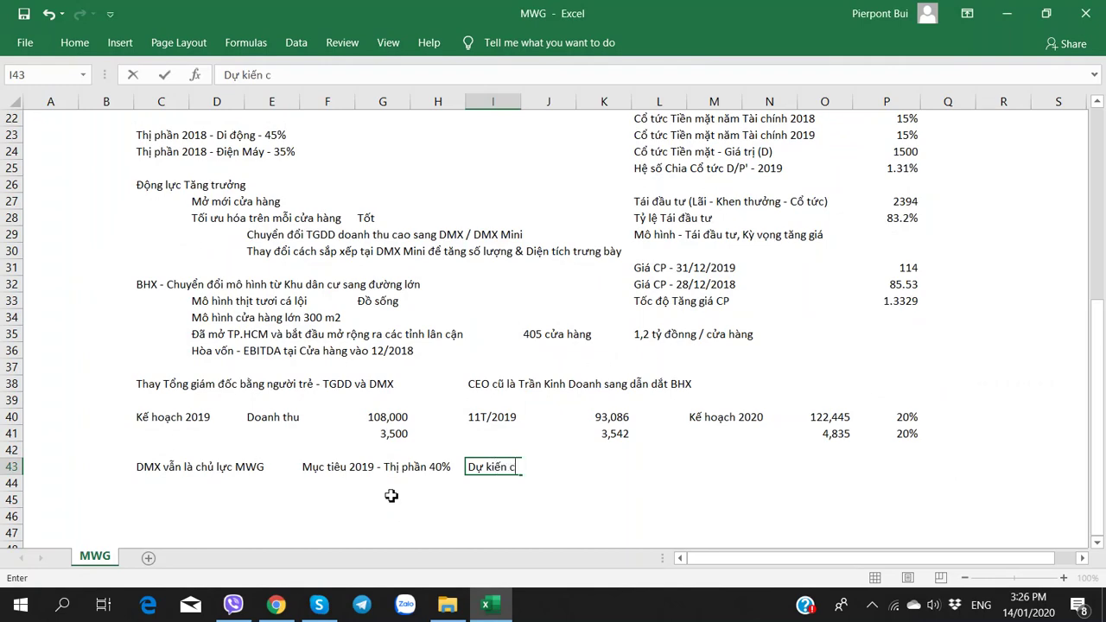
text( cuối 2019)
key(alt+Tab)
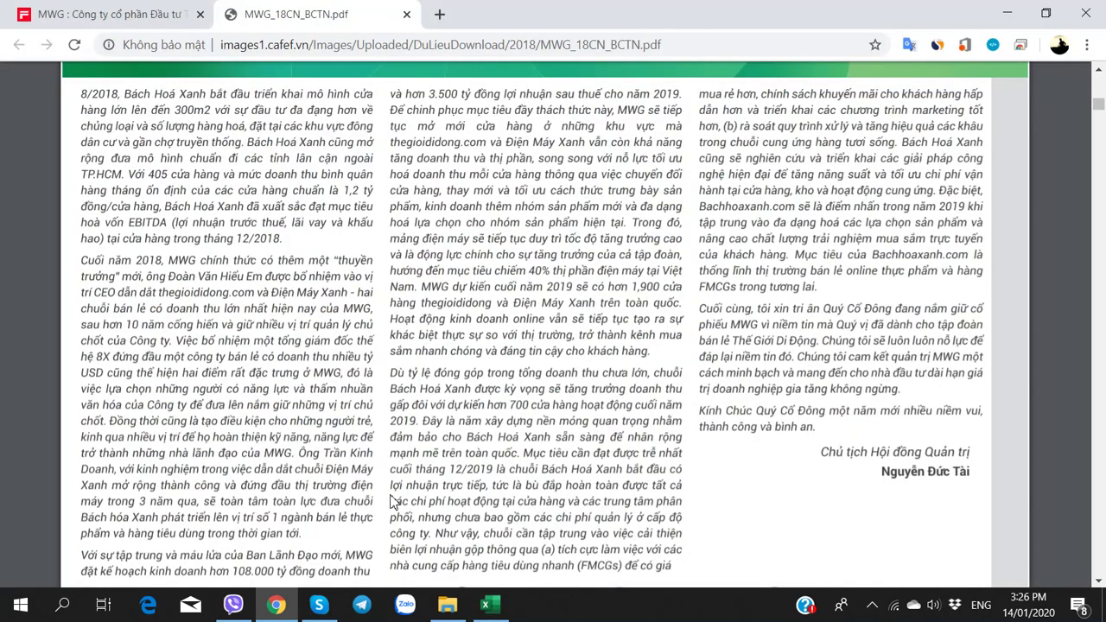
key(alt+Tab)
key(alt+Tab)
key(alt+Tab)
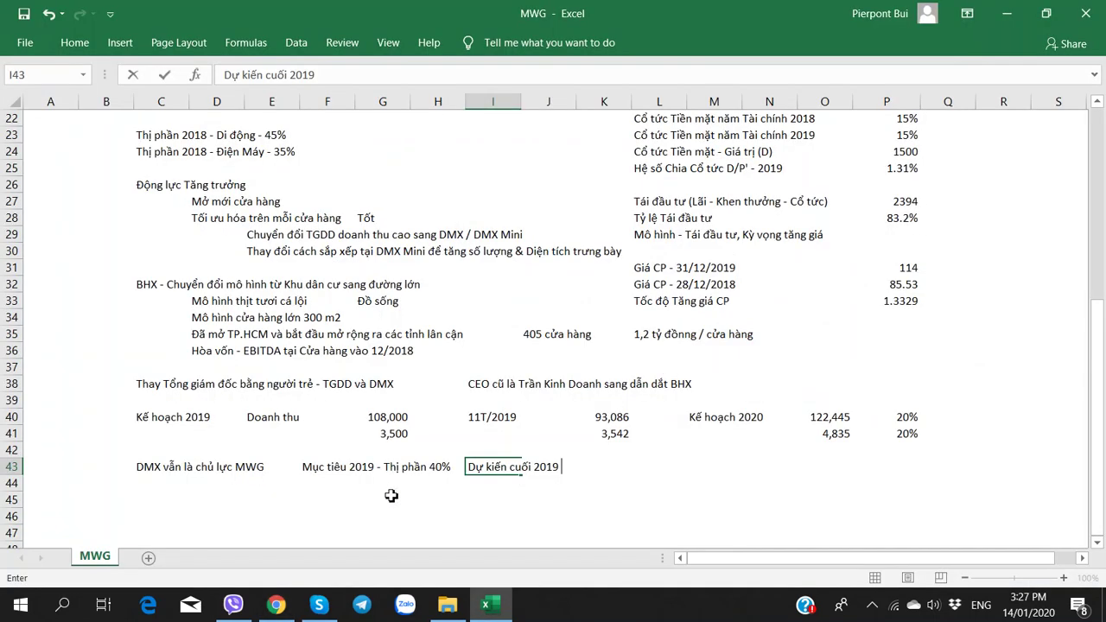
text(> 1900 c)
text(ửa hàng TGD)
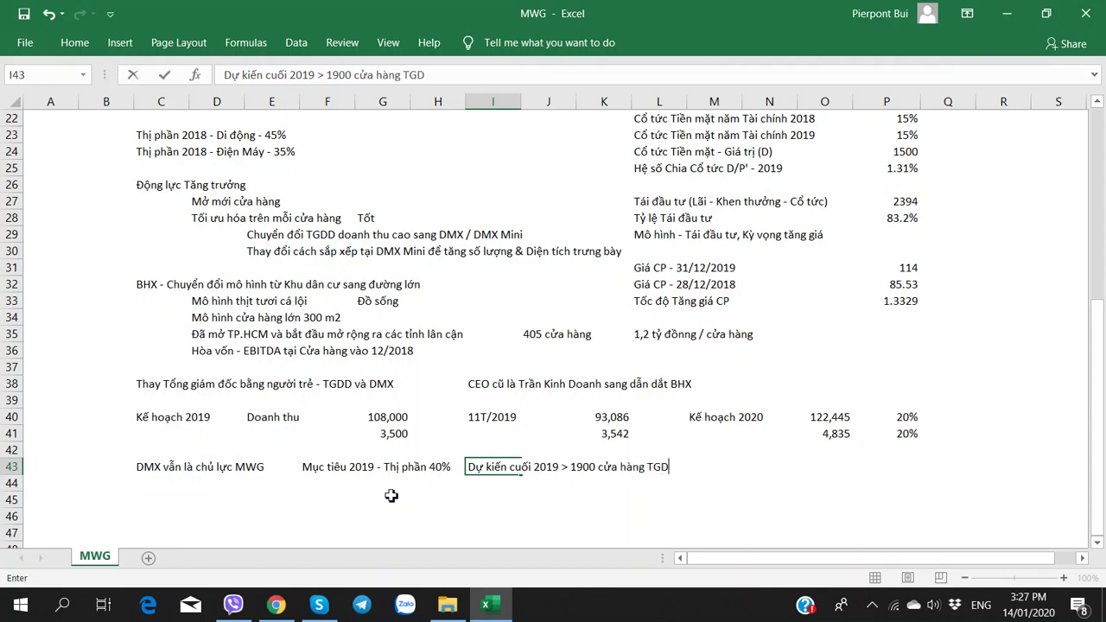
text(D và DMX)
key(Return)
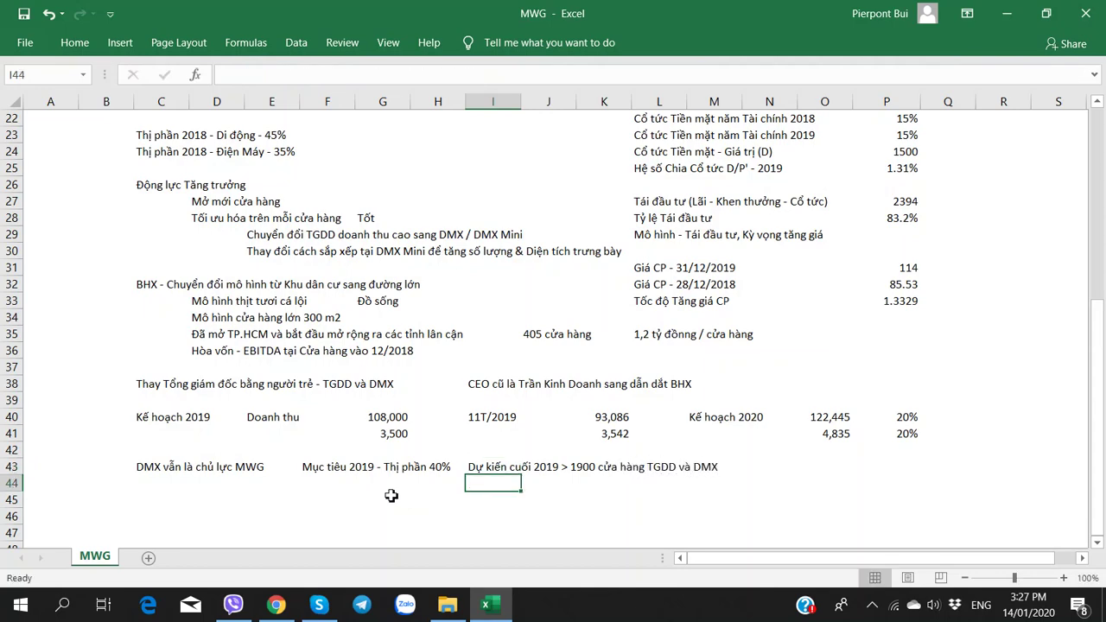
Open the CafeF article on MWG's eleven-month profit in a new Chrome tab and read the store counts and expansion targets per chain
key(alt+Tab)
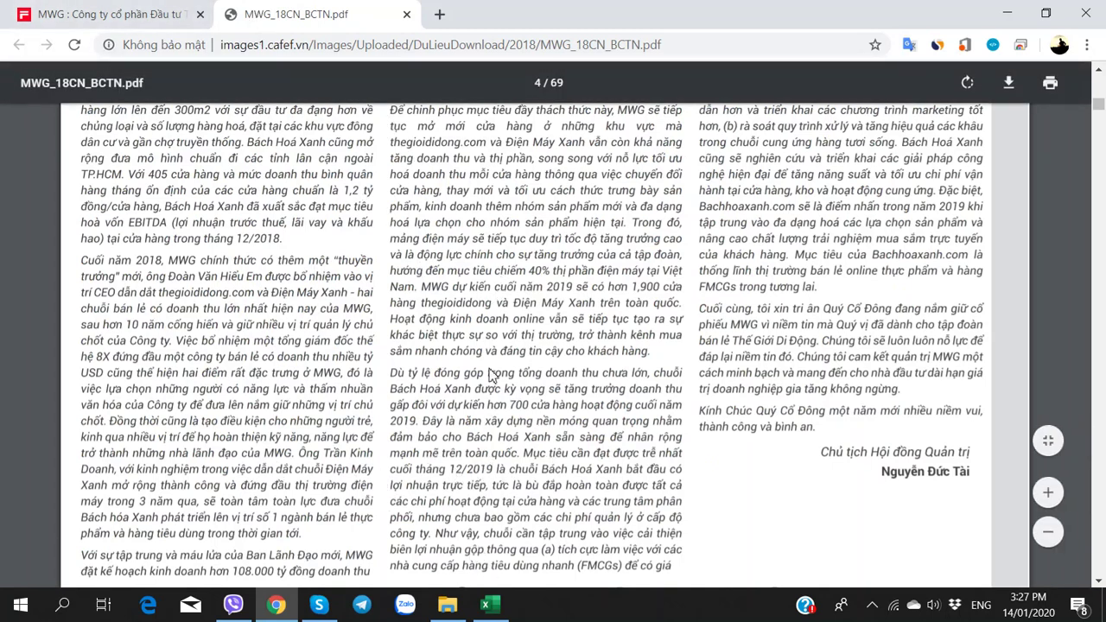
key(ctrl+Tab)
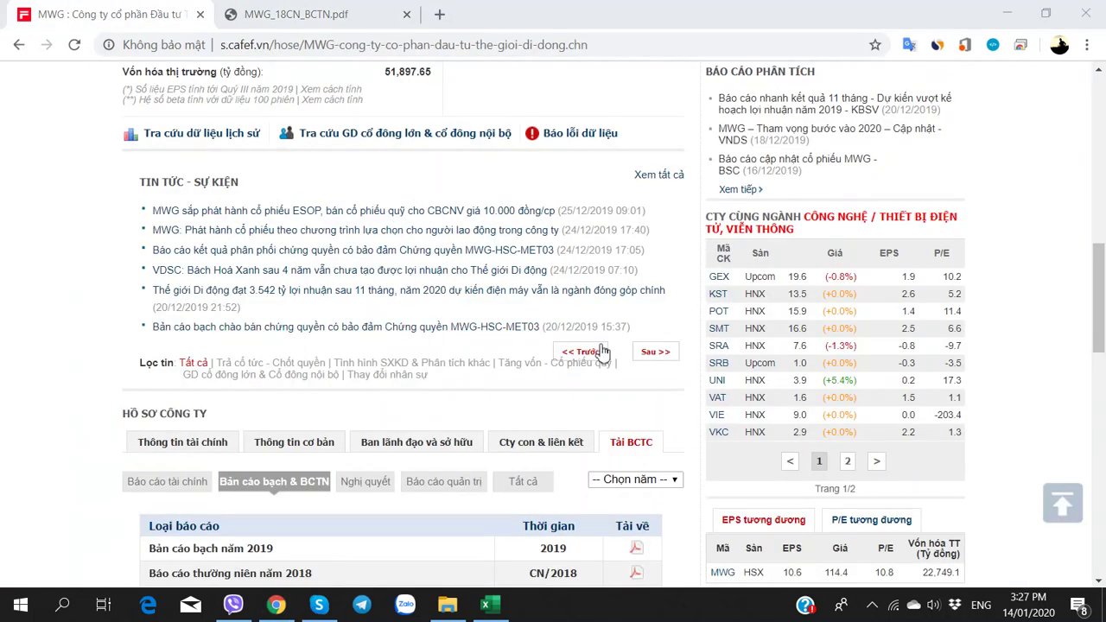
right_click(517, 294)
click(551, 307)
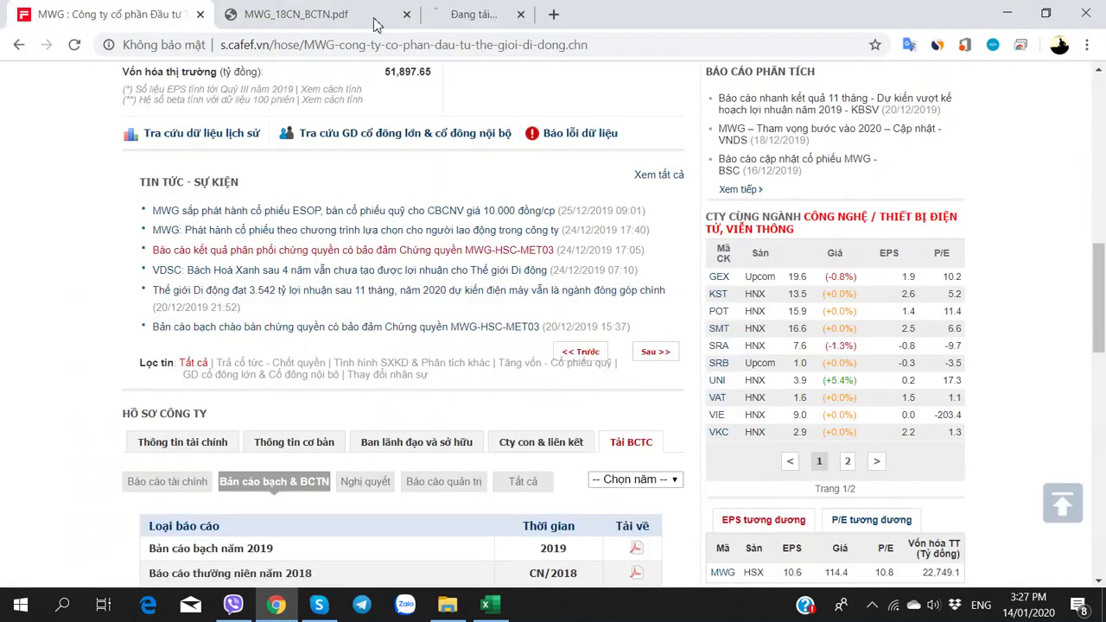
key(ctrl+Tab)
key(ctrl+Tab)
scroll(552, 363, down, 15)
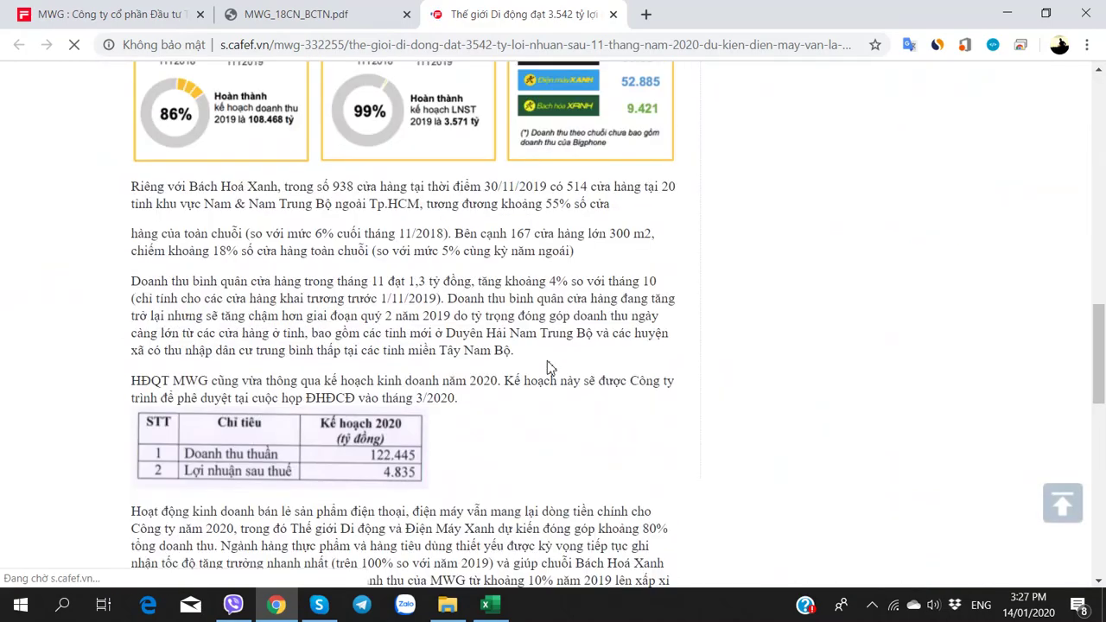
scroll(547, 367, up, 2)
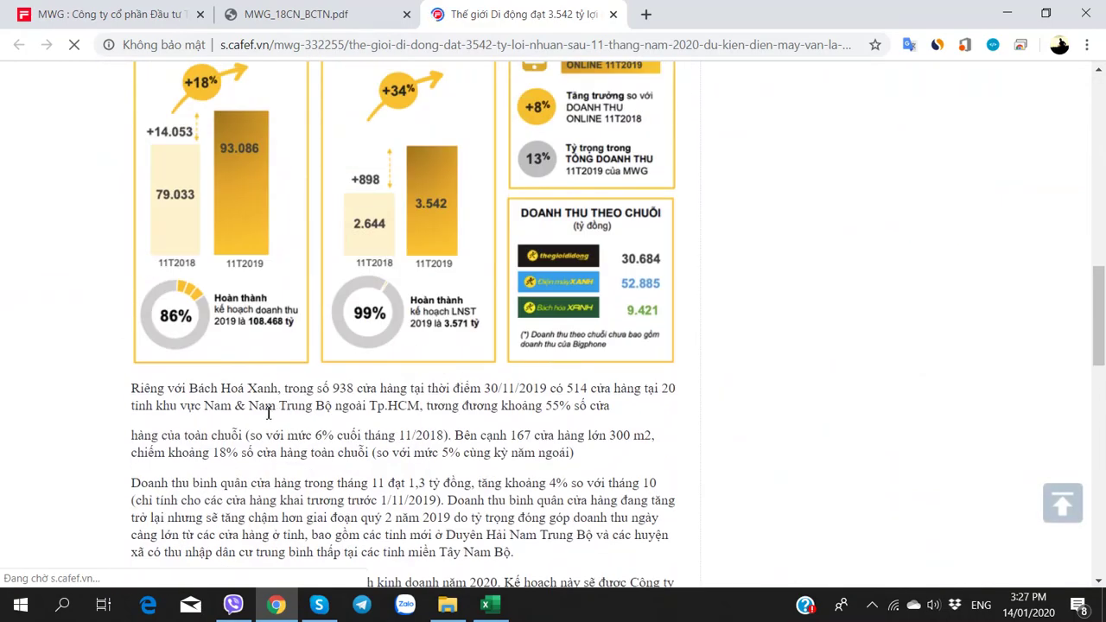
scroll(227, 414, up, 4)
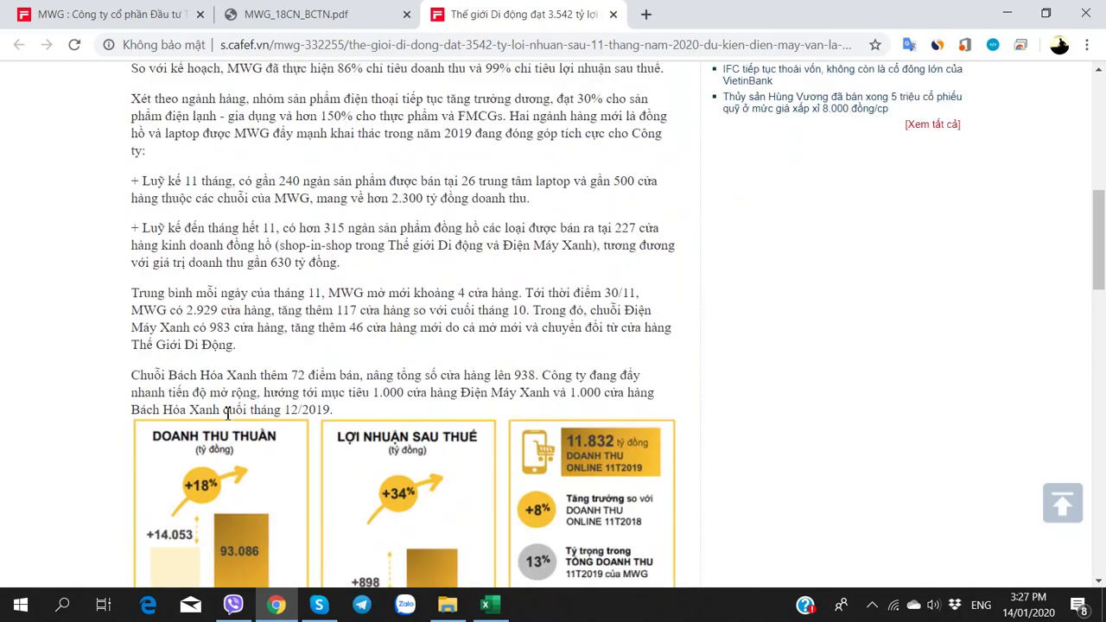
scroll(227, 414, down, 4)
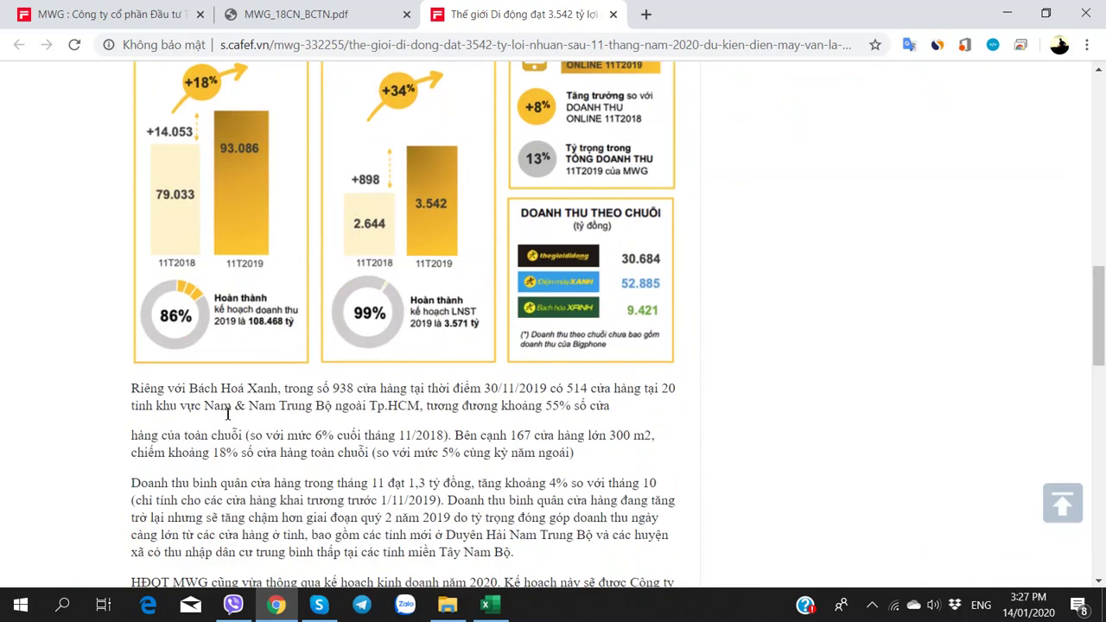
scroll(227, 414, up, 4)
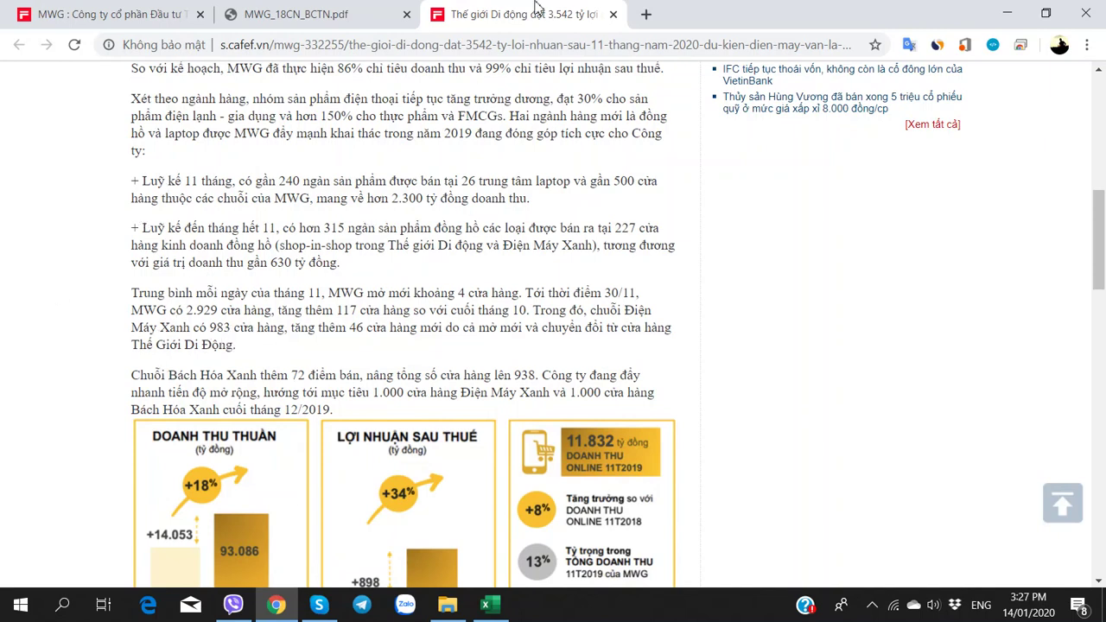
Search for "dien may xanh" in a new tab, open dienmayxanh.com, check the supermarket count in its footer, and dismiss the notification request
click(646, 15)
text(dien )
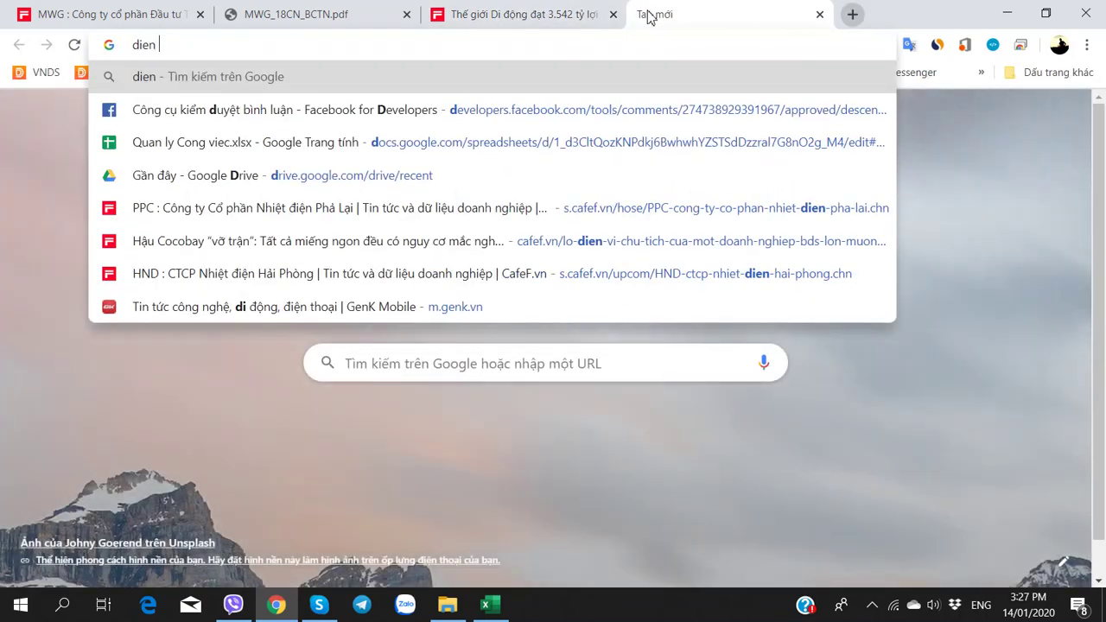
text(may xanh)
key(Return)
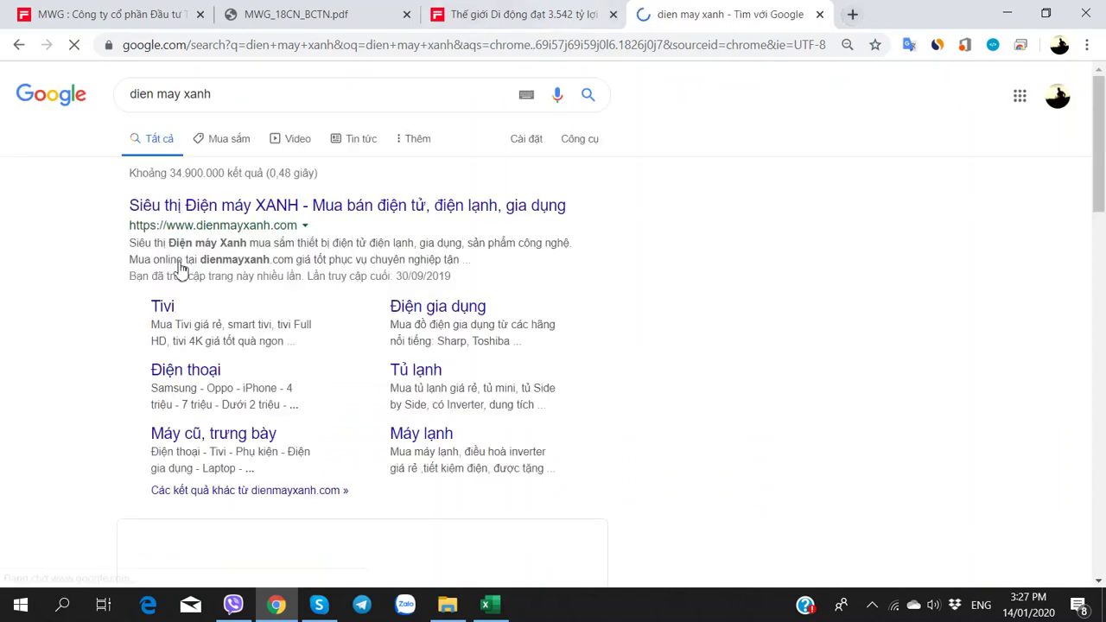
click(216, 208)
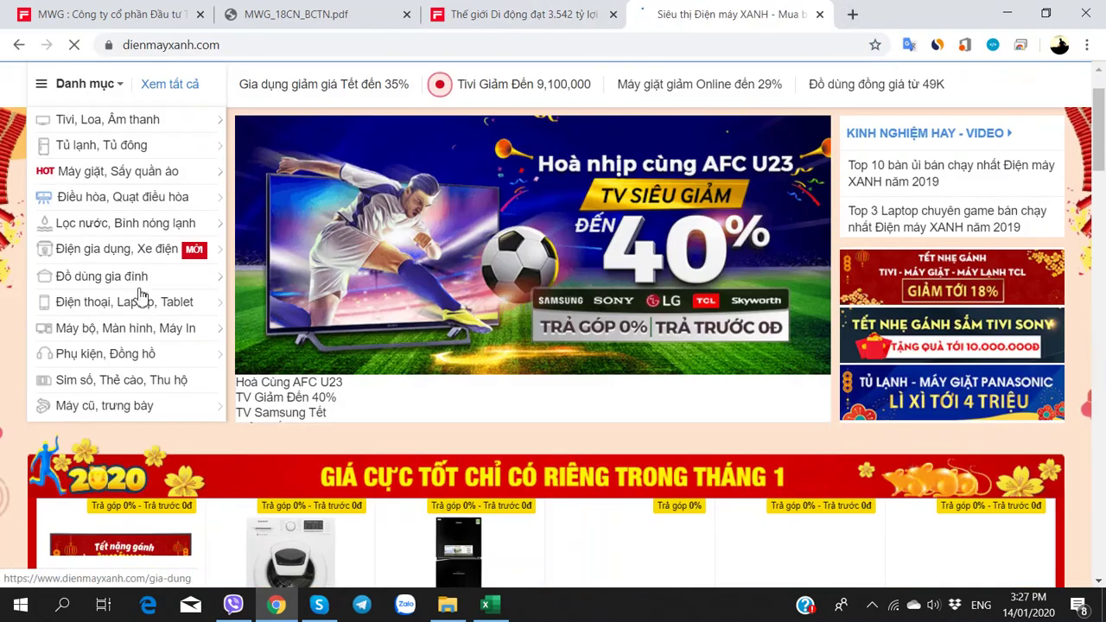
scroll(139, 294, down, 15)
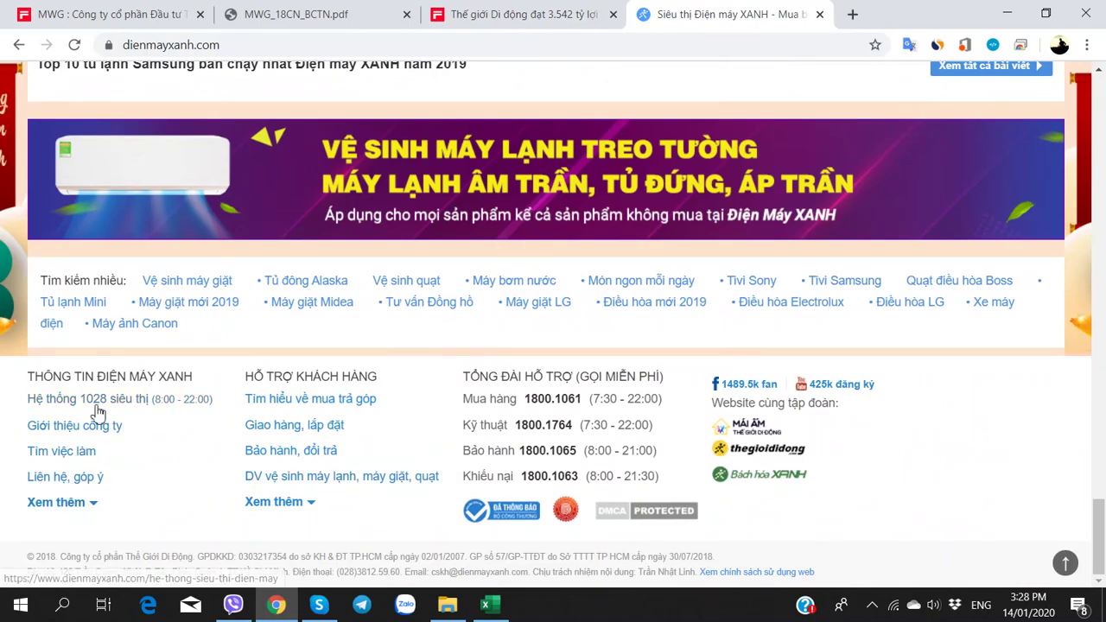
scroll(501, 467, up, 15)
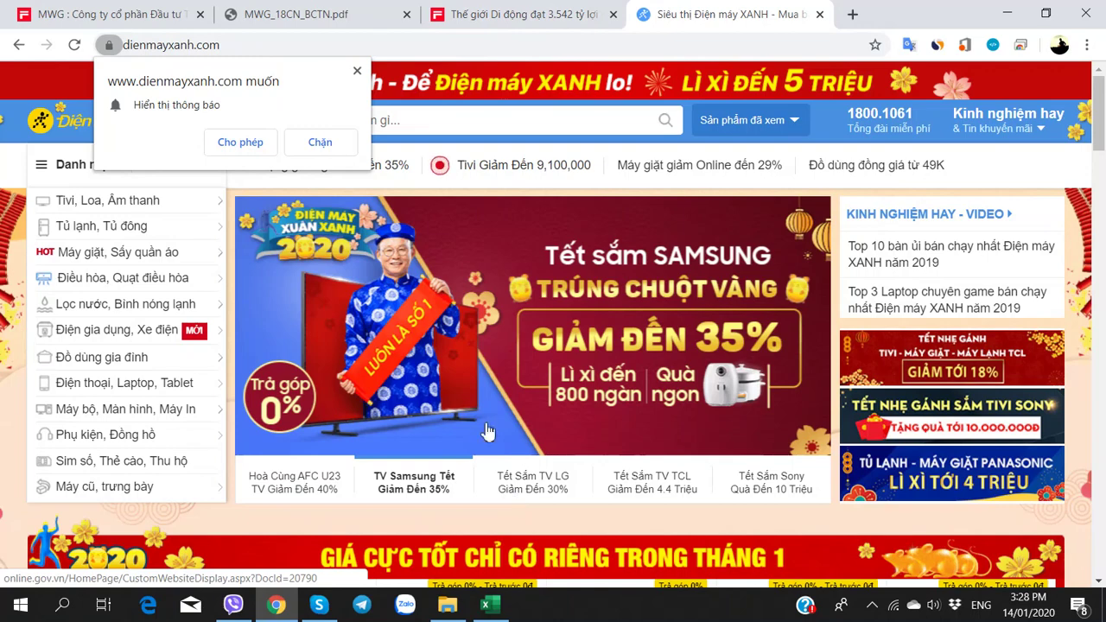
click(357, 70)
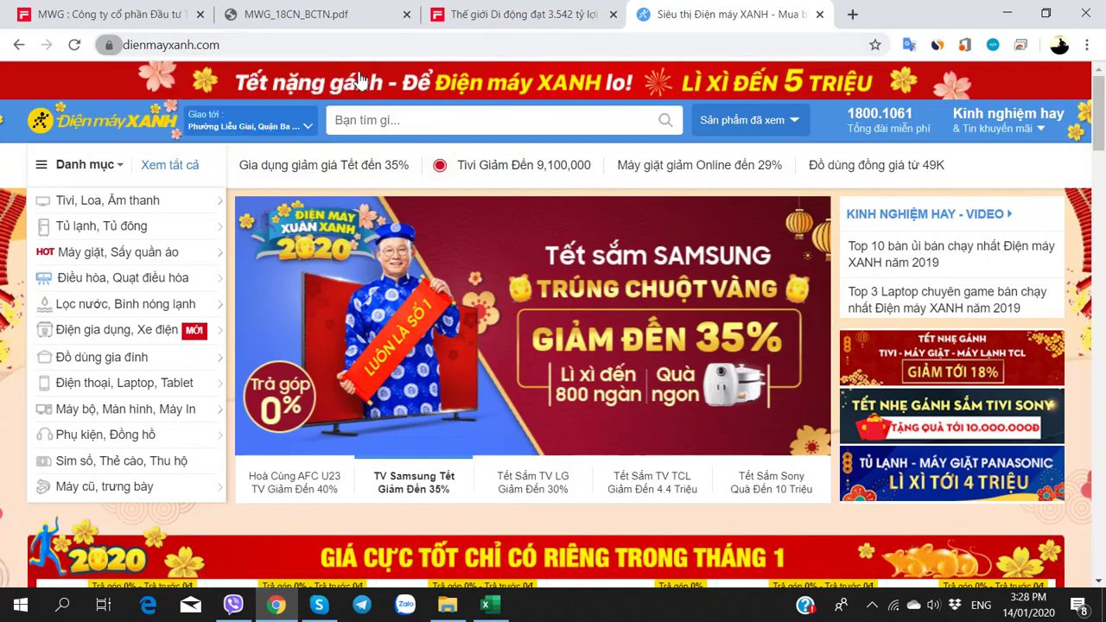
Search for "thegioididong", open thegioididong.com and check the supermarket count in its footer
click(255, 44)
text(the)
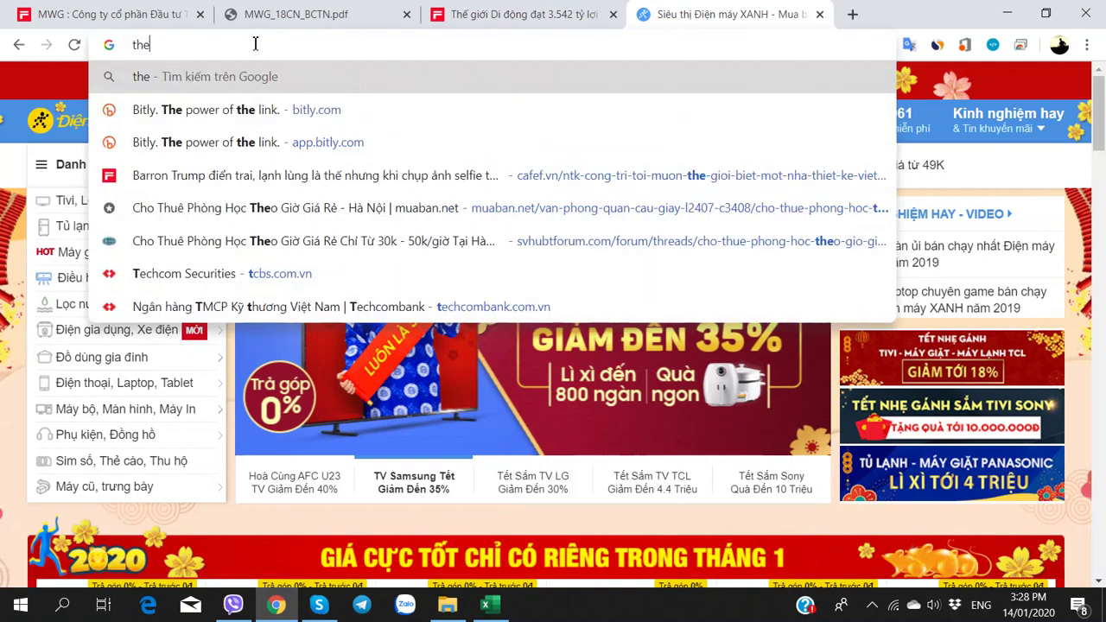
key(Down)
key(Return)
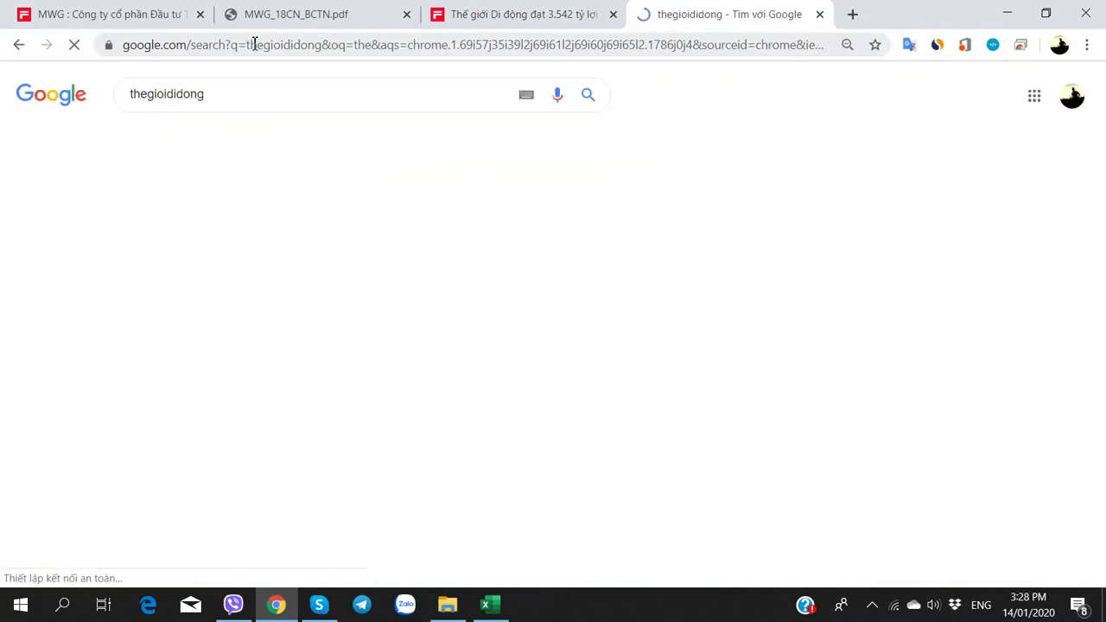
click(195, 216)
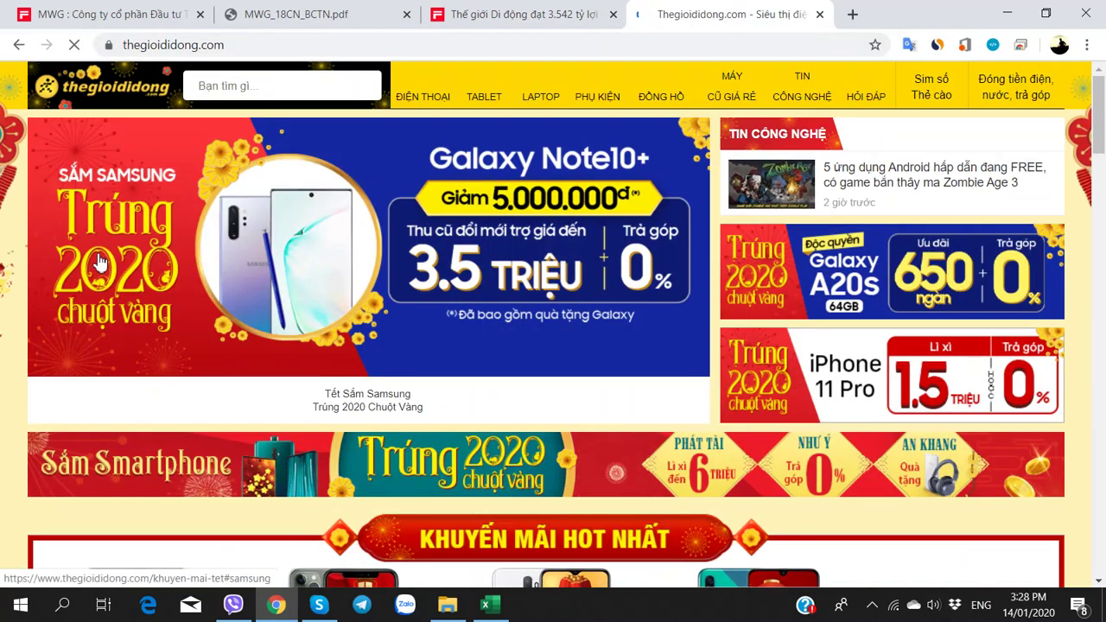
scroll(95, 259, down, 20)
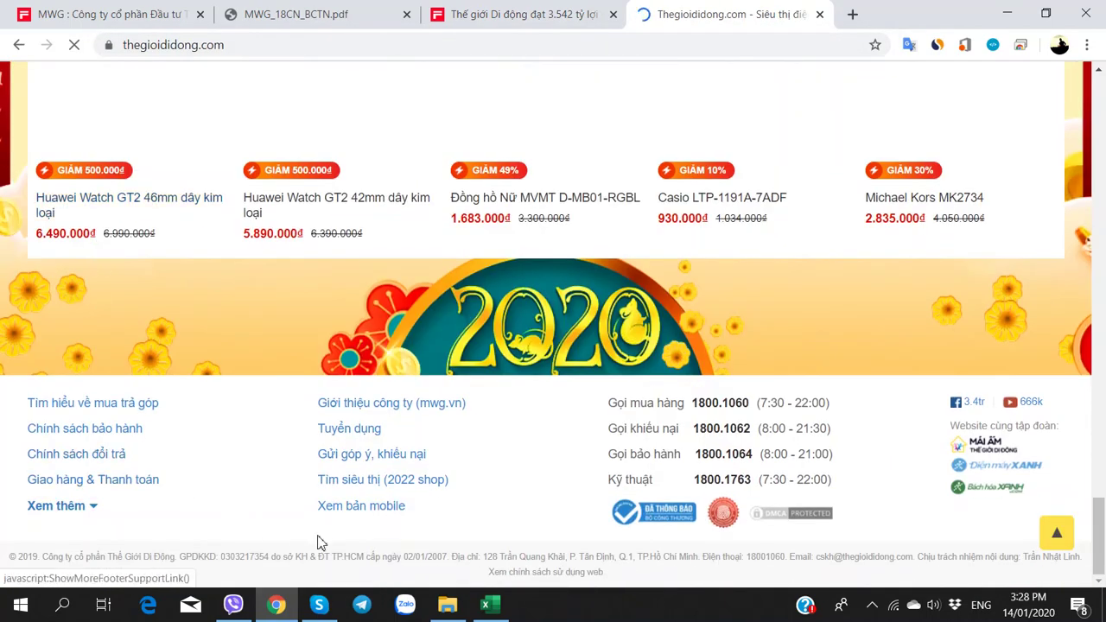
Open the site's supermarket finder page, check the nationwide store count and recently opened stores, and return to the homepage
click(410, 481)
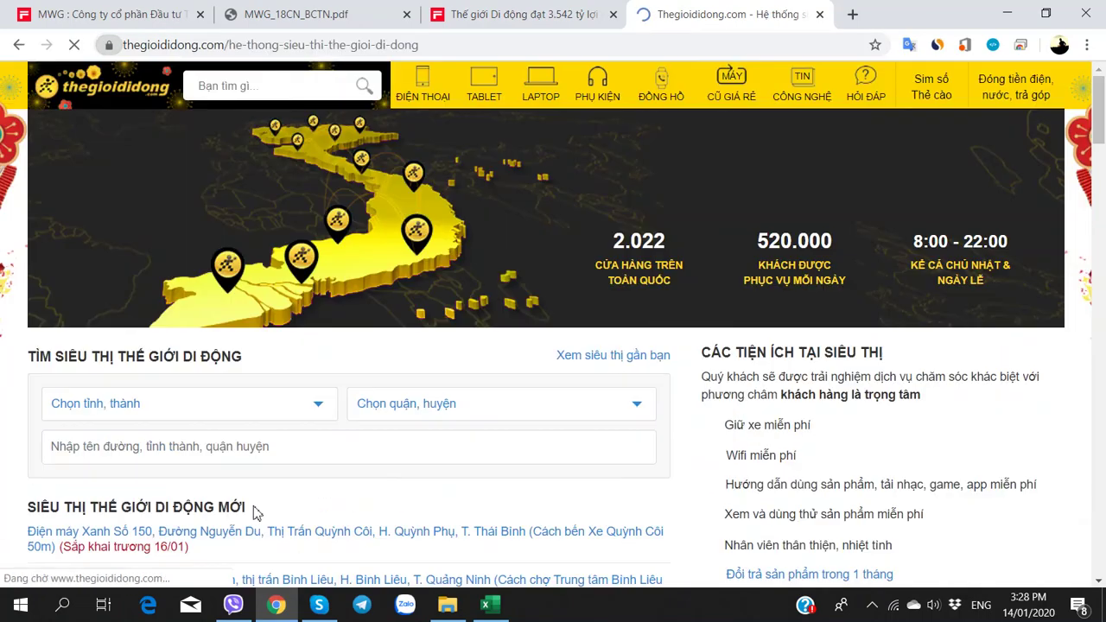
scroll(252, 515, down, 5)
scroll(254, 513, up, 3)
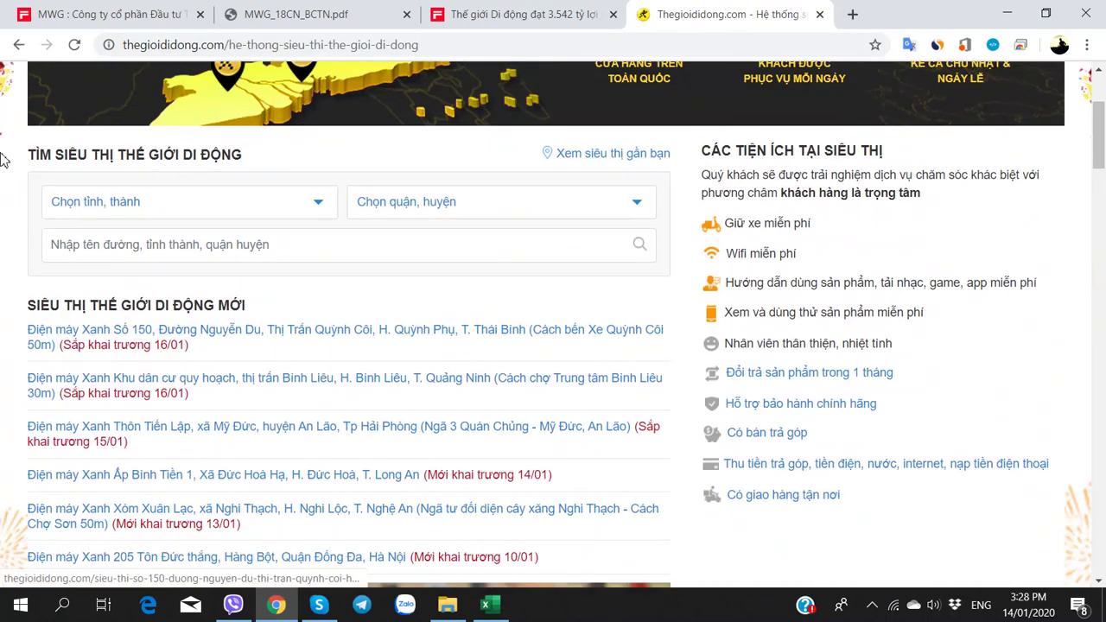
scroll(236, 290, up, 1)
scroll(236, 290, up, 2)
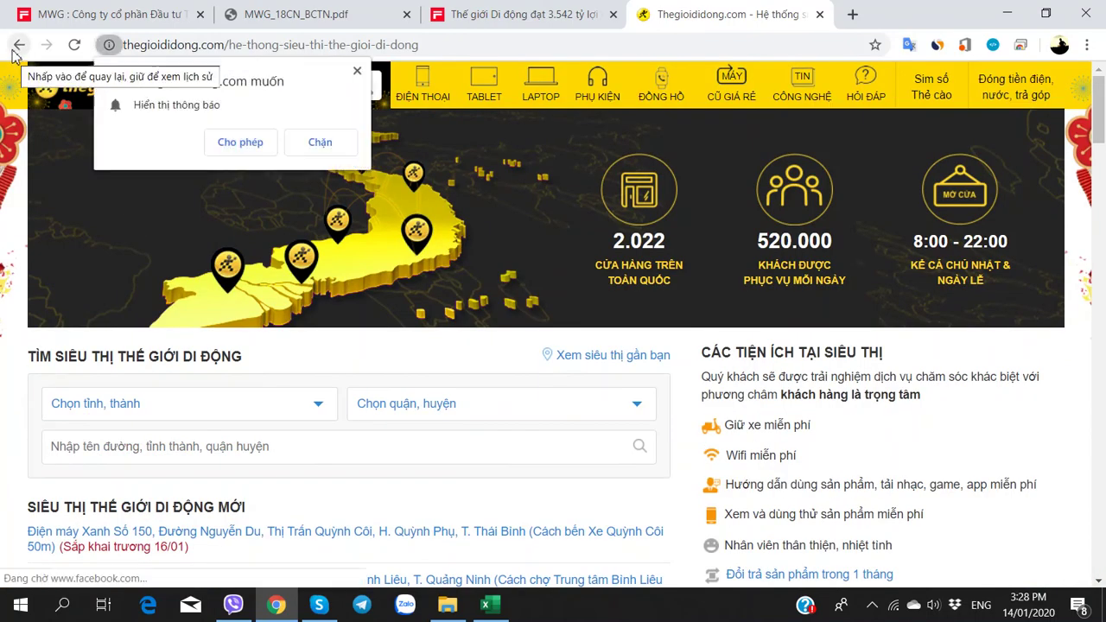
click(15, 46)
Revisit the store target in the annual report PDF and enter "Đạt" in N43 of the Excel sheet
click(296, 14)
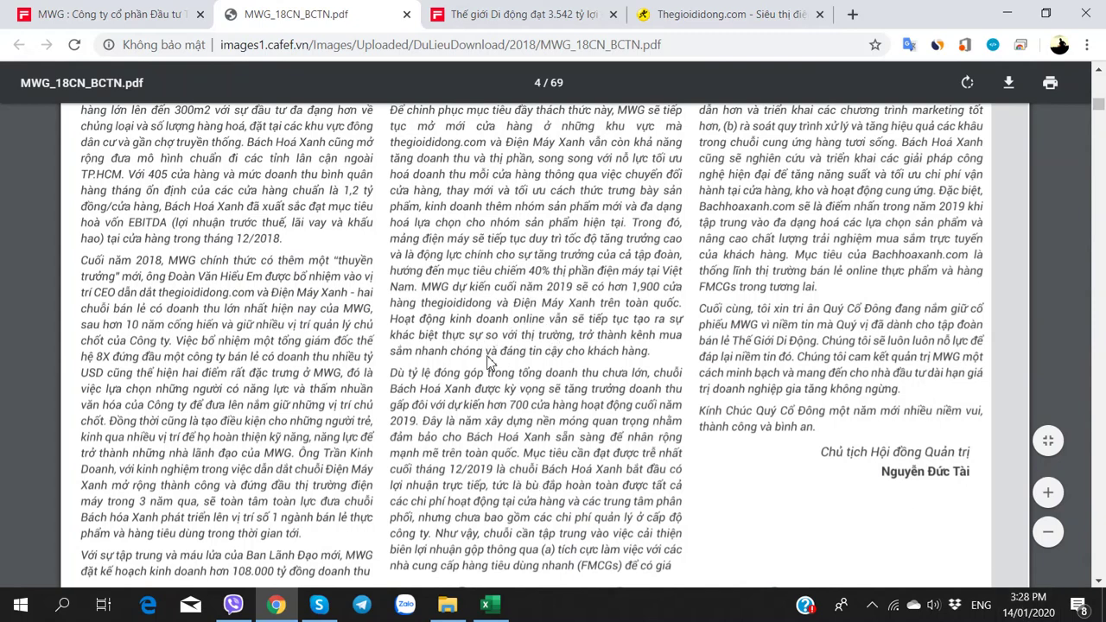
key(alt+Tab)
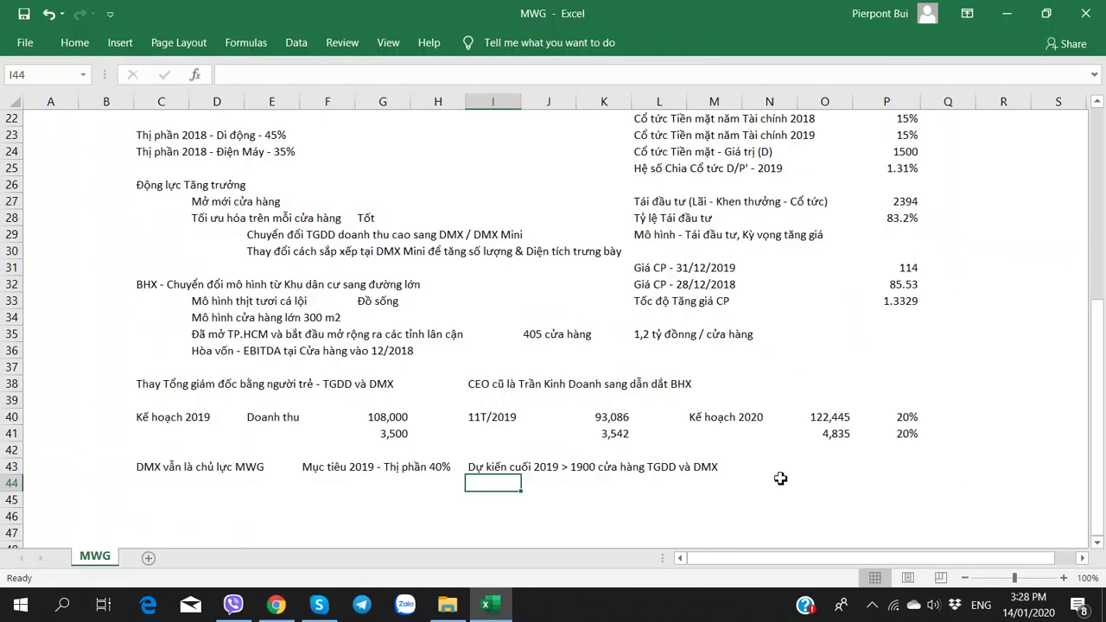
click(785, 469)
text(Dự)
key(Return)
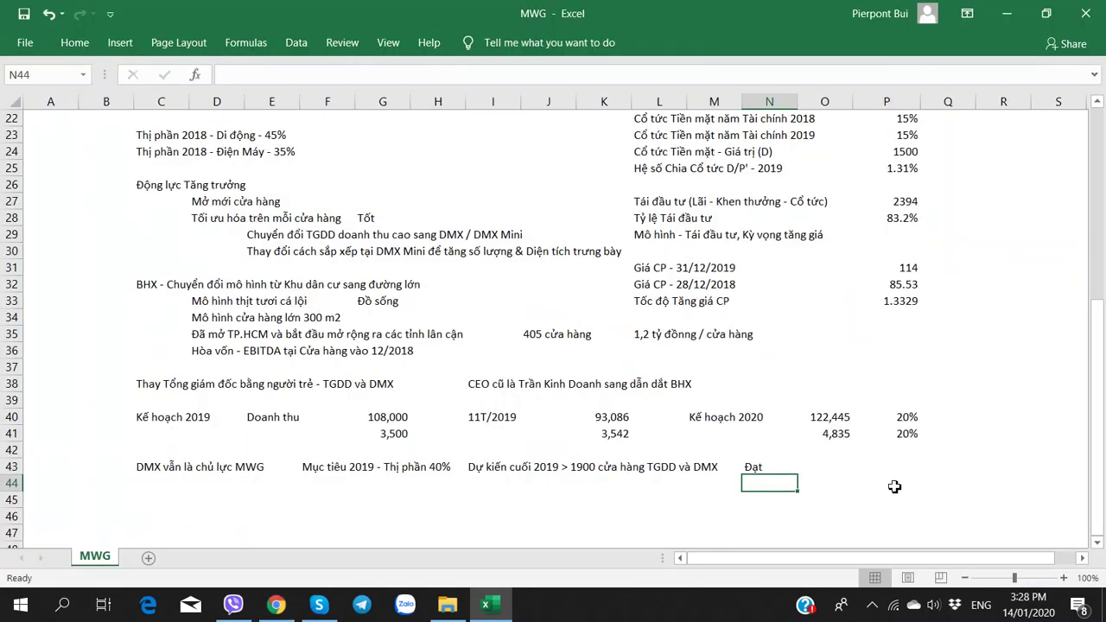
Search for "bach hoa xanh" in a new Chrome tab and open bachhoaxanh.com to check its store count
key(alt+Tab)
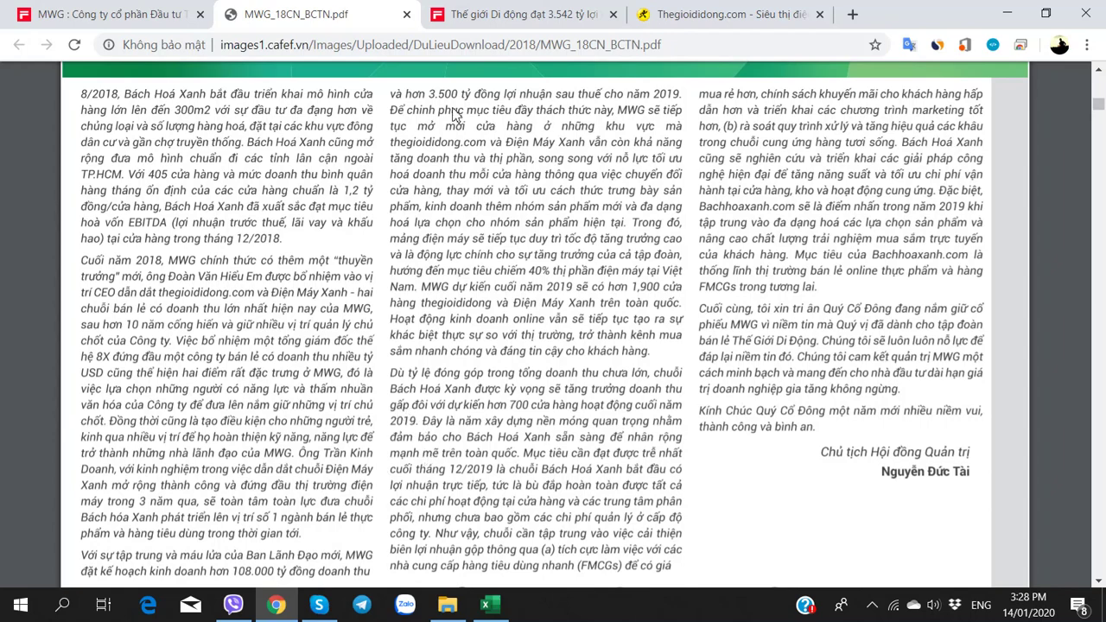
click(853, 15)
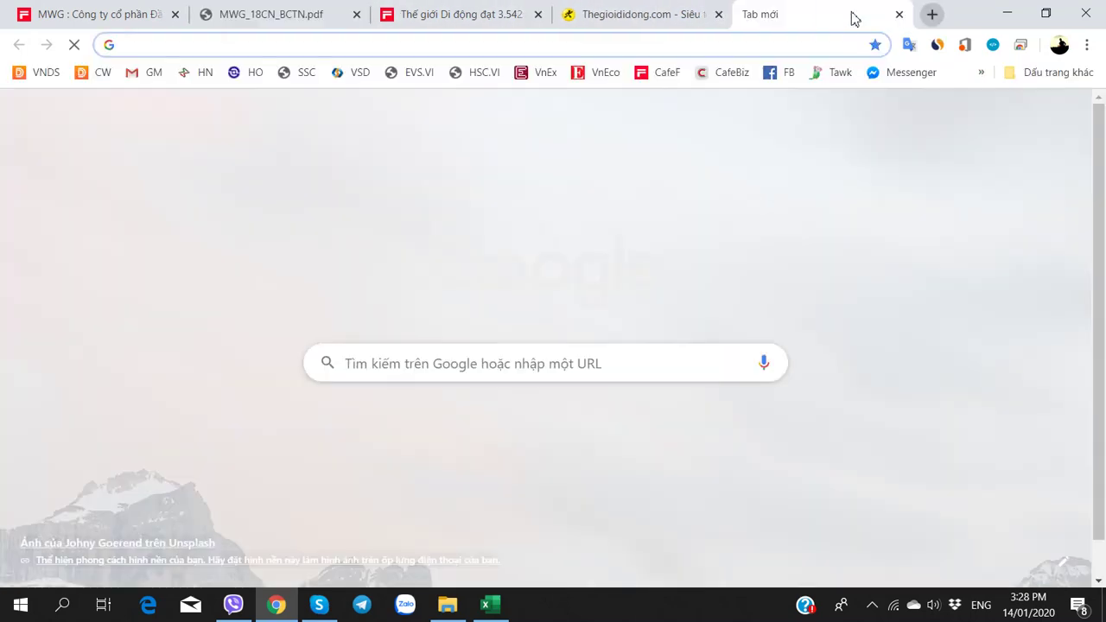
text(bach hoa xanh)
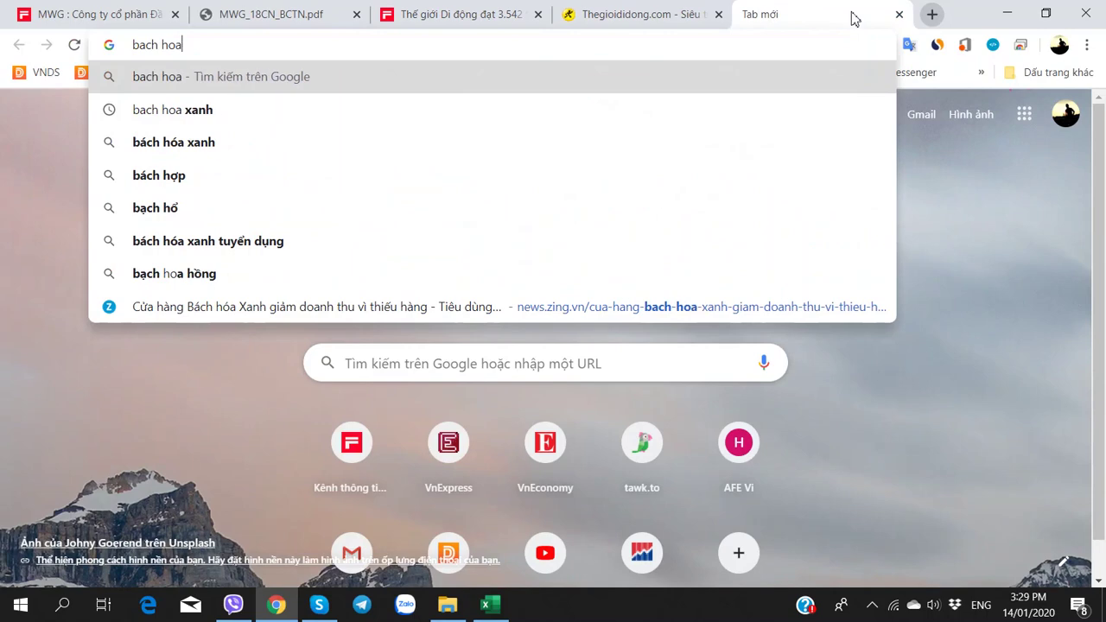
key(Return)
click(630, 7)
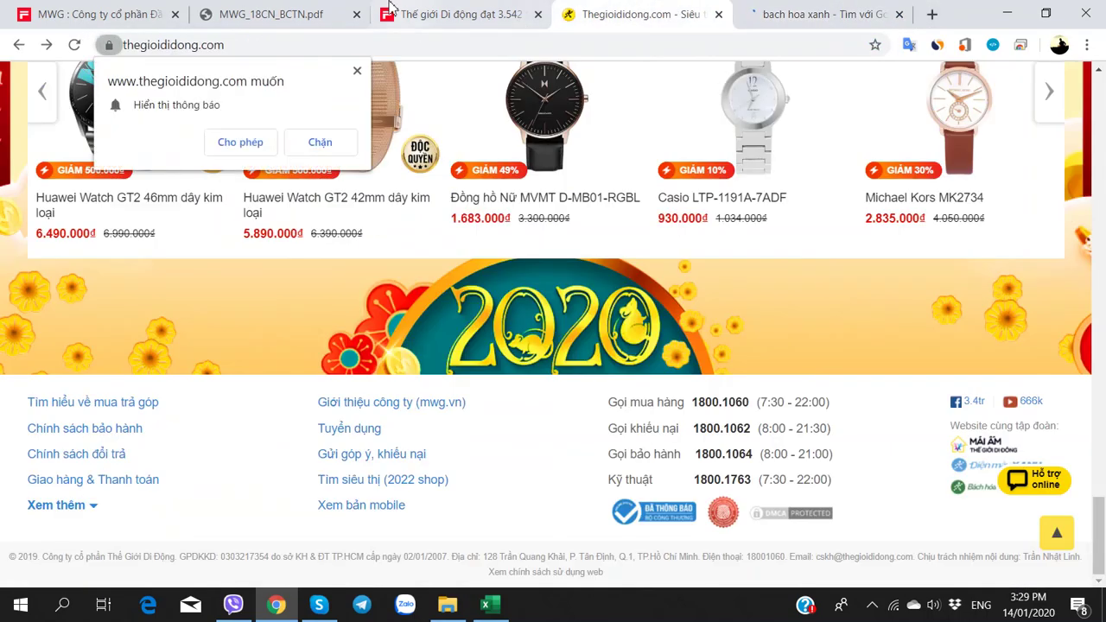
click(458, 10)
click(252, 7)
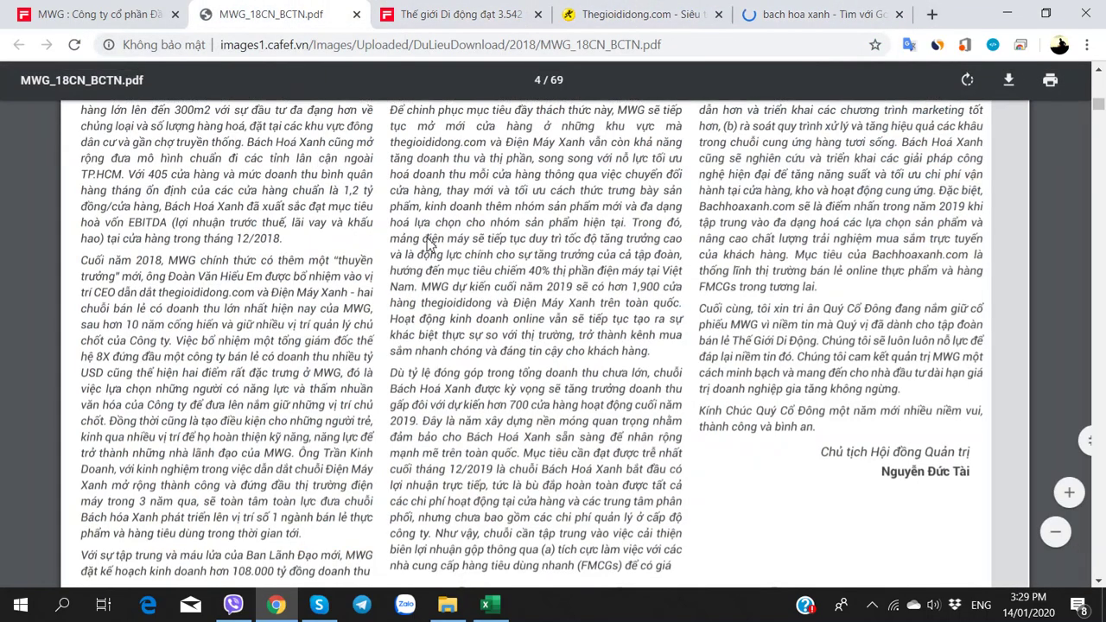
click(727, 8)
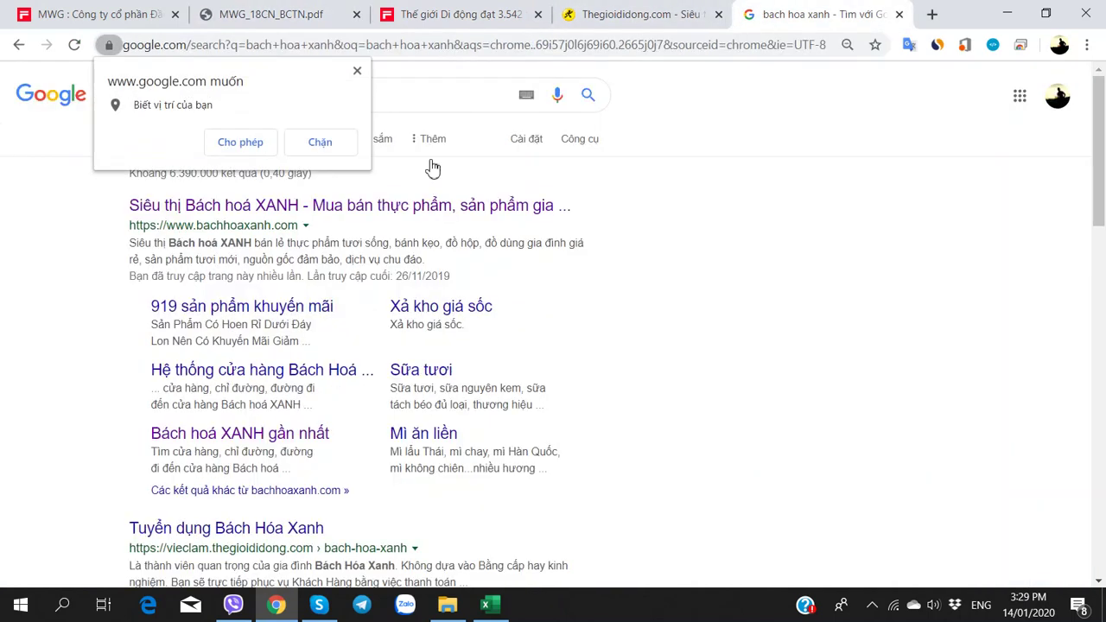
click(298, 199)
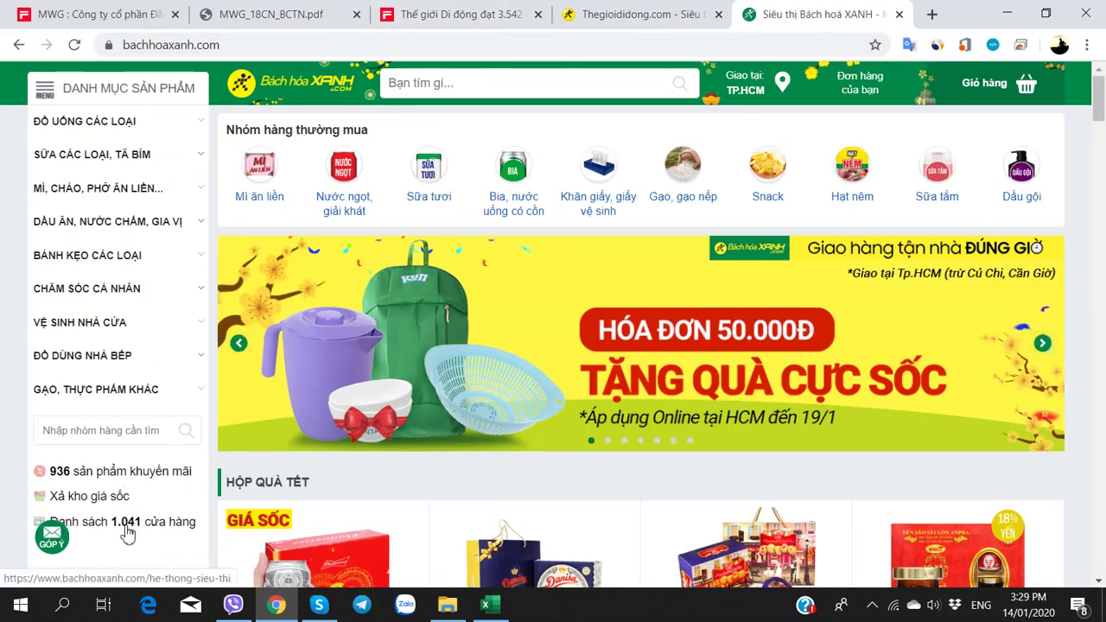
Compare the Bách Hóa Xanh store figures in the CafeF article with the 2019 target in the annual report
click(608, 9)
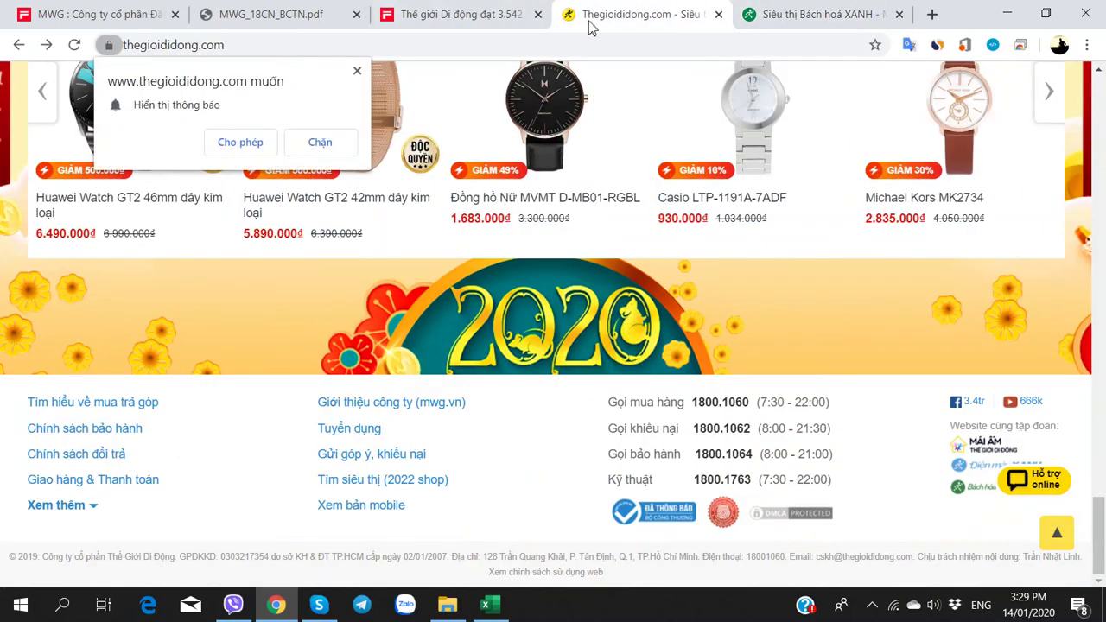
click(474, 8)
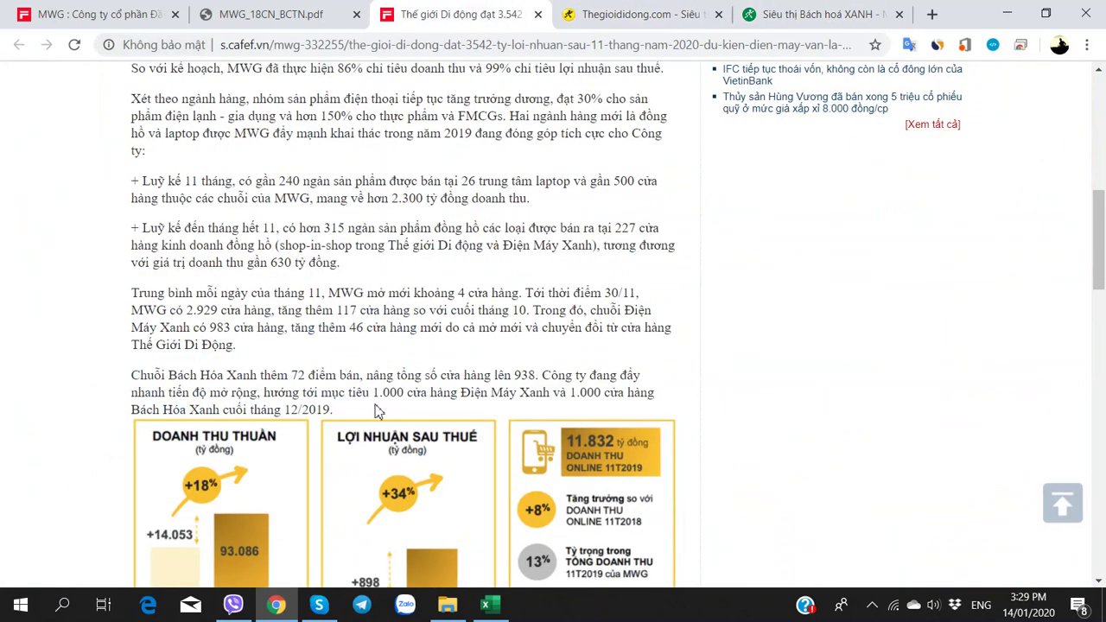
key(ctrl+shift+Tab)
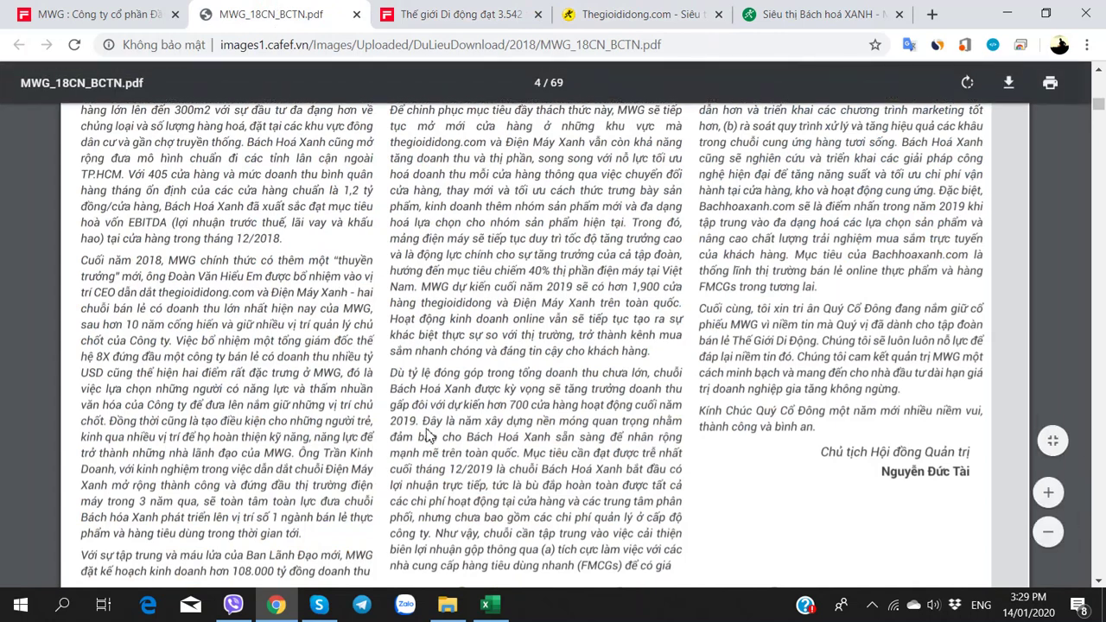
Switch to Excel and start a "BHX -" note in C45
key(alt+Tab)
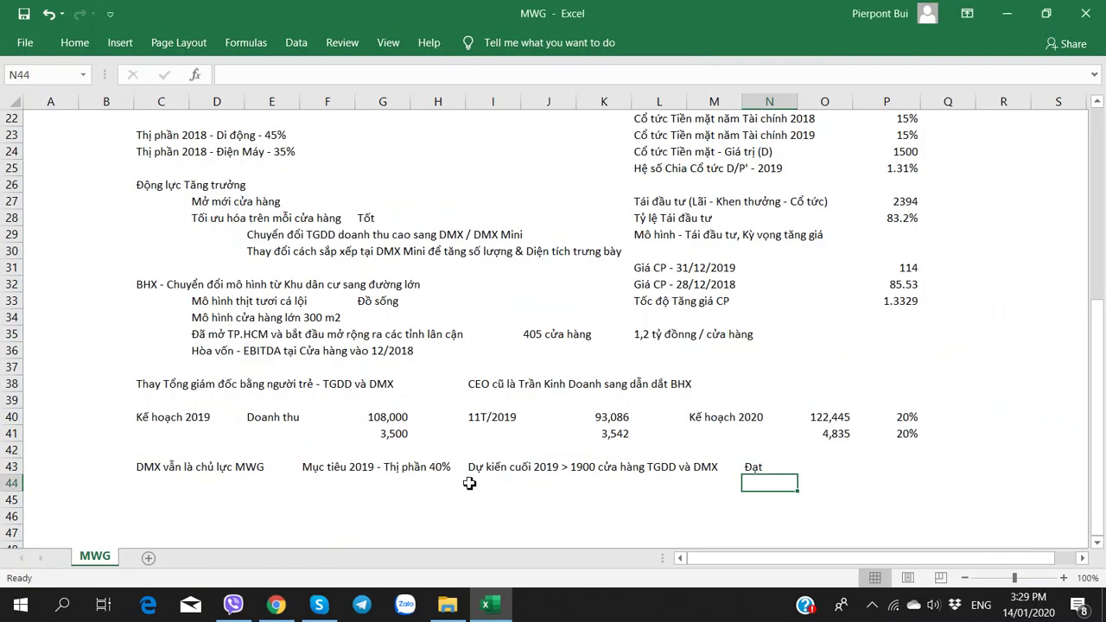
click(160, 494)
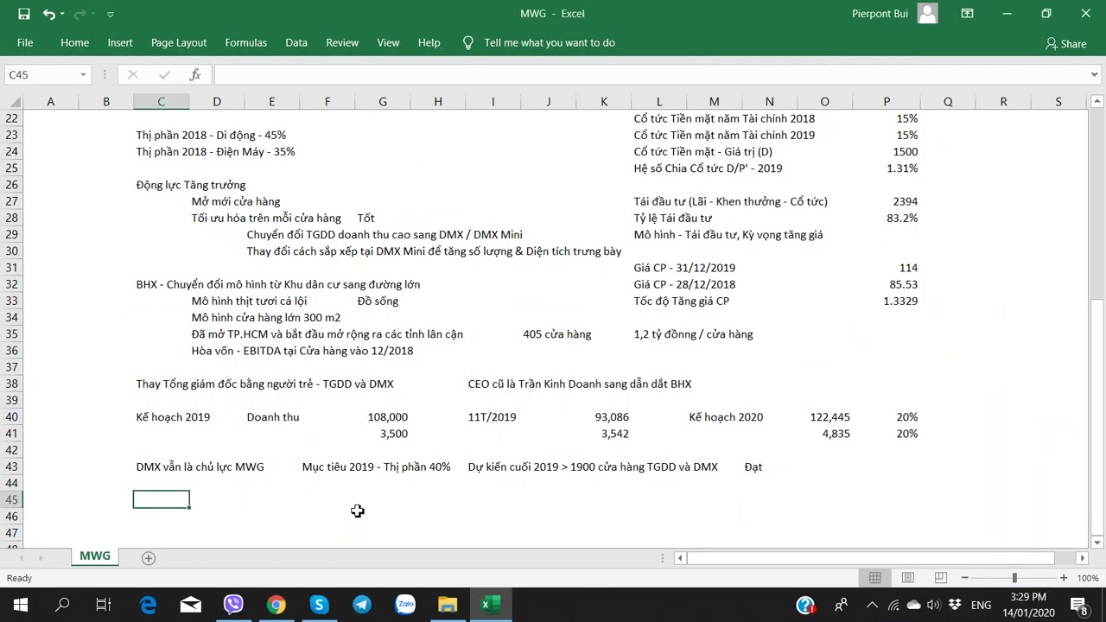
text(BHX -)
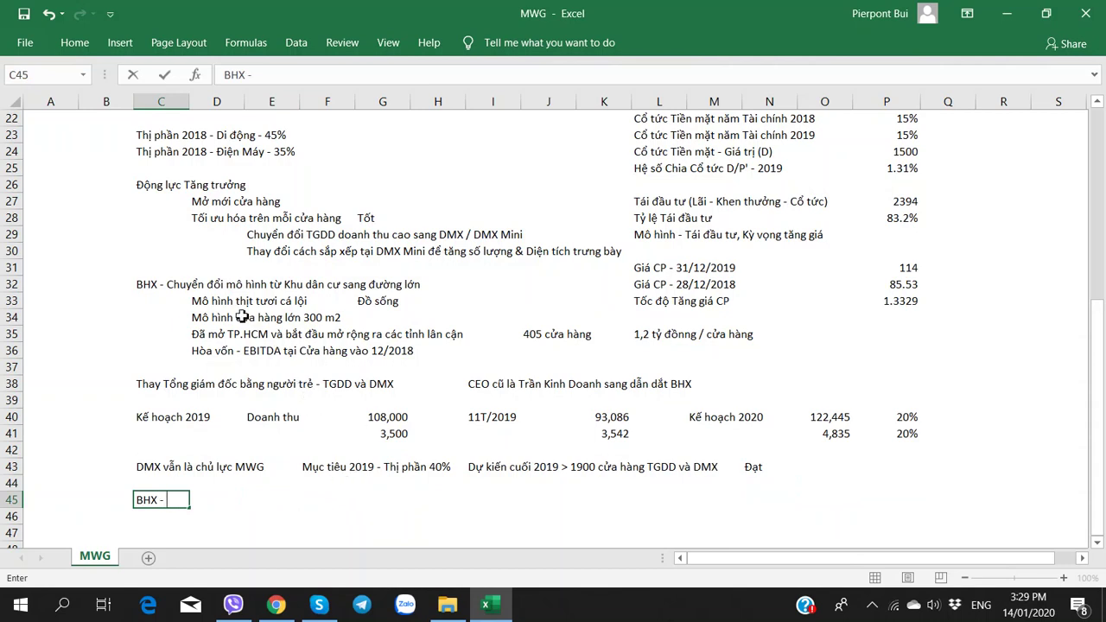
Enter "Kế hoạch 2019 - >700 cửa hàng - Thực tế là 1000 cửa hàng" in I36, beside the BHX break-even note
click(532, 345)
key(Left)
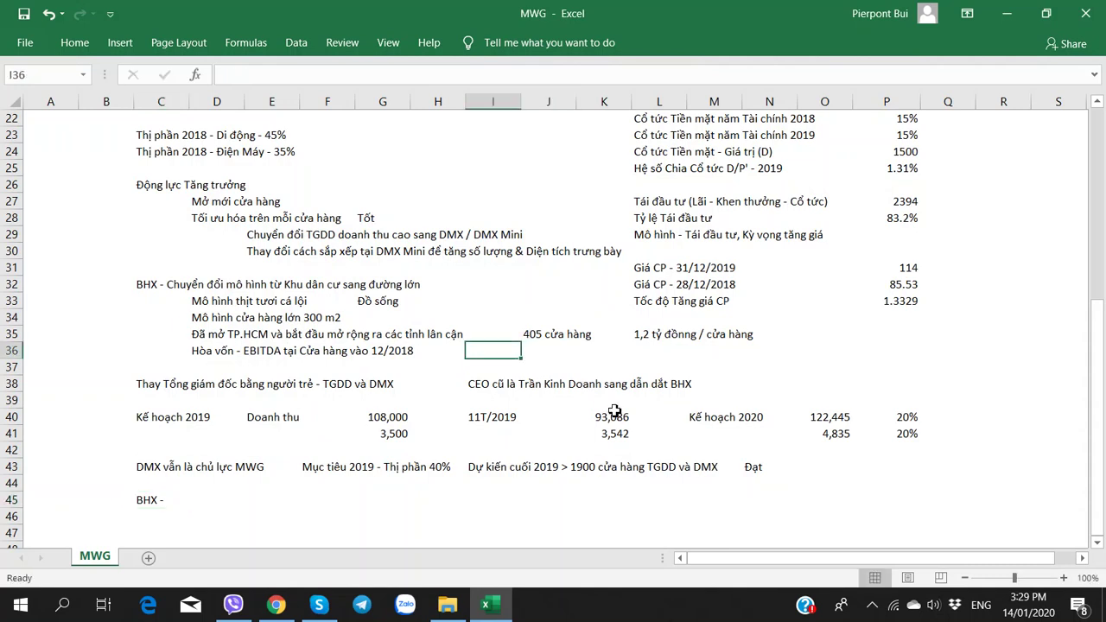
text(Kế)
key(BackSpace)
key(BackSpace)
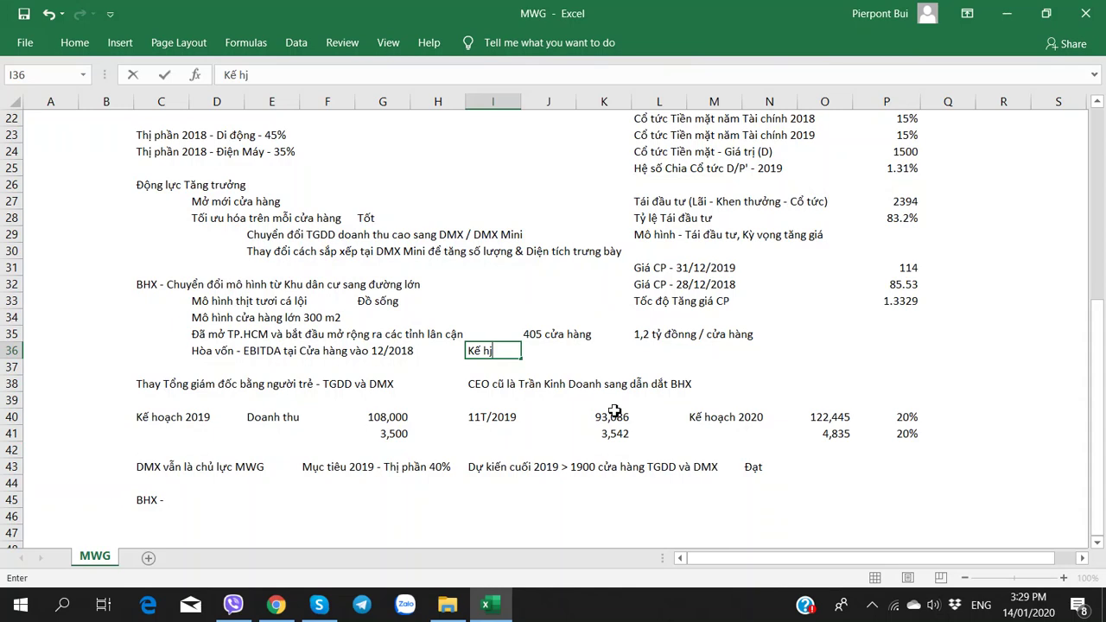
key(BackSpace)
key(BackSpace)
key(BackSpace)
text(oạch 202)
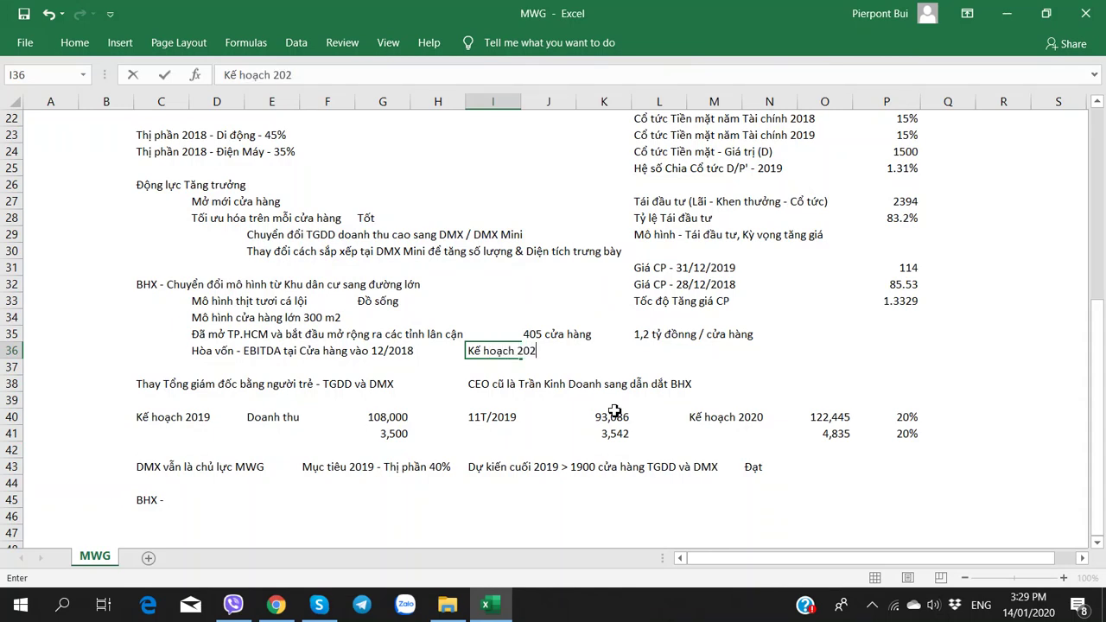
text(108)
key(BackSpace)
key(BackSpace)
key(BackSpace)
text(>700 cửa ha)
text(ng -)
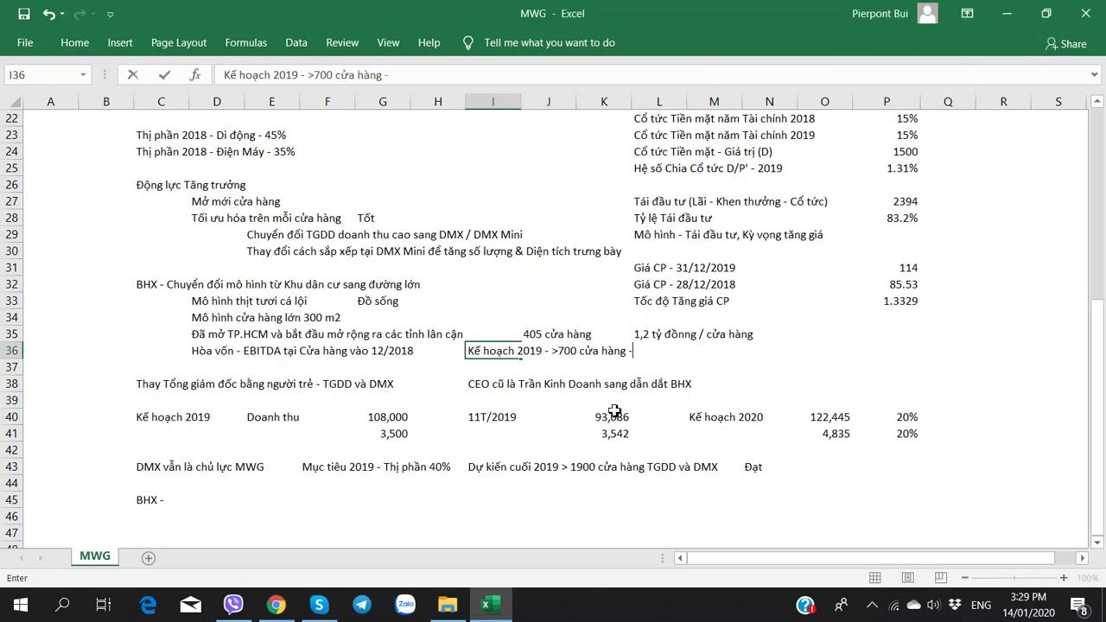
text( Thư)
text(c tế là 1)
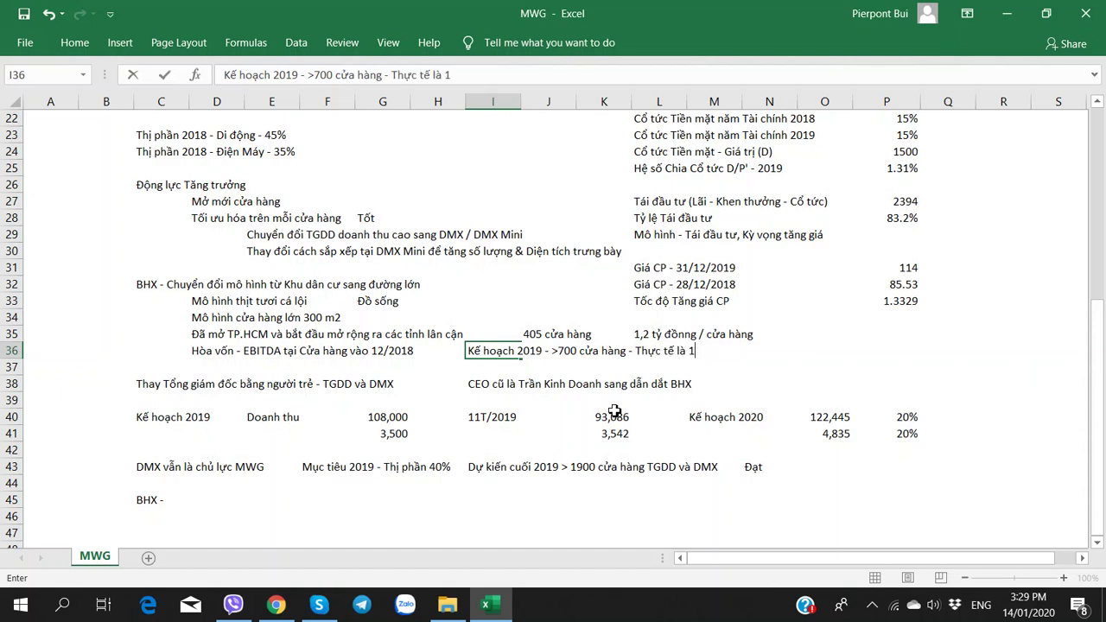
text(000 cửa hàng)
key(Return)
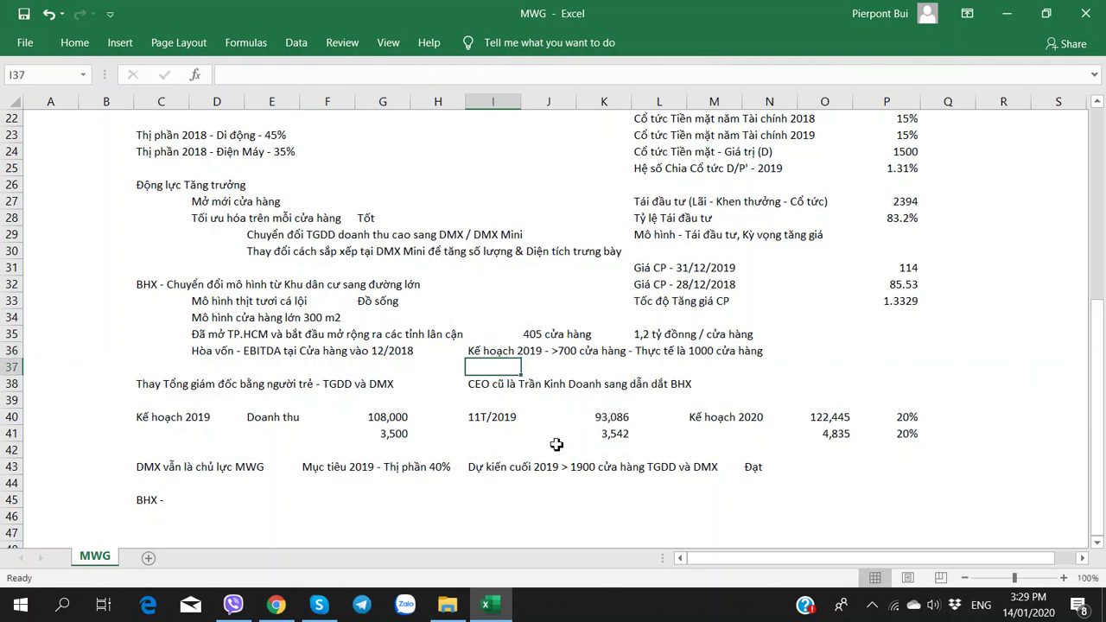
Delete the "BHX -" text from C45
click(178, 502)
key(Delete)
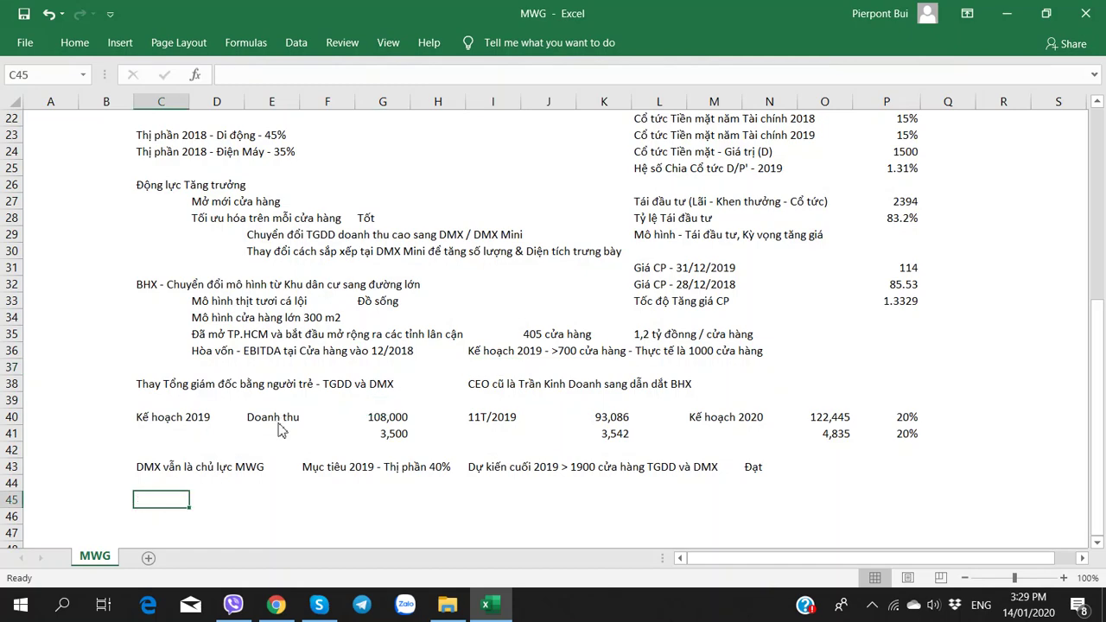
Switch to the annual report in Chrome and read the 2019 Bách Hóa Xanh profit goals and improvement plans on page 4
key(alt+Tab)
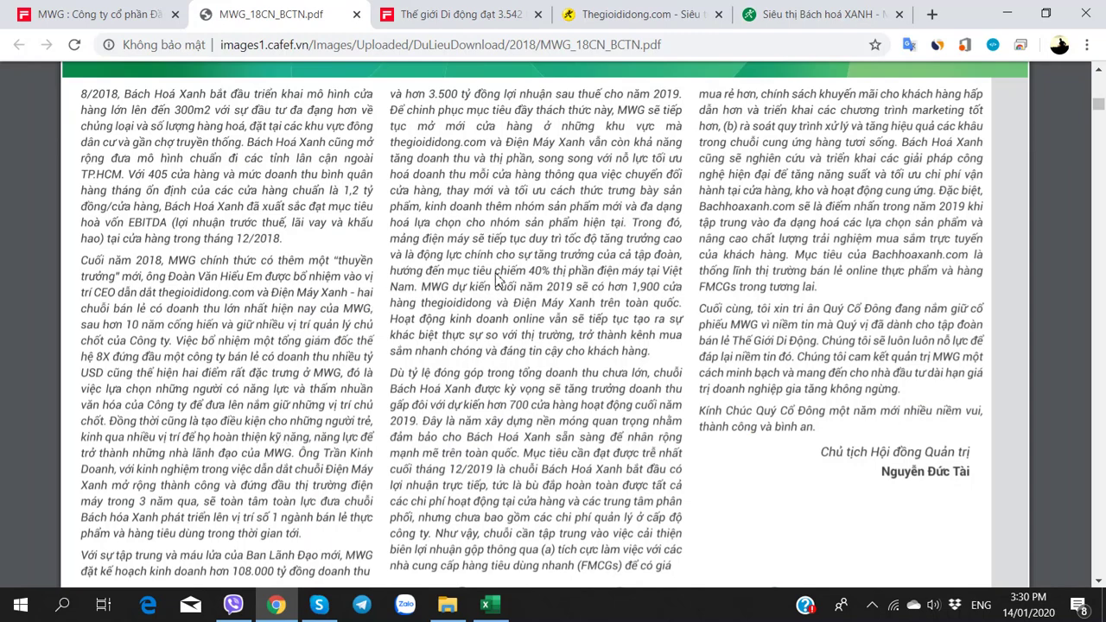
scroll(538, 365, down, 5)
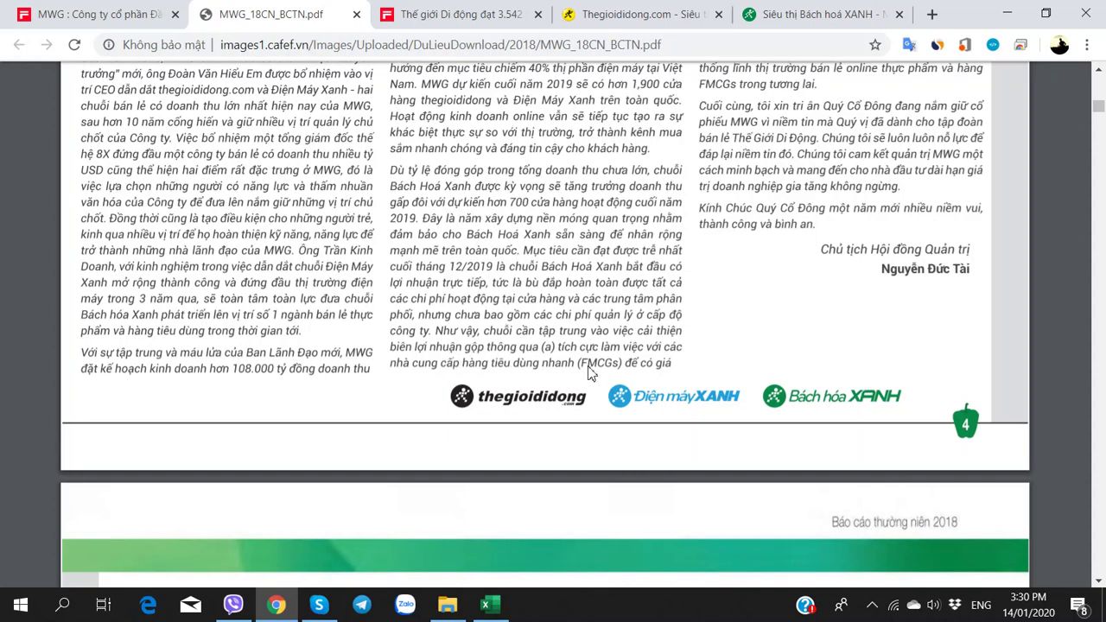
scroll(553, 384, up, 3)
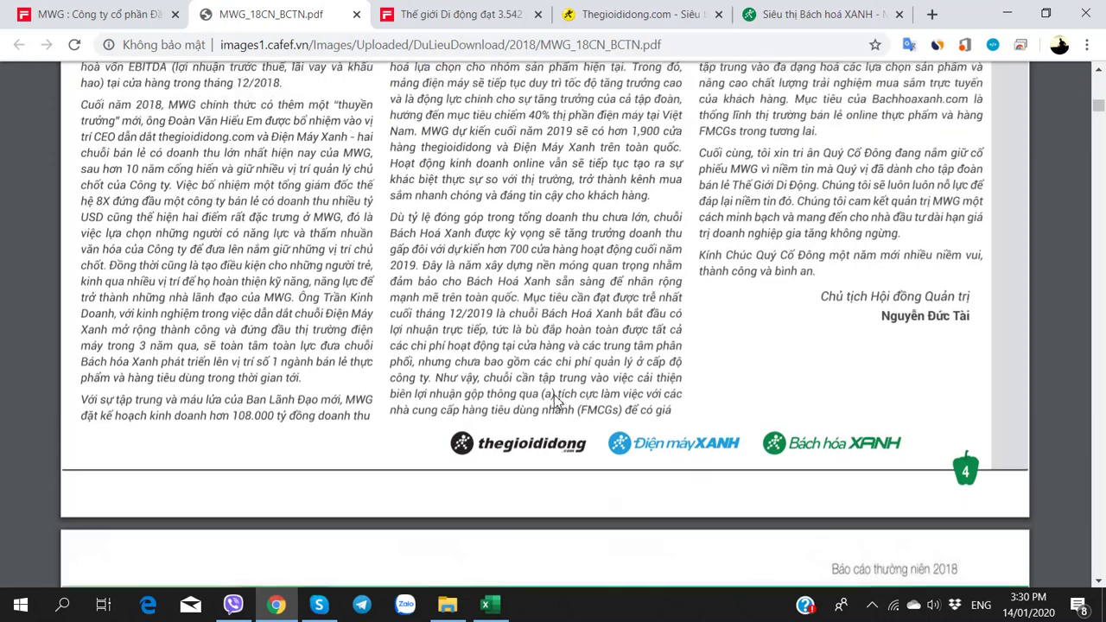
scroll(557, 404, down, 3)
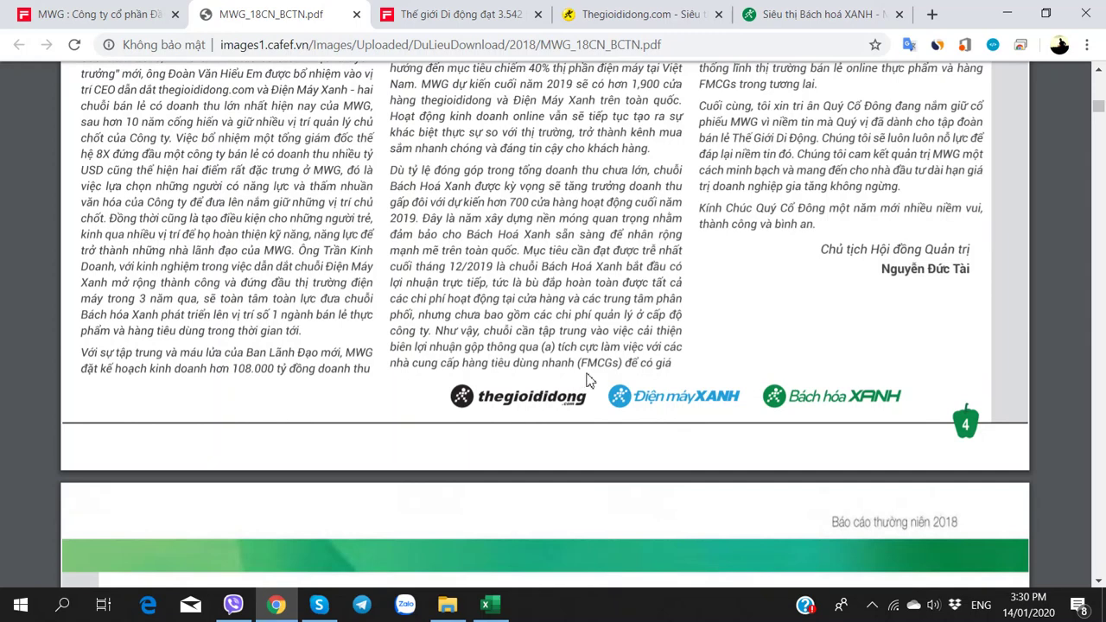
scroll(591, 381, up, 6)
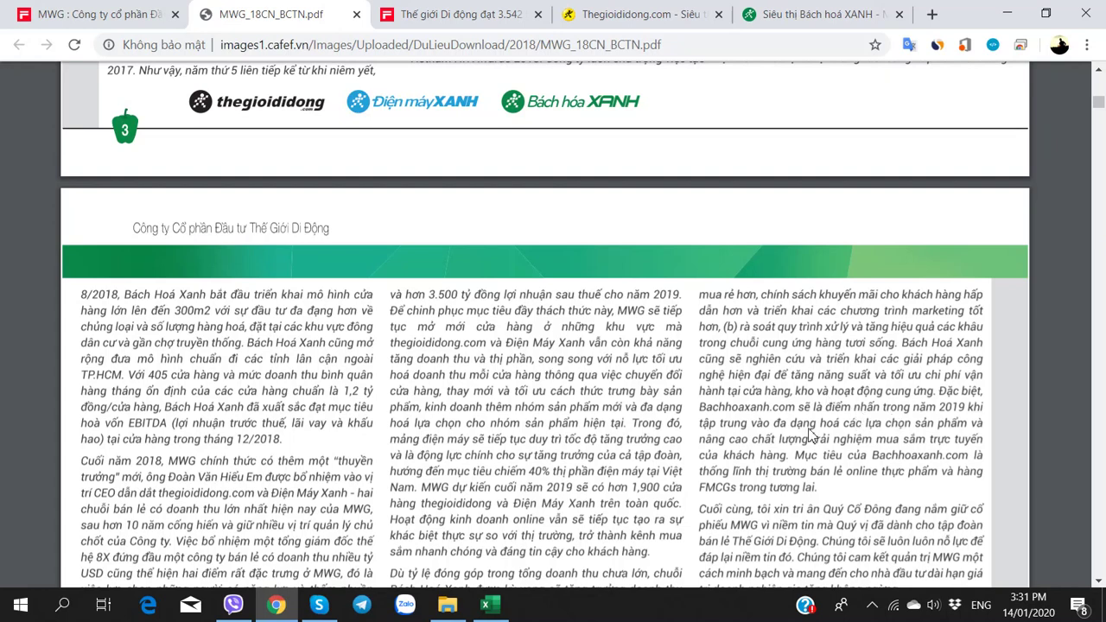
Check the Bachhoaxanh.com goal in the Chrome report and enter "Mục tiêu - Thống lĩnh TT bán lẻ Online thực phẩm" in Excel cell O35
scroll(744, 406, down, 2)
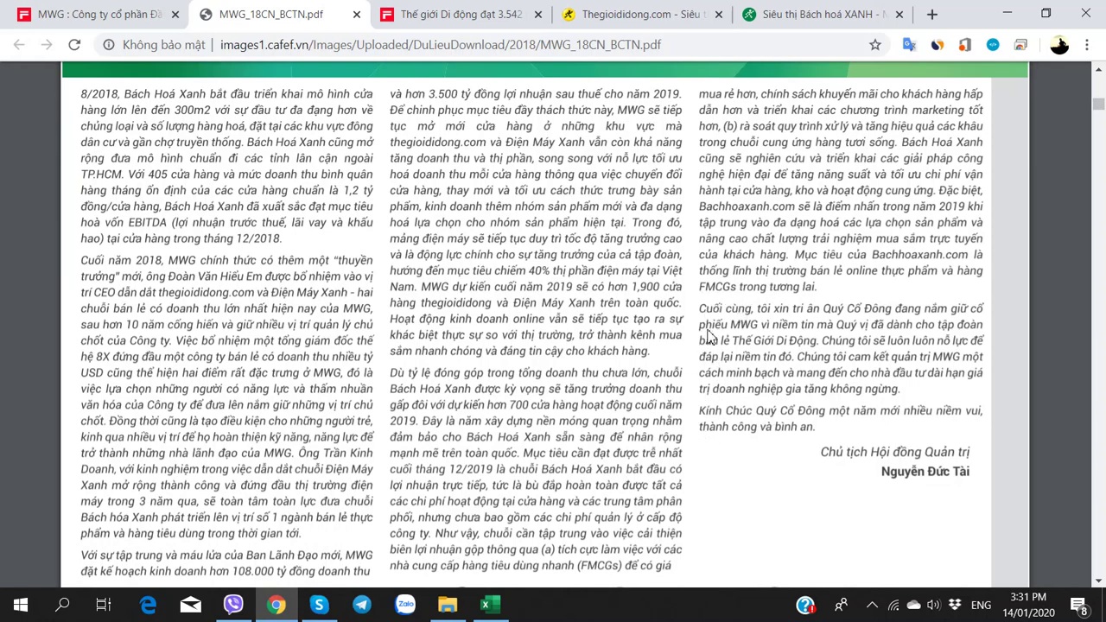
key(alt+Tab)
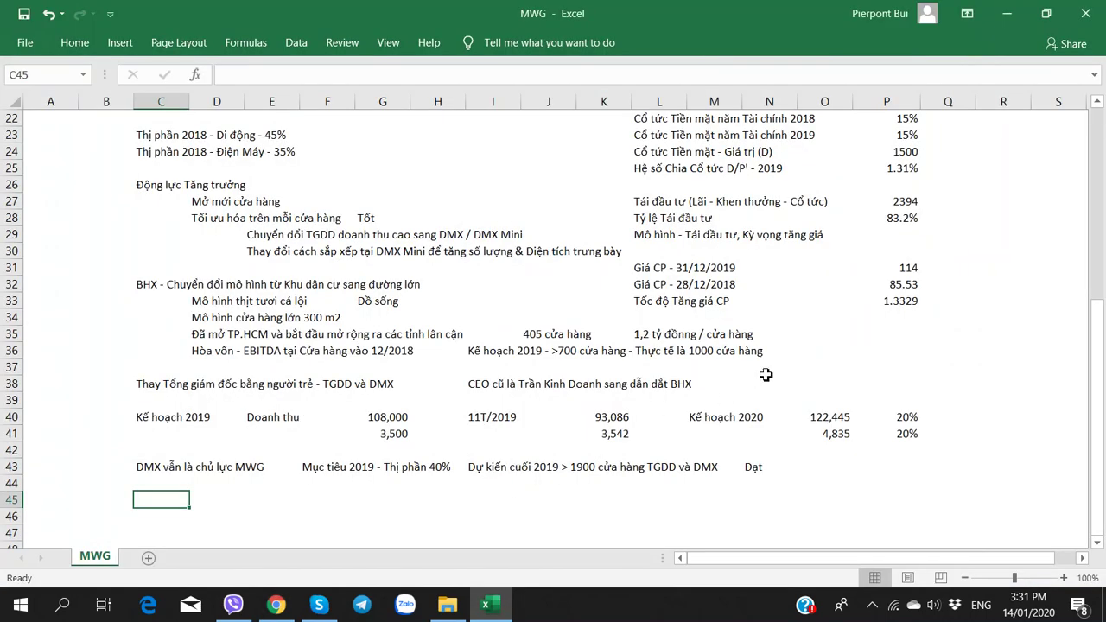
key(alt+Tab)
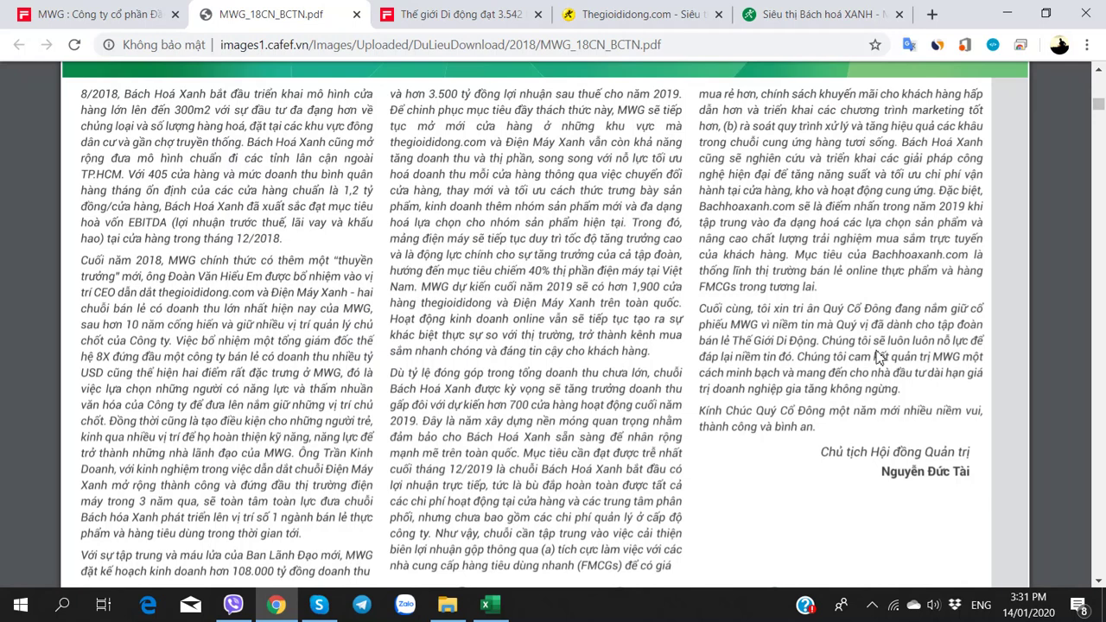
key(alt+Tab)
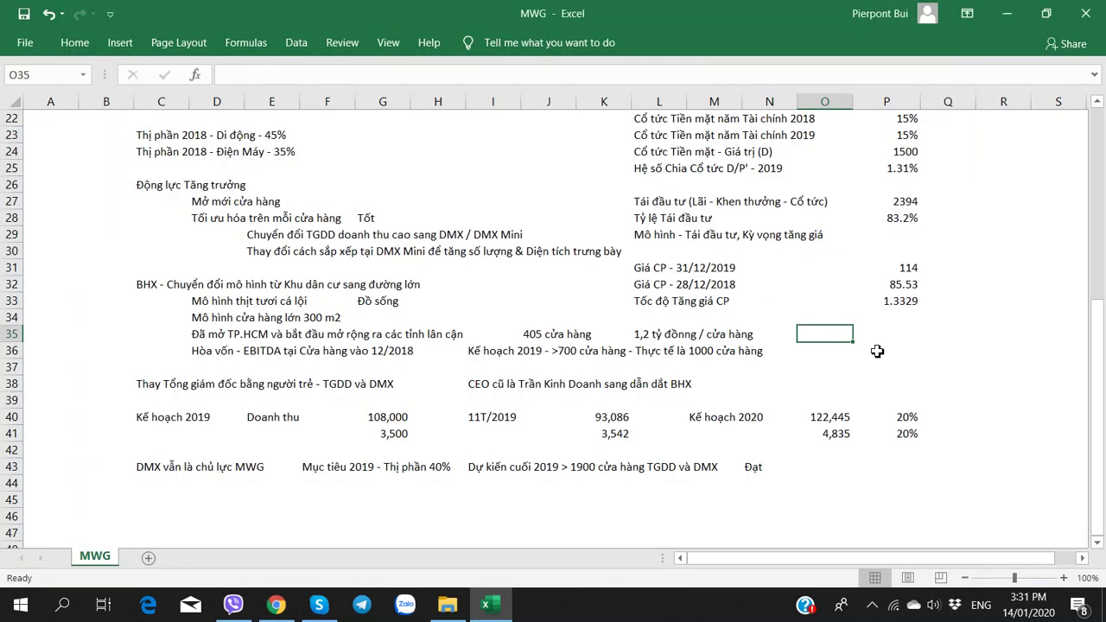
text(Mục)
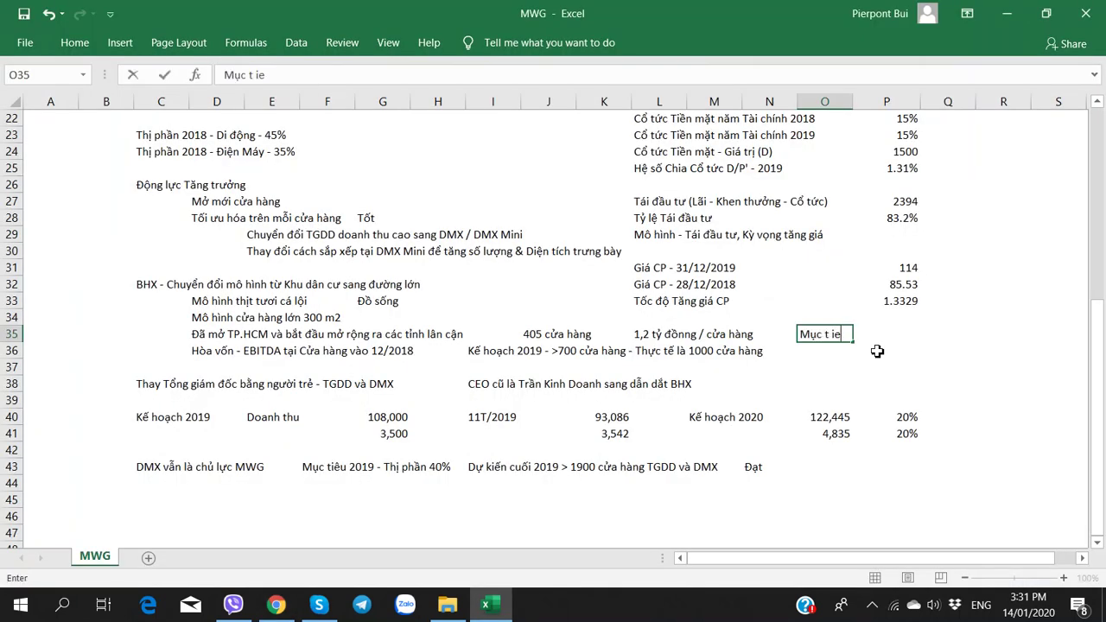
text( t iêu)
key(BackSpace)
key(BackSpace)
text(iêu - Thốn)
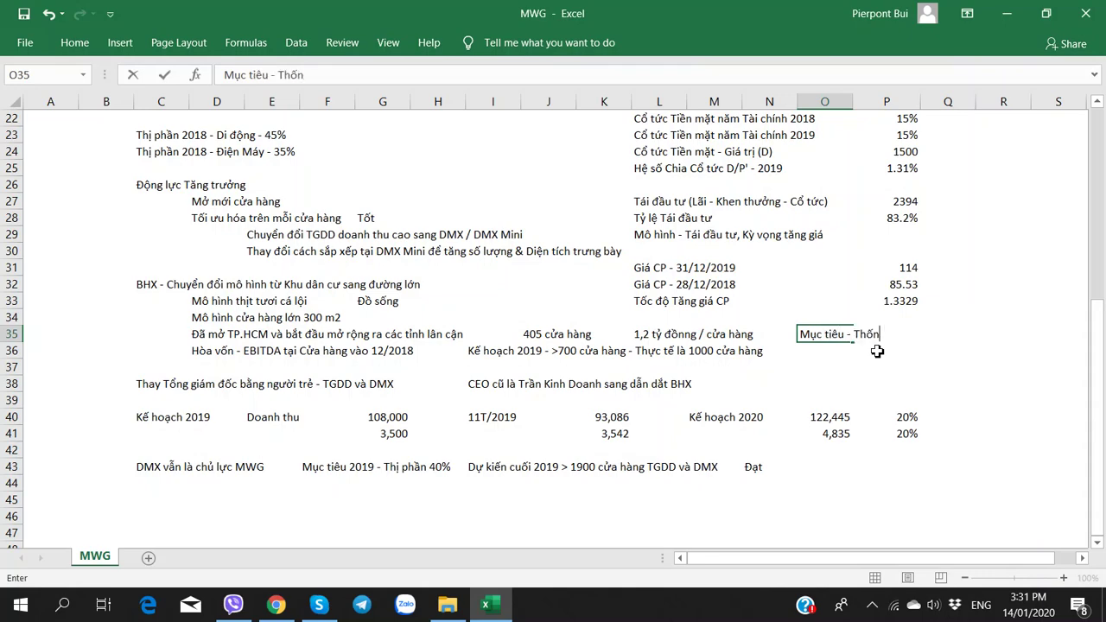
text(g lĩnh)
key(alt+Tab)
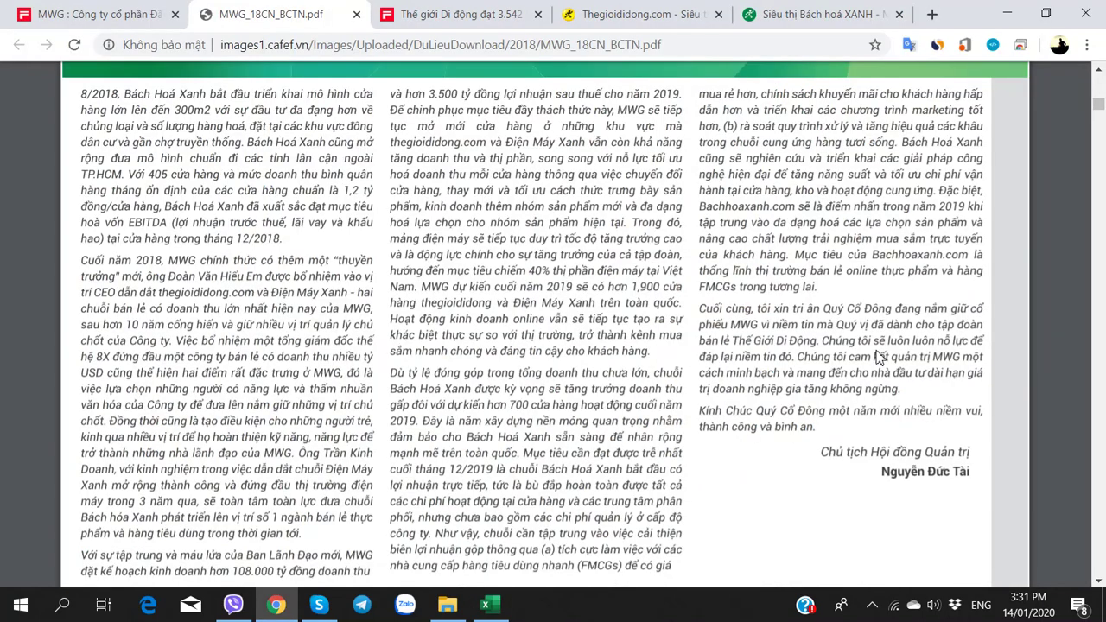
key(alt+Tab)
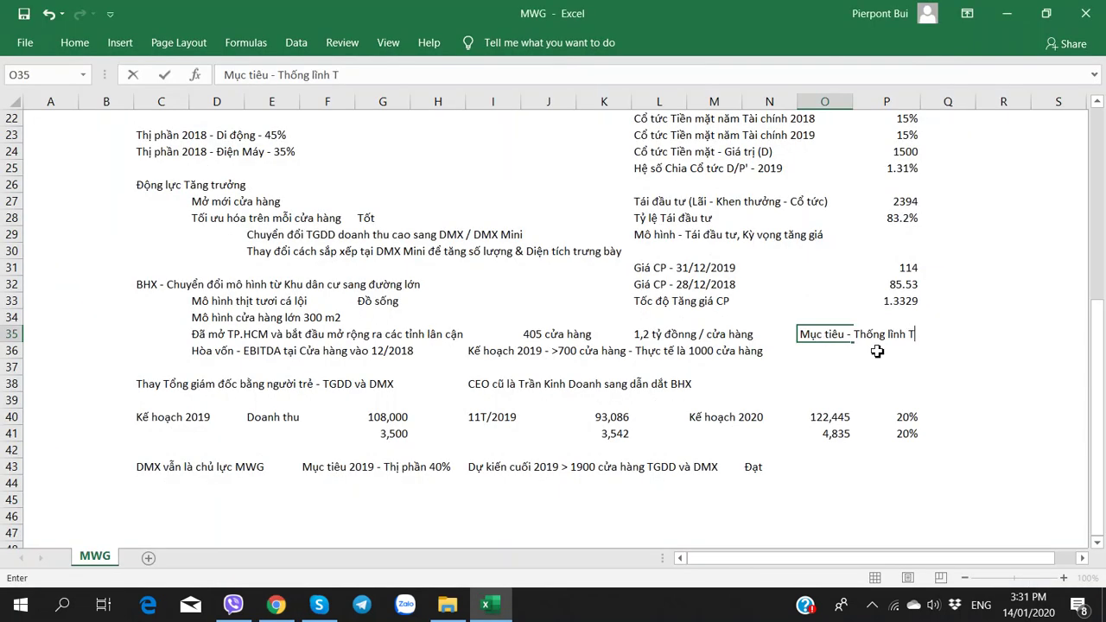
text(TT bán lẻ Online thực phẩm)
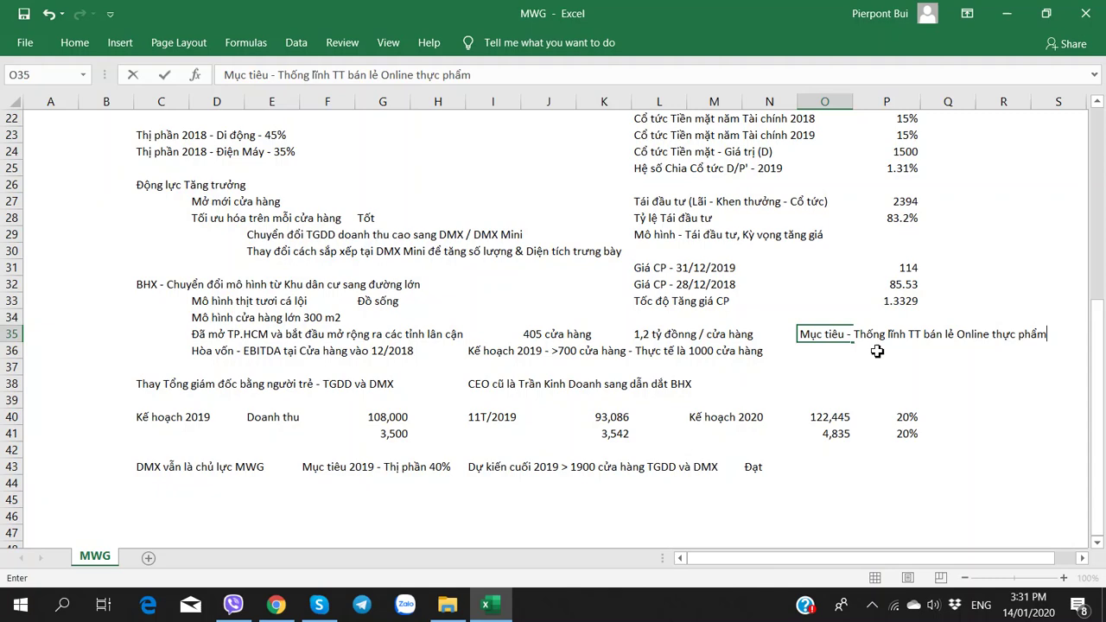
key(alt+Tab)
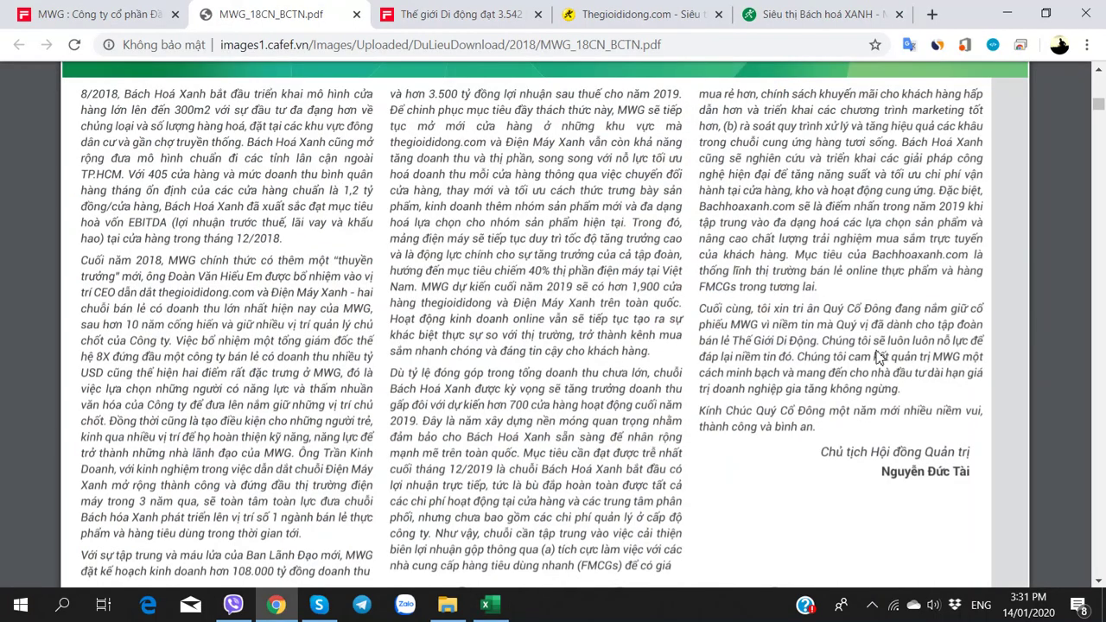
key(alt+Tab)
key(Return)
Continue the BHX goal with "và hàng tiêu dùng nhanh" in P36
click(878, 351)
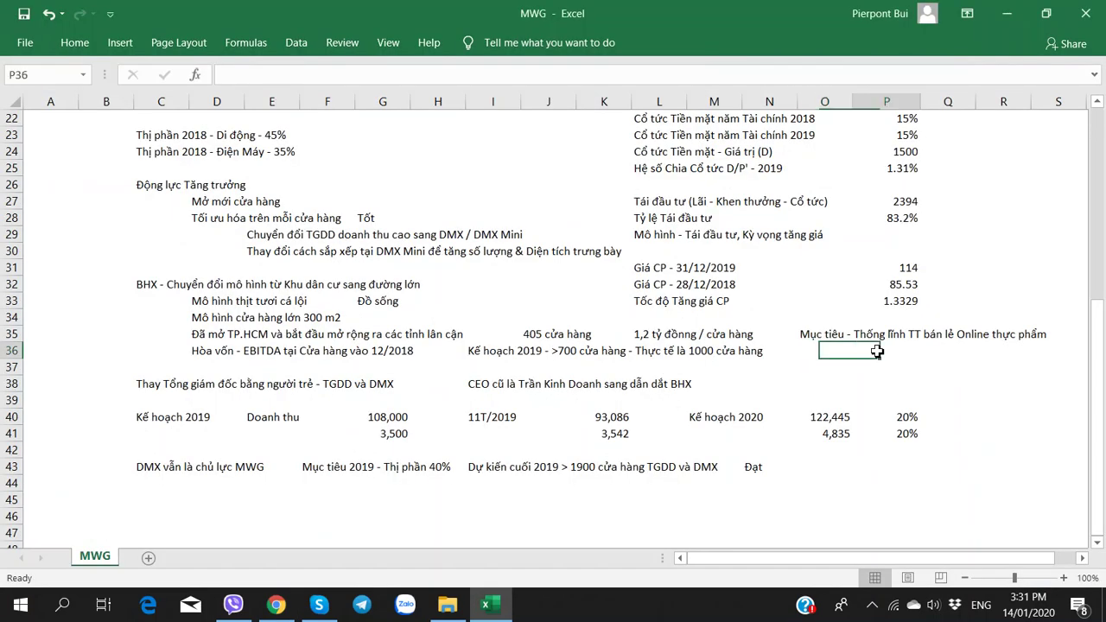
text(và hàng tie)
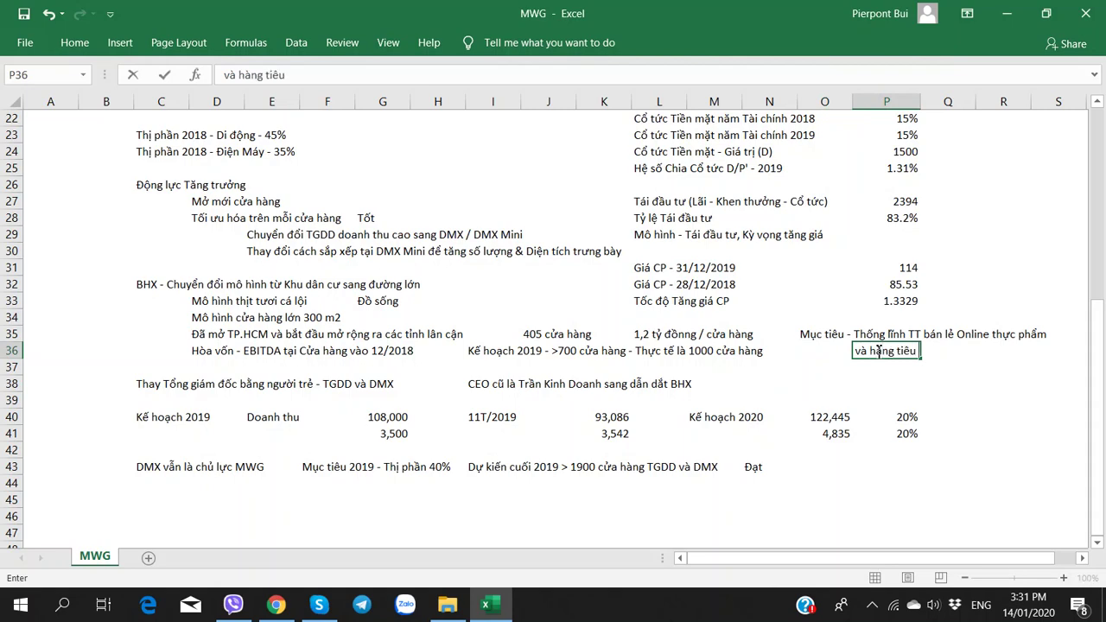
text(u dùng nhanh)
key(Return)
Switch to the annual report in Chrome and examine the 2018 highlight figures on the page after the chairman's letter
key(alt+Tab)
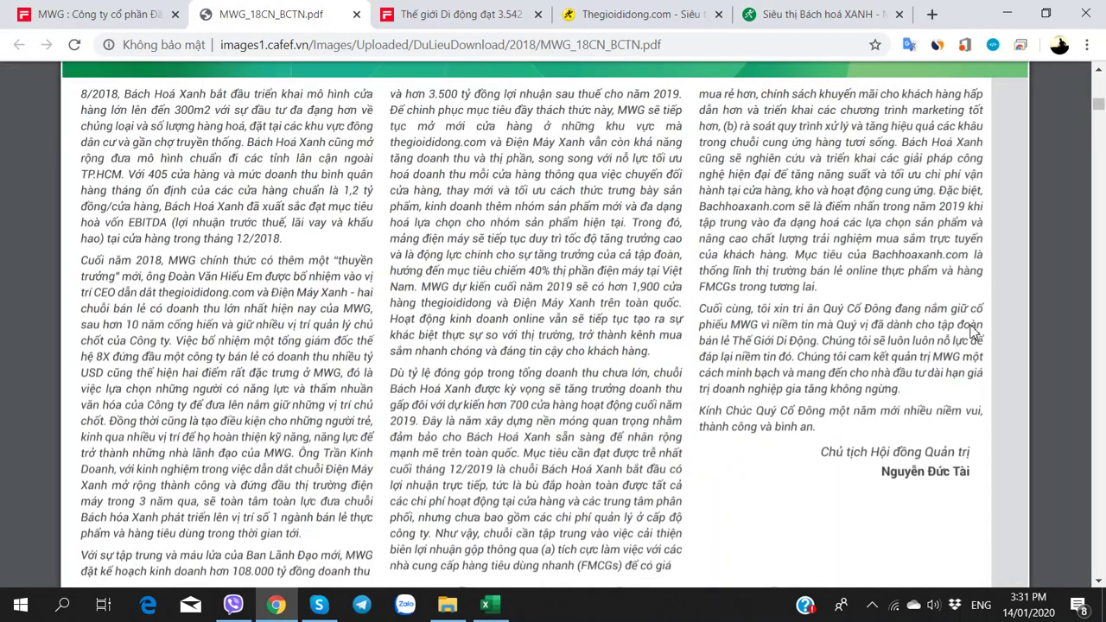
scroll(309, 335, down, 5)
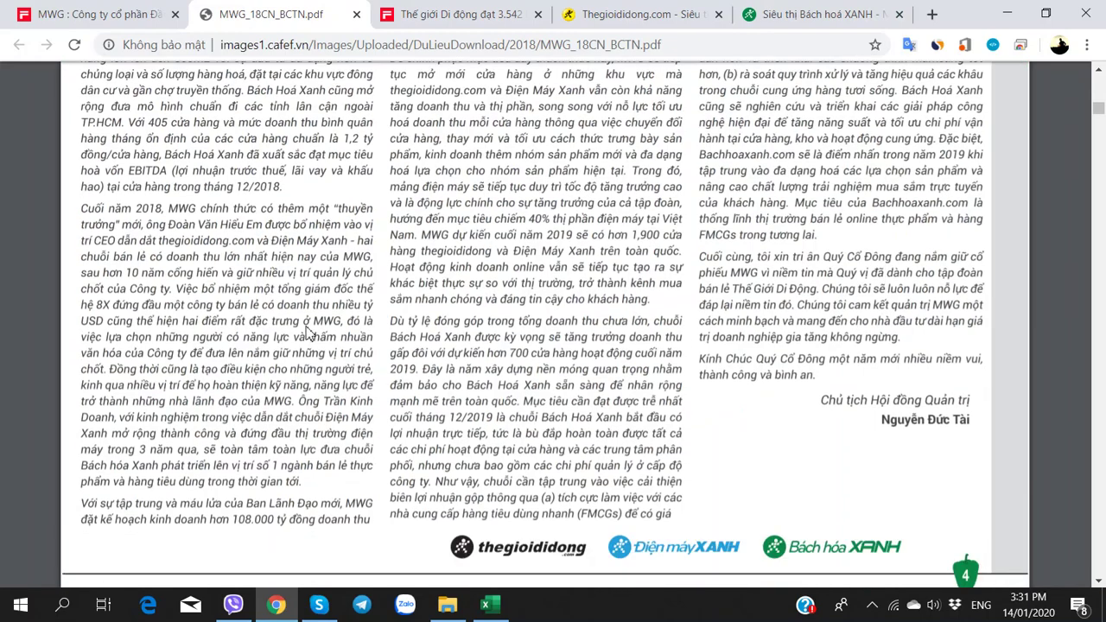
scroll(309, 334, up, 2)
scroll(310, 334, down, 2)
scroll(309, 335, up, 2)
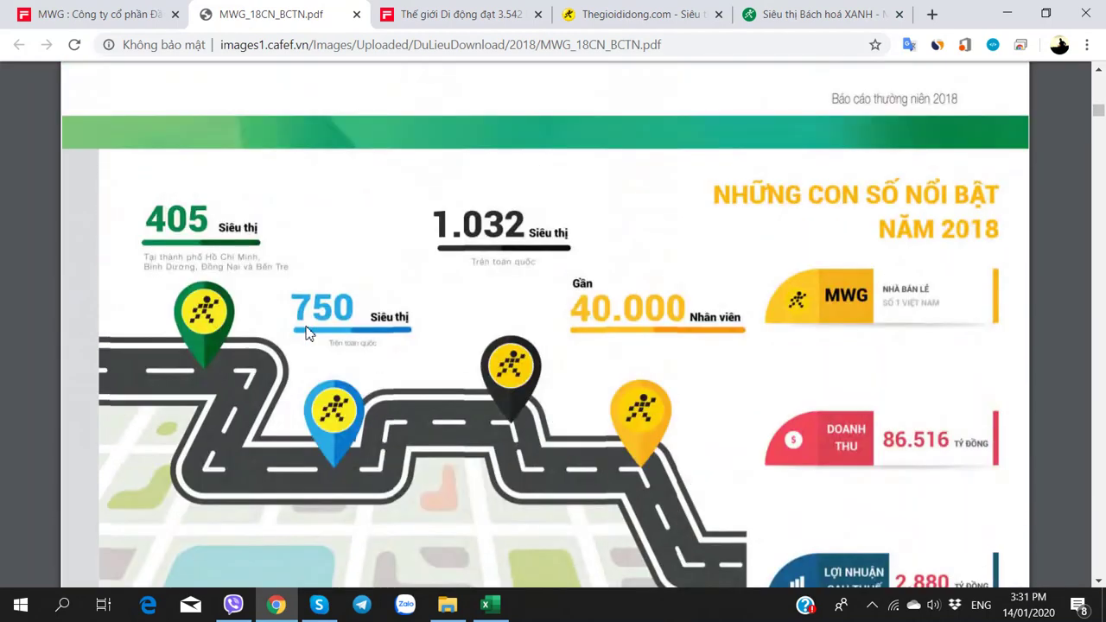
scroll(310, 335, down, 2)
scroll(309, 335, up, 2)
scroll(309, 334, down, 2)
scroll(309, 335, up, 2)
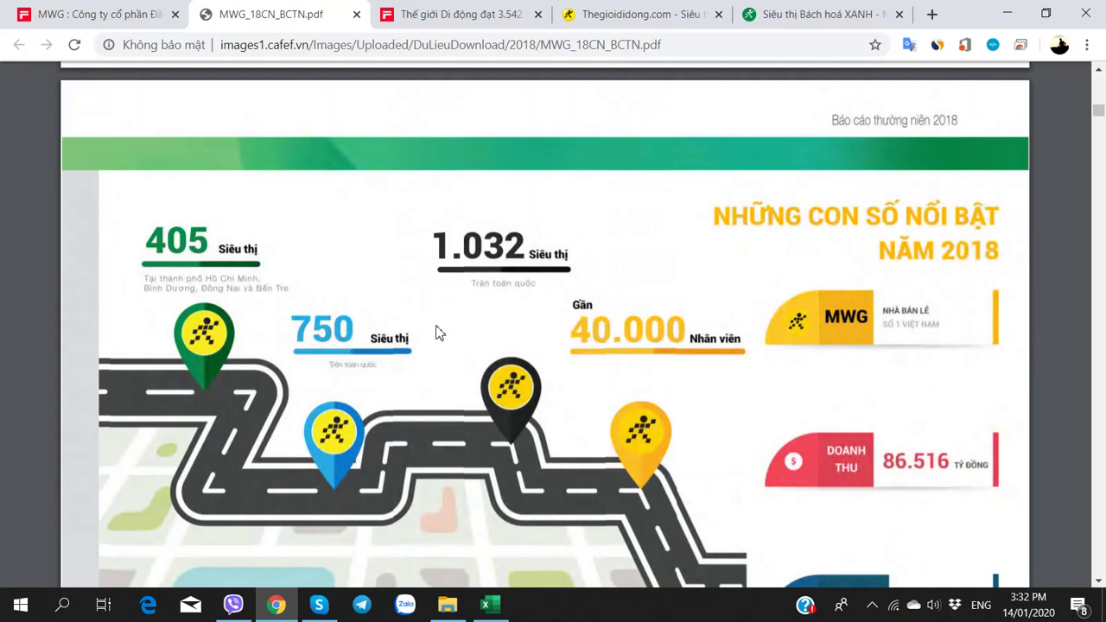
Switch to Excel and enter "Cuối 2018" in C46 with the BHX store count of 405 in E46:F46
key(alt+Tab)
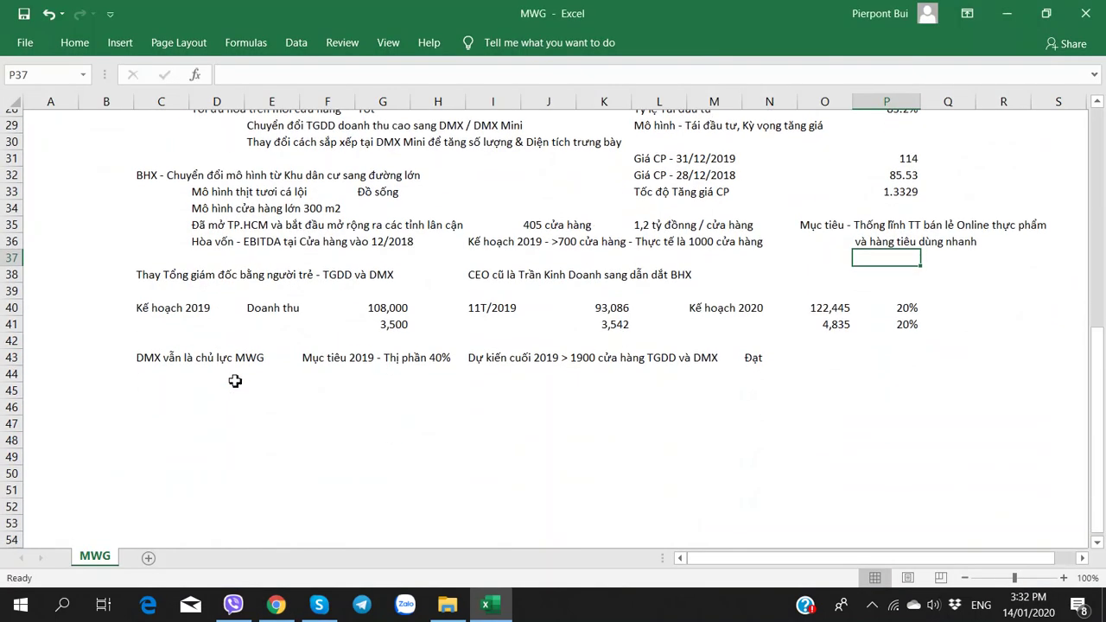
click(140, 401)
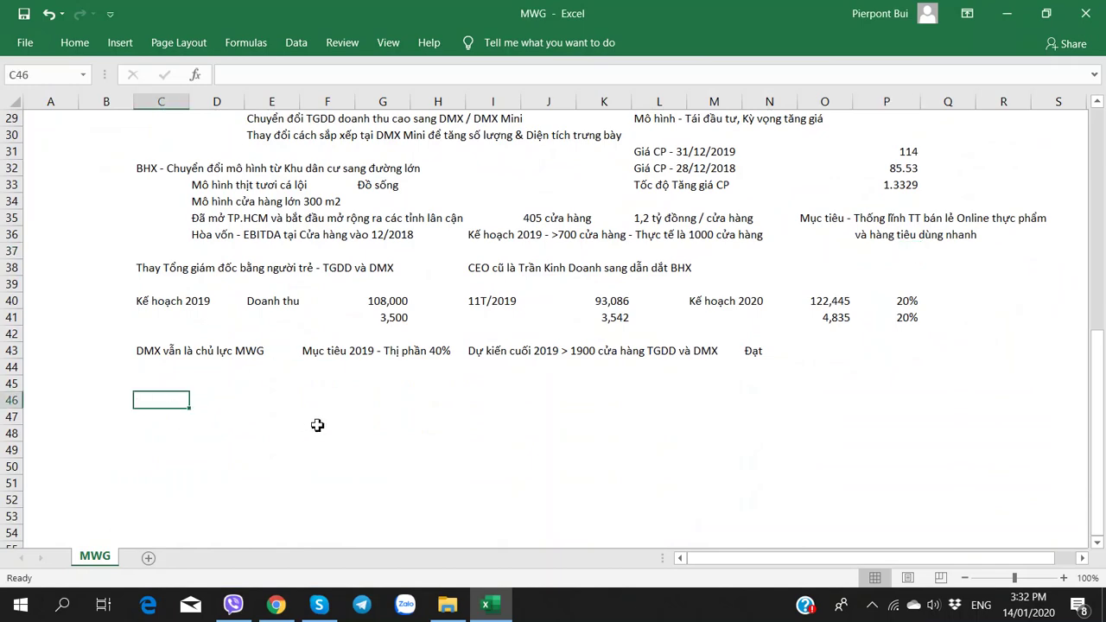
text(Cuối 2018)
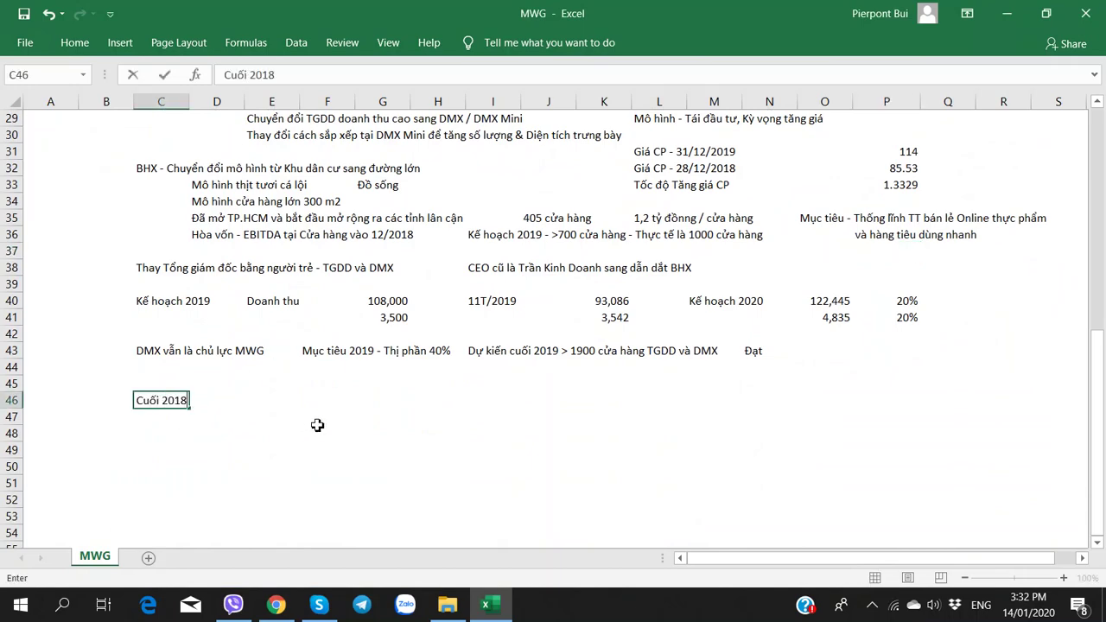
key(Tab)
key(Tab)
key(alt+Tab)
key(alt+Tab)
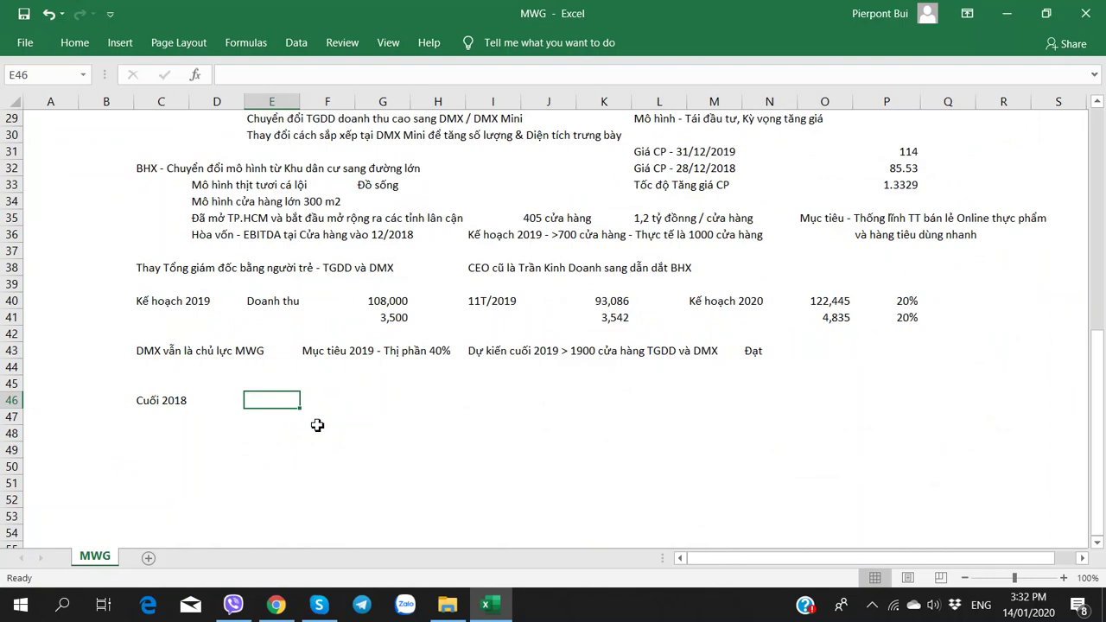
text(BHX)
key(Tab)
text(405)
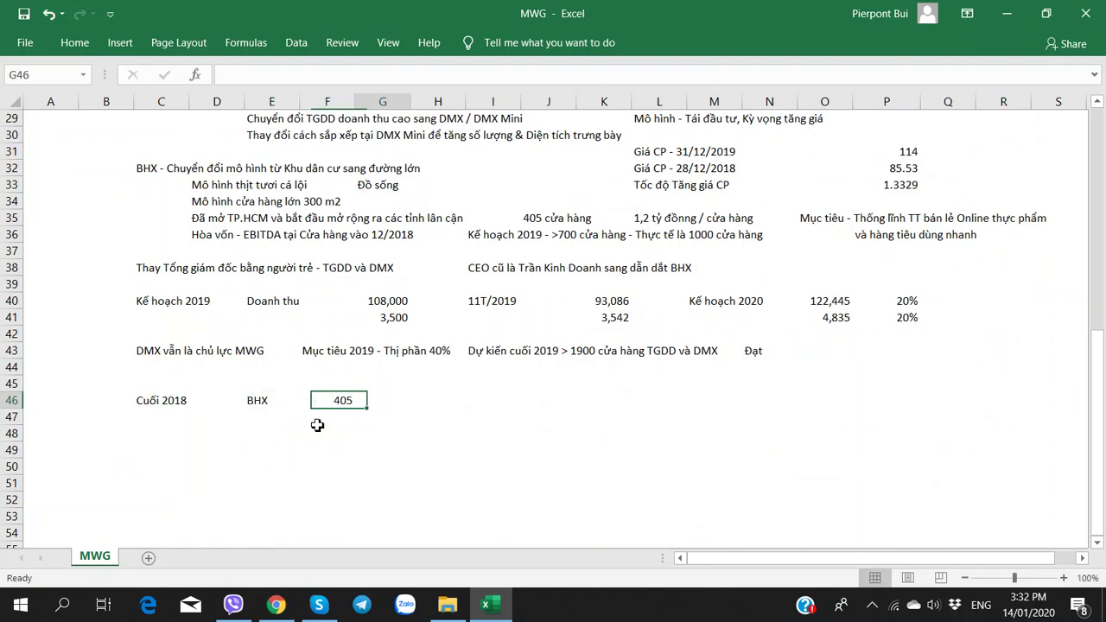
key(Return)
Check the report in Chrome and add a DMX row with 750 stores in Excel cells E47:F47
key(alt+Tab)
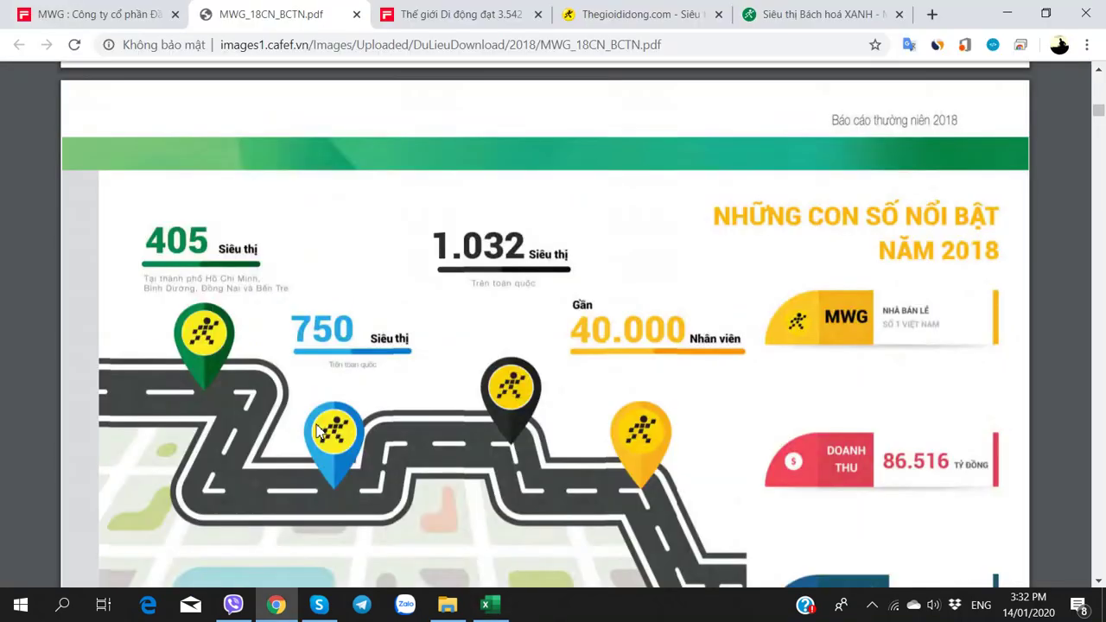
key(alt+Tab)
text(DMX)
key(alt+Tab)
key(alt+Tab)
text(750)
key(Return)
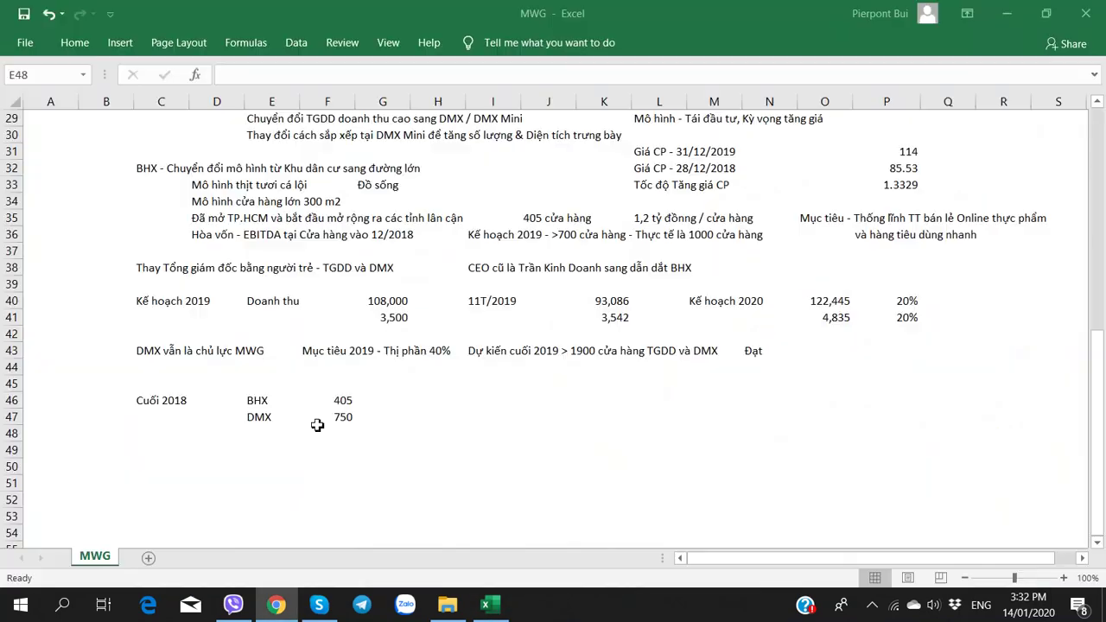
Add a TGDD row with 1032 stores in E48:F48, checking the figure against the report in Chrome
text(TG)
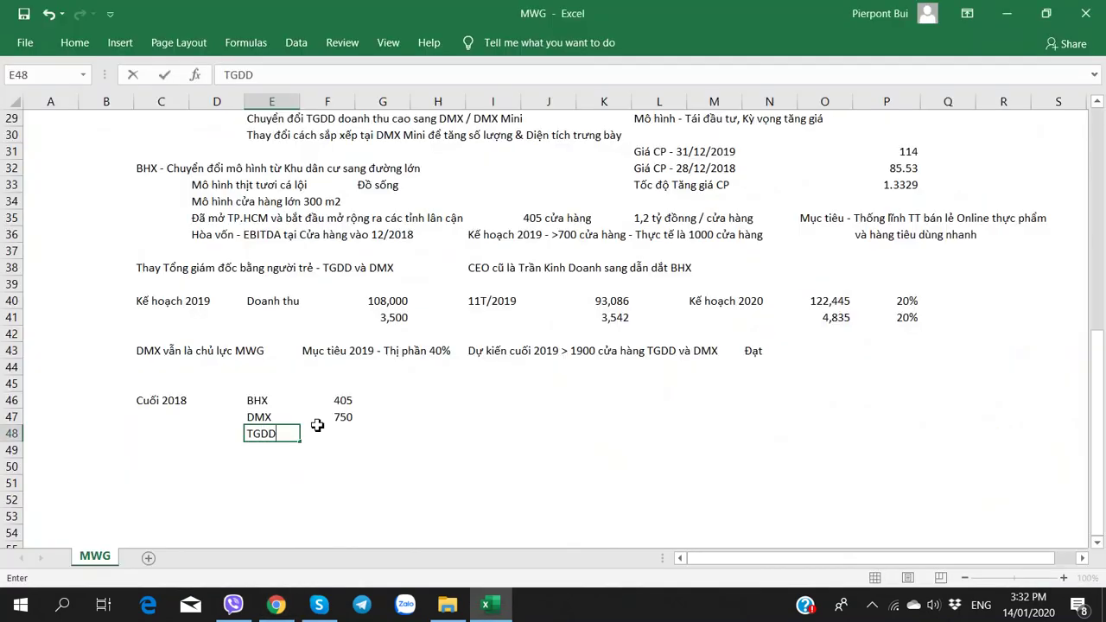
text(DD)
key(Tab)
key(alt+Tab)
key(alt+Tab)
text(1032)
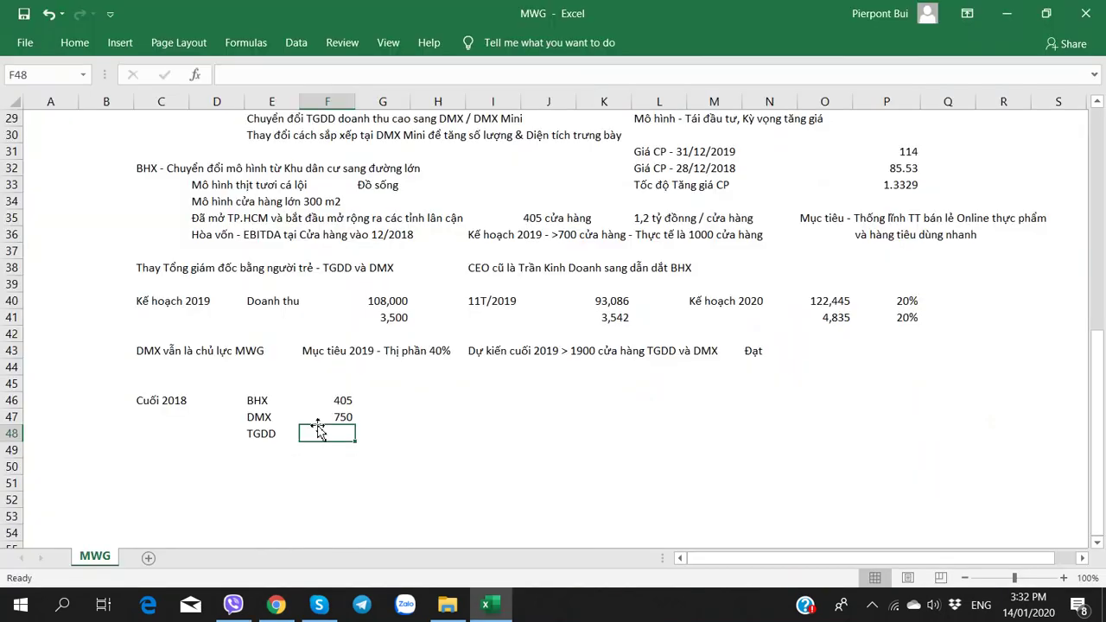
key(Tab)
key(alt+Tab)
key(alt+Tab)
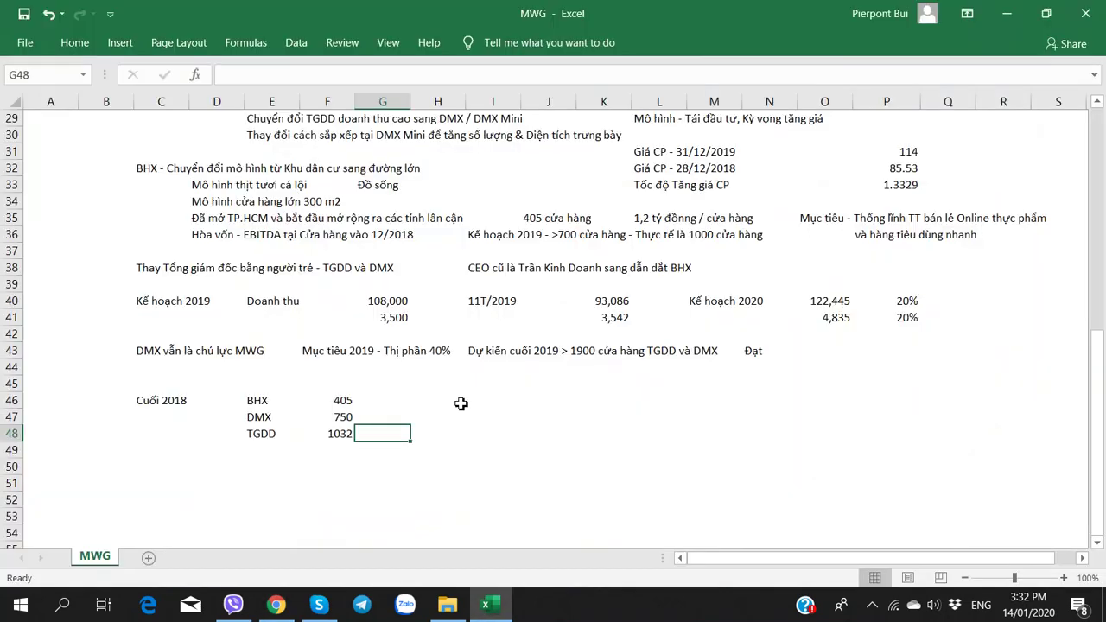
Check the employee figure in the Chrome report and add a "Số NV" row with 4000 in Excel cells E49:F49
click(459, 403)
key(alt+Tab)
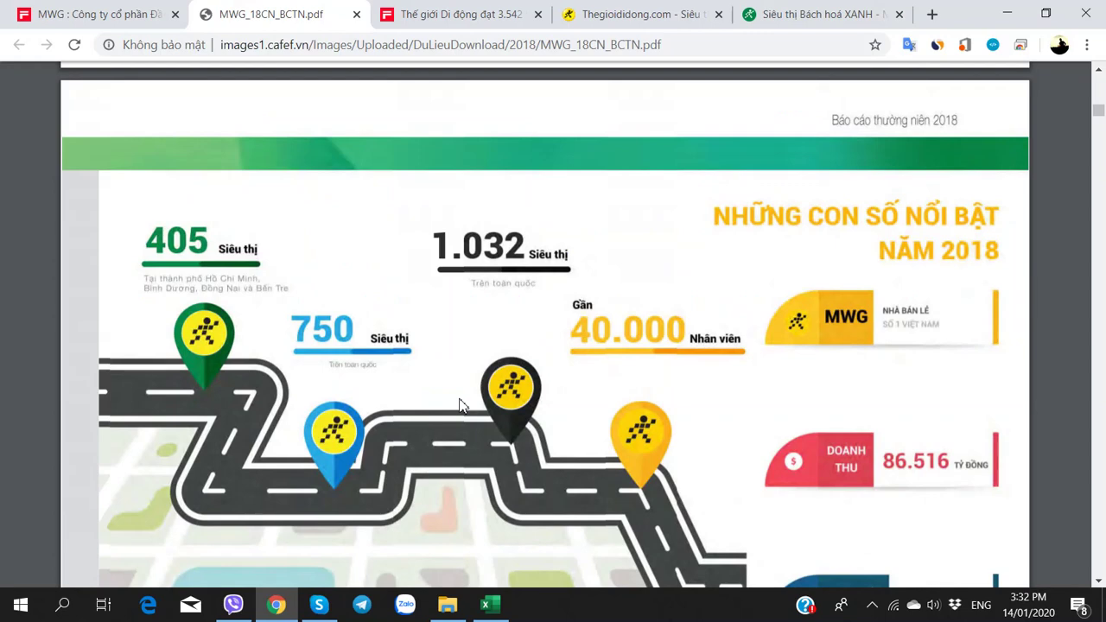
key(alt+Tab)
click(273, 450)
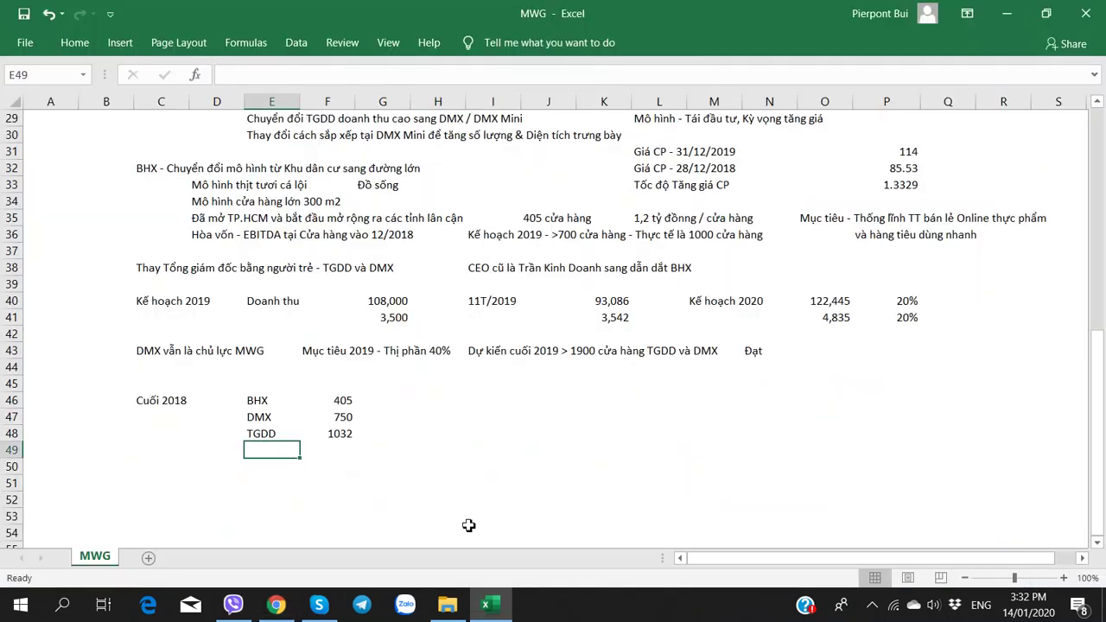
text(Số NV)
key(Tab)
text(40000)
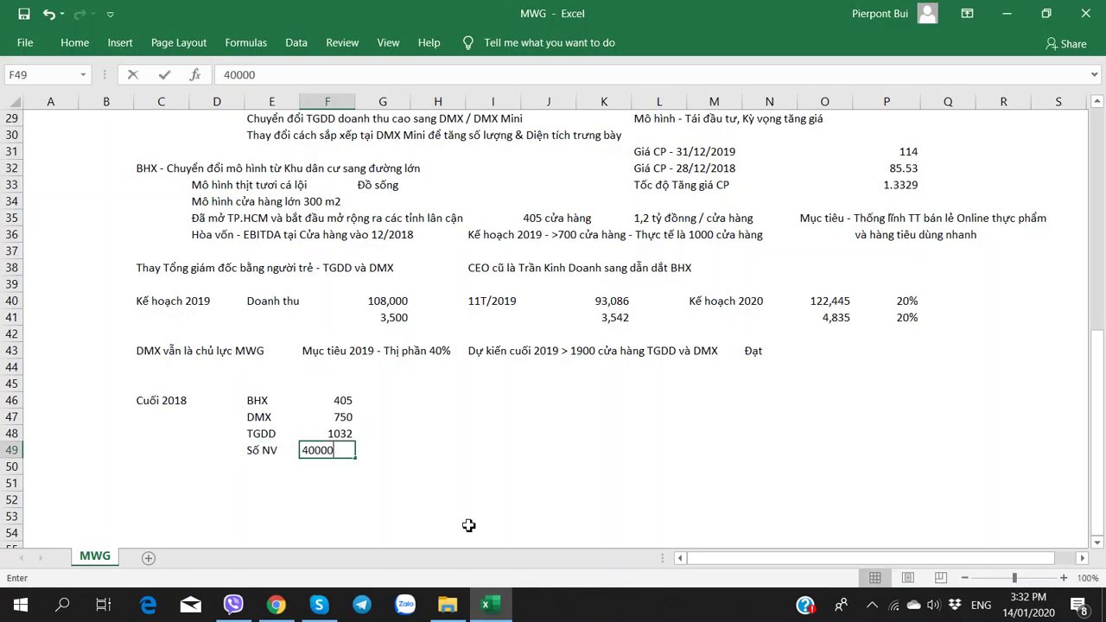
key(BackSpace)
key(Tab)
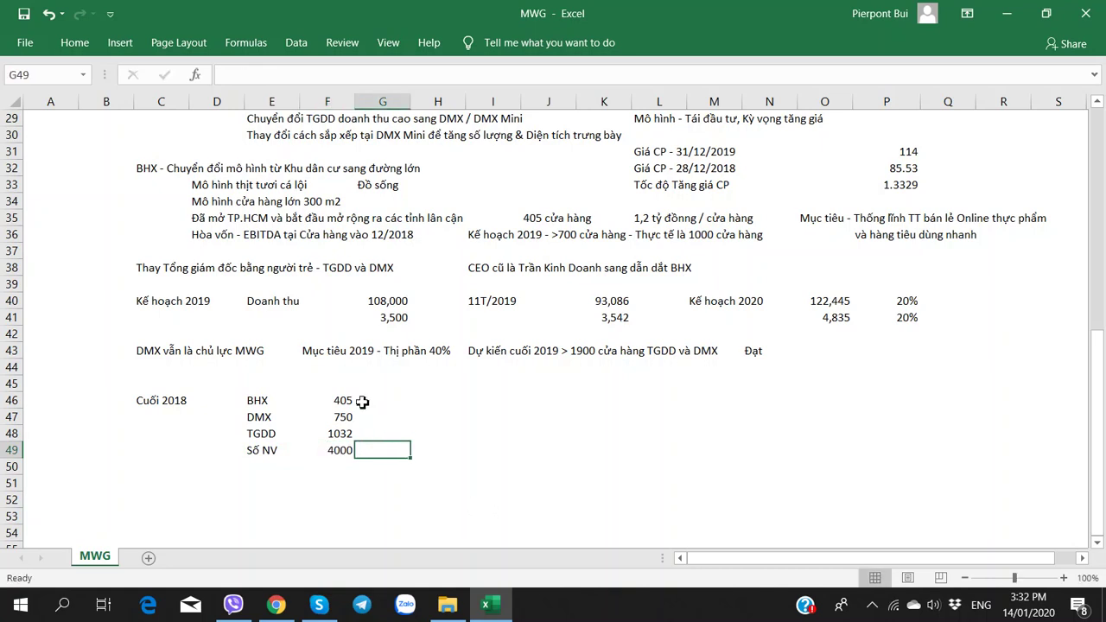
Try to enter 12/2018 as a plain column heading in F45, above the store counts
click(327, 383)
text(12/2018)
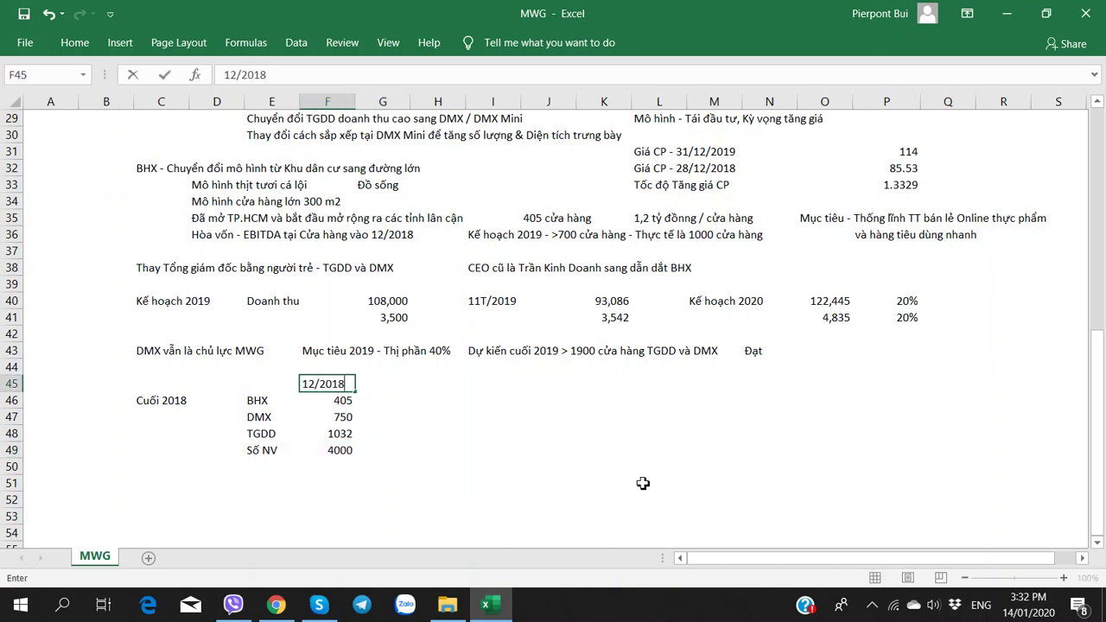
key(Tab)
key(Right)
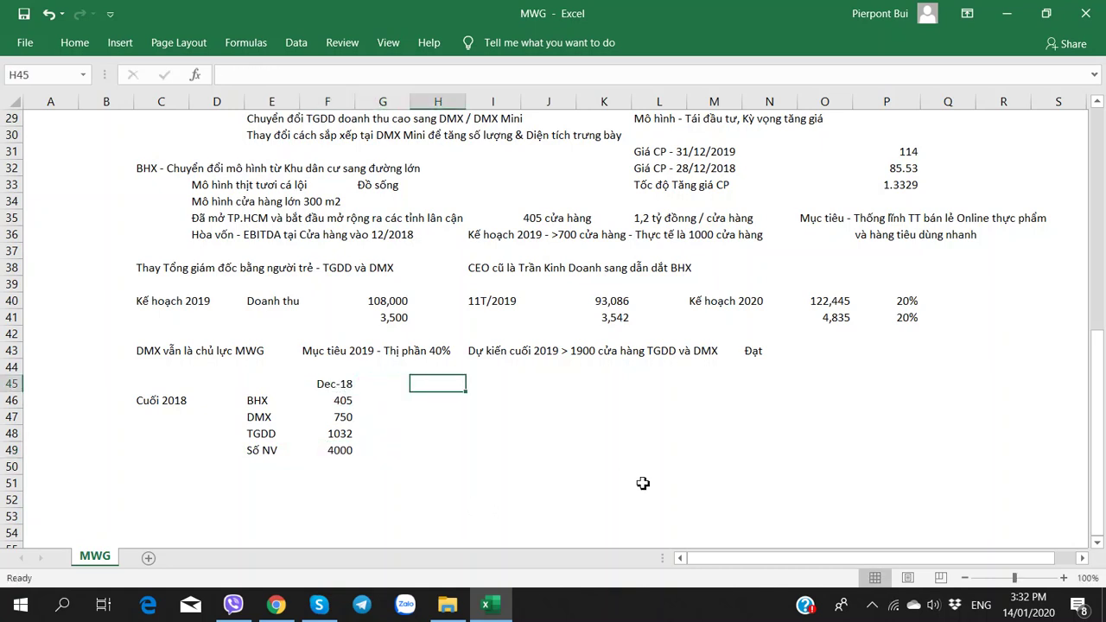
key(Left)
key(Left)
key(ctrl+z)
Enter 12/2018 as text in F45 to head the column of store counts
key(alt)
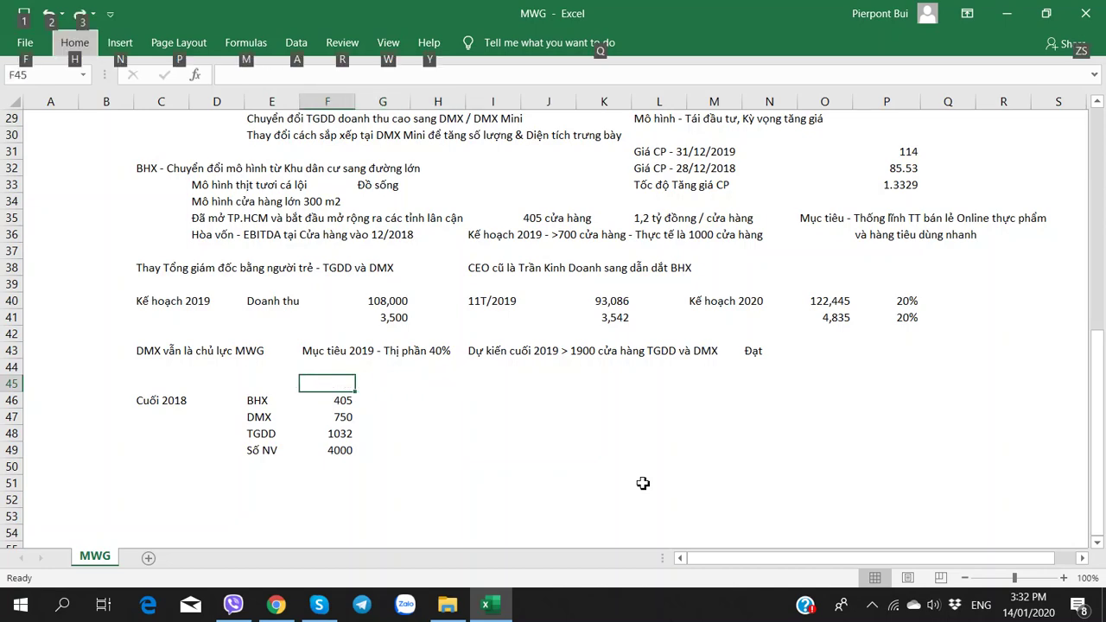
key(alt+Tab)
key(Escape)
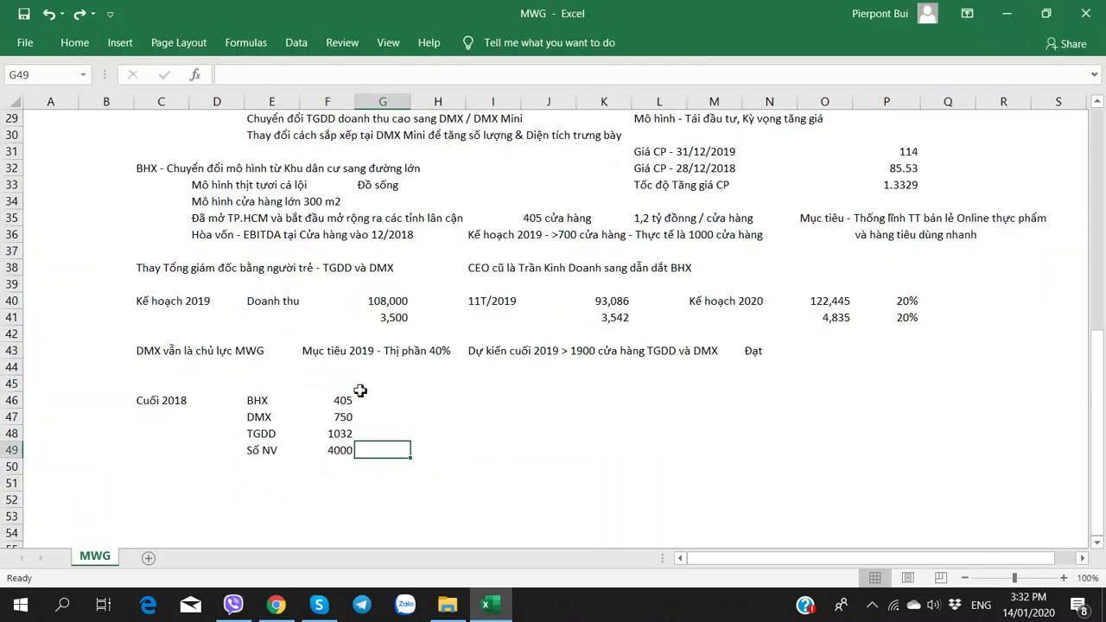
text('12/2018)
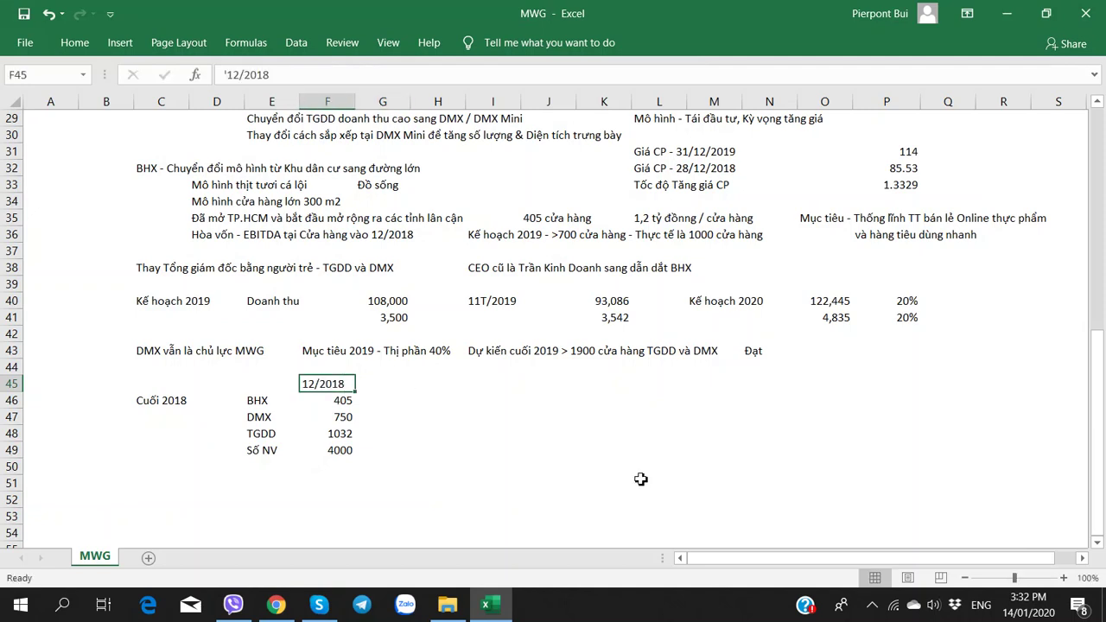
Centre the 12/2018 heading in cell F45
key(Right)
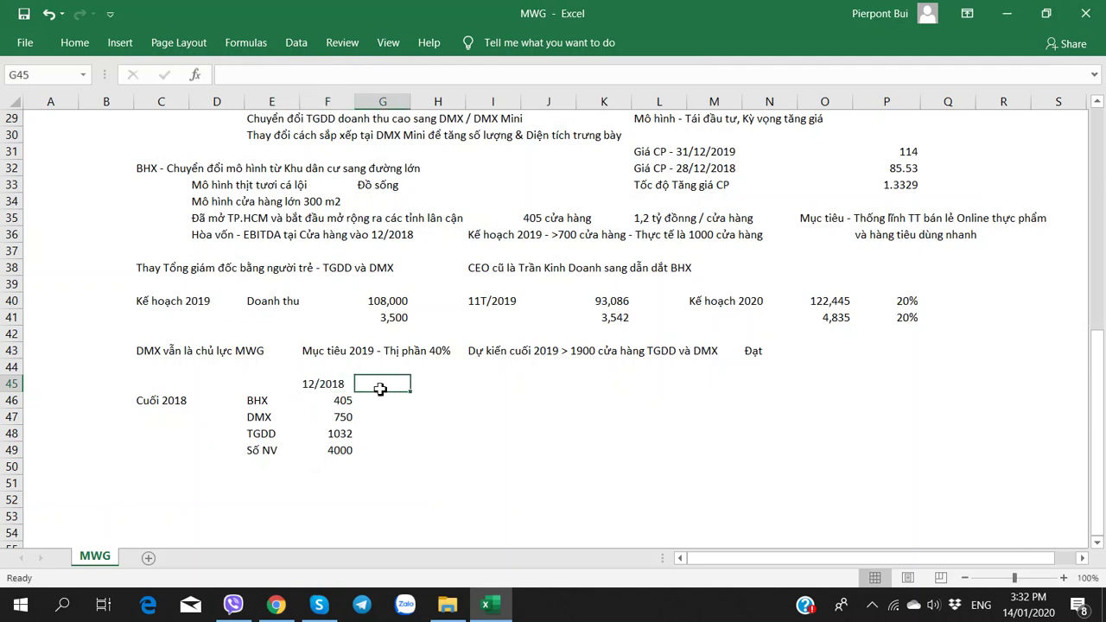
key(Left)
click(76, 47)
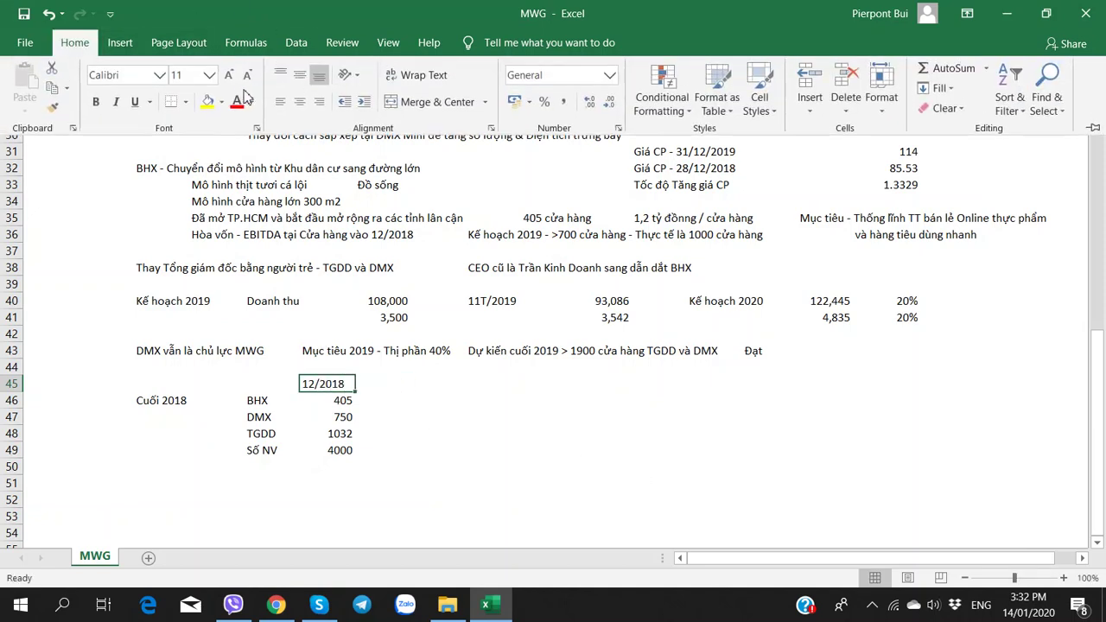
click(297, 103)
Check the revenue item in the Chrome report and add the row label "D/Thu" in Excel cell E50
key(alt+Tab)
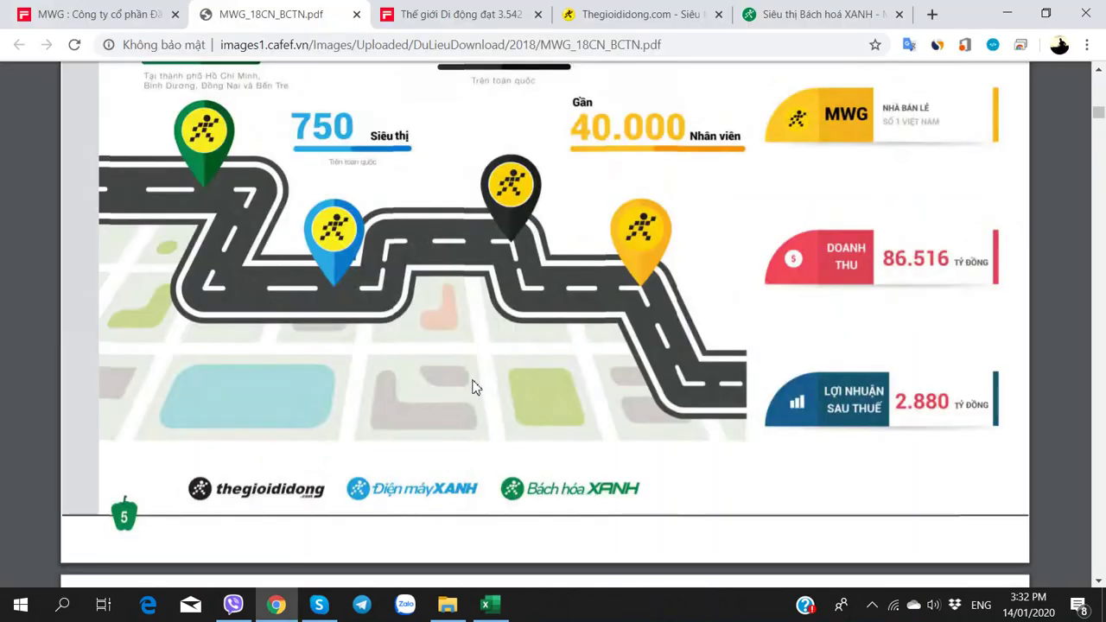
scroll(484, 379, up, 2)
scroll(484, 379, down, 2)
key(alt+Tab)
click(268, 467)
text(D/Thu)
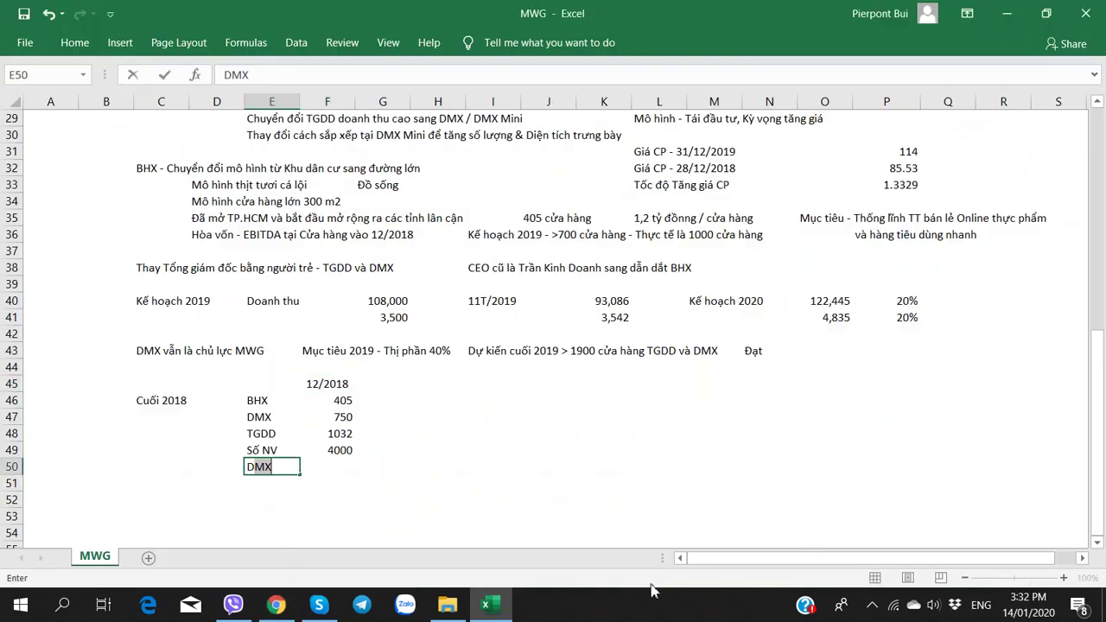
key(Tab)
key(Tab)
key(Left)
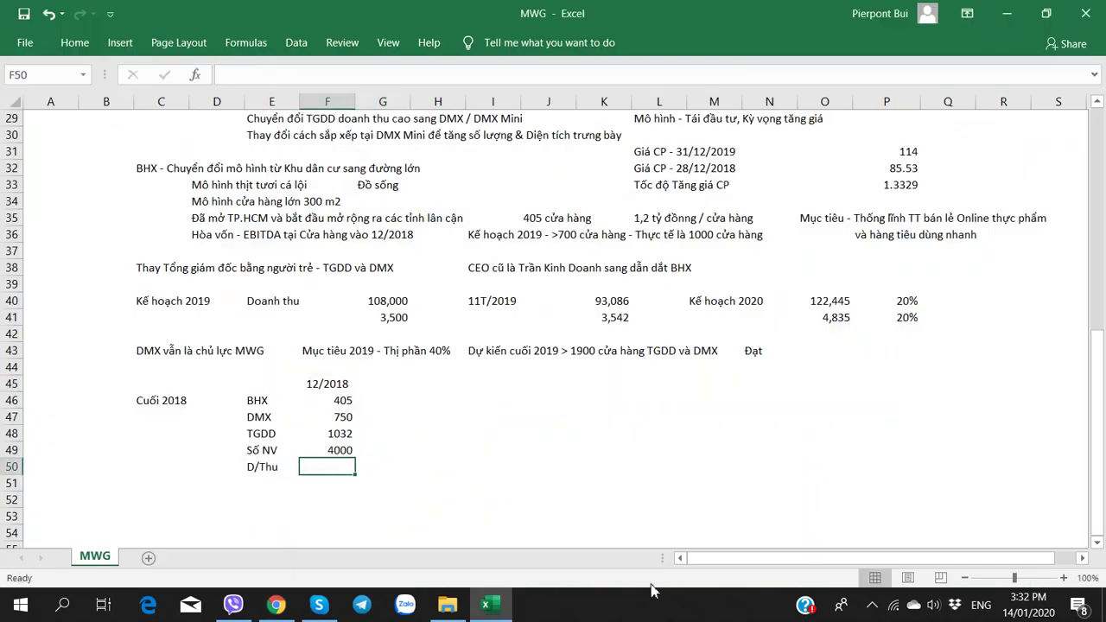
Enter the revenue figure 86516 in F50, checking it against the report in Chrome
key(alt+Tab)
key(alt+Tab)
text(86)
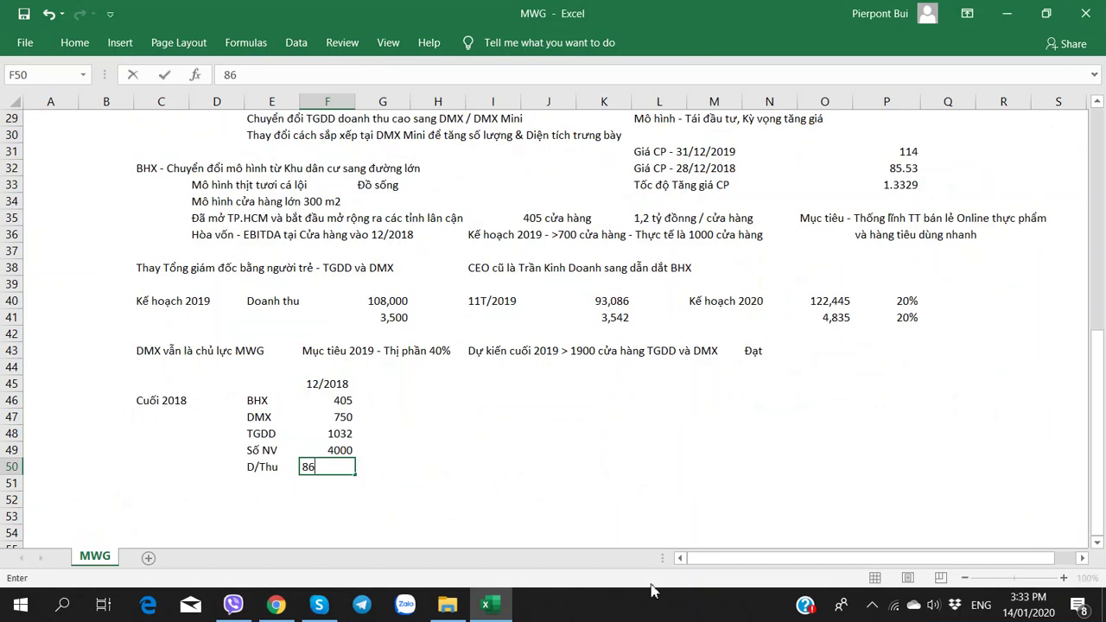
key(alt+Tab)
key(alt+Tab)
text(516)
key(Return)
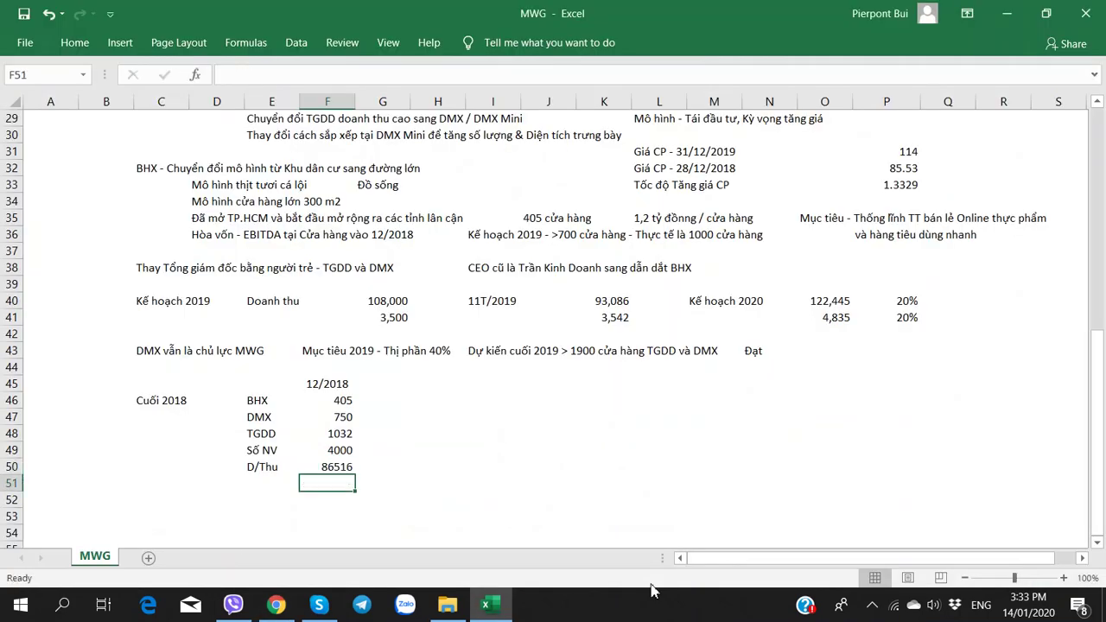
Check the after-tax profit in the Chrome report and add a "Lãi" row with 2880 in Excel cells E51:F51
key(Left)
key(alt+Tab)
key(alt+Tab)
text(Lãi)
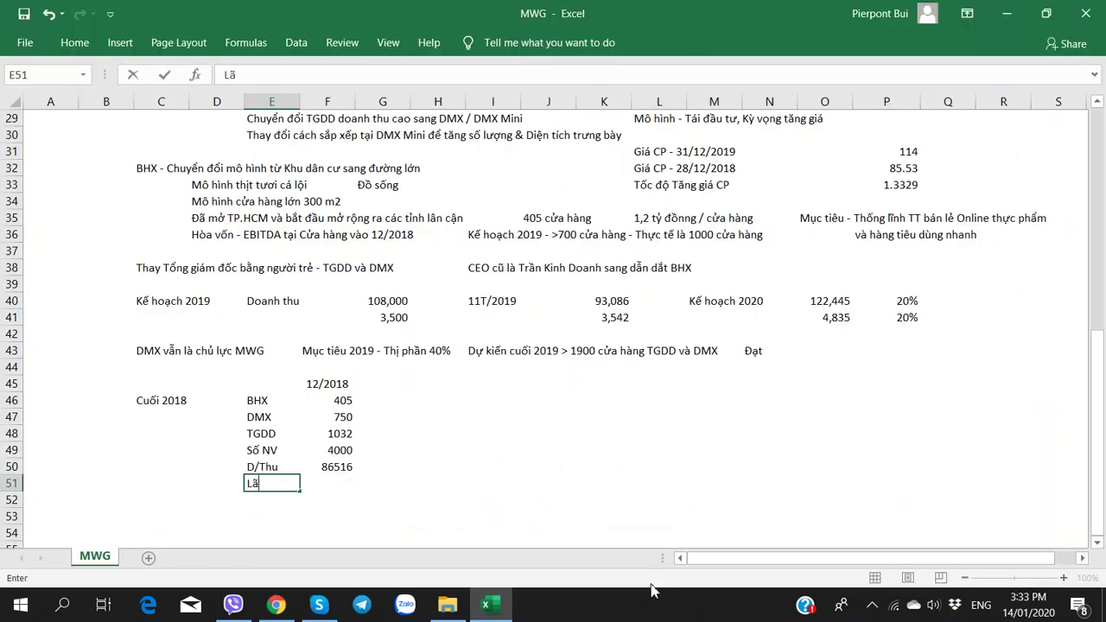
key(Tab)
text(2880)
key(Tab)
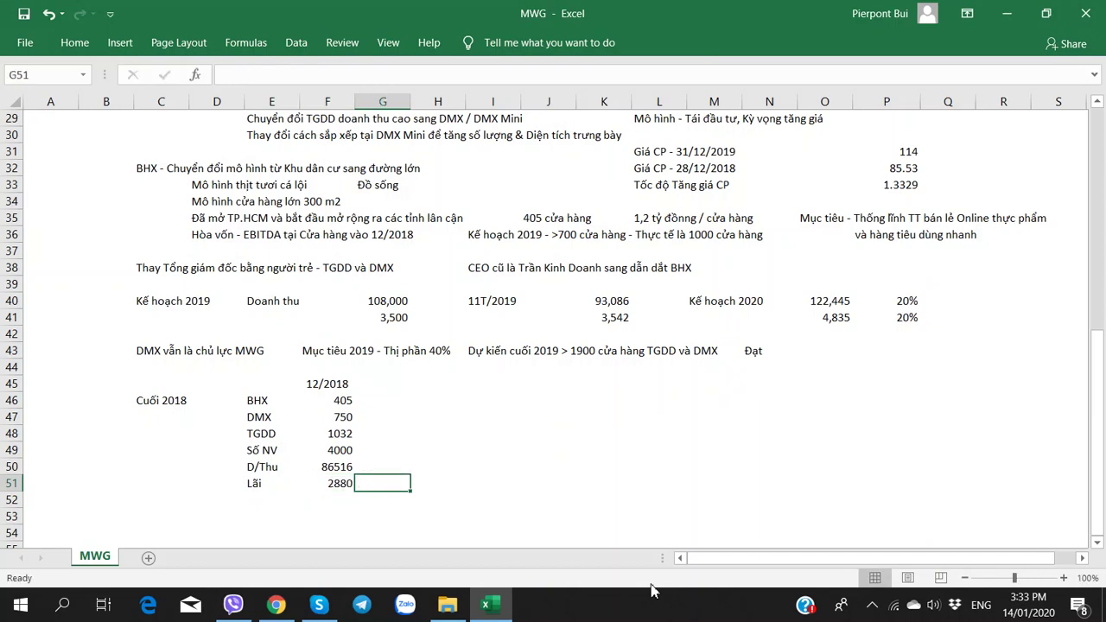
Consult the Chrome report again and add the note "Nhà bán lẻ số 1" in Excel cell E52
key(alt+Tab)
key(alt+Tab)
click(265, 501)
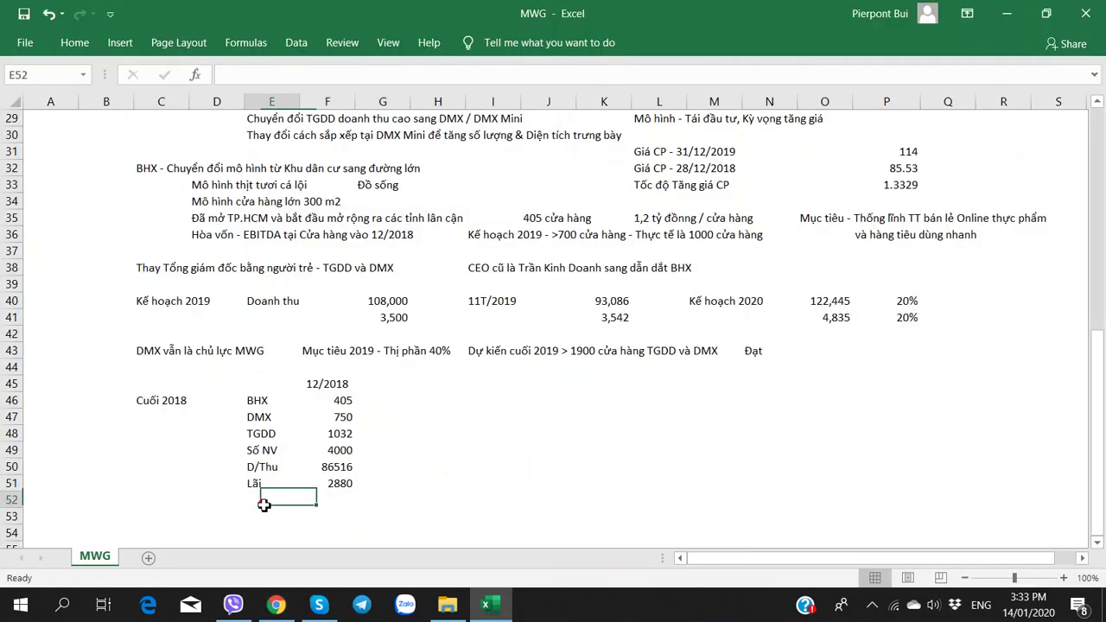
text(Nhà bán lẻ số 1)
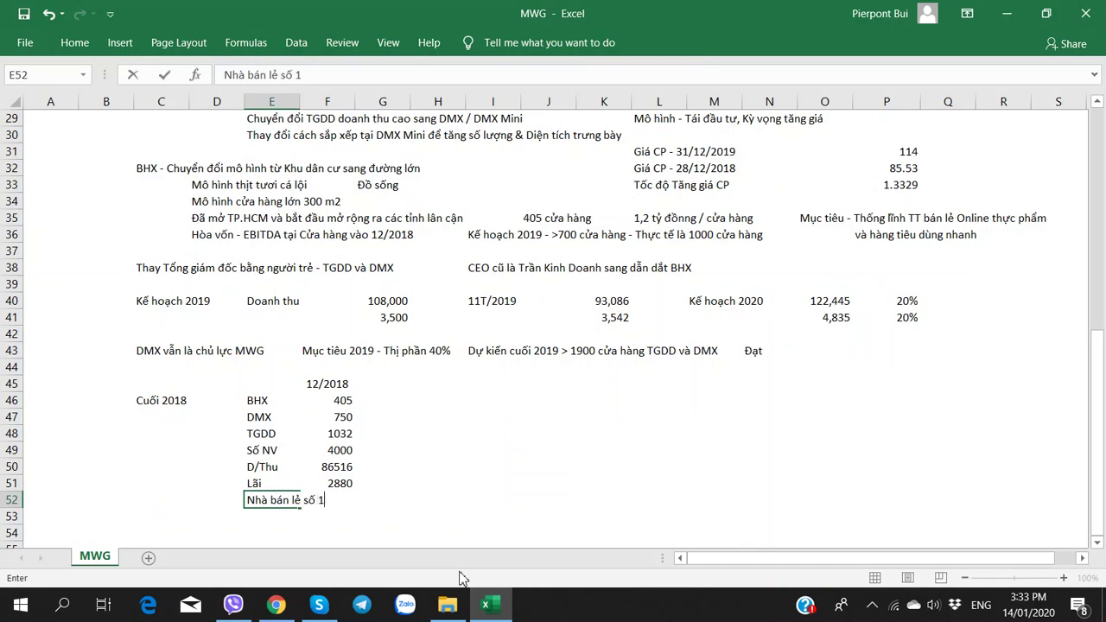
key(Tab)
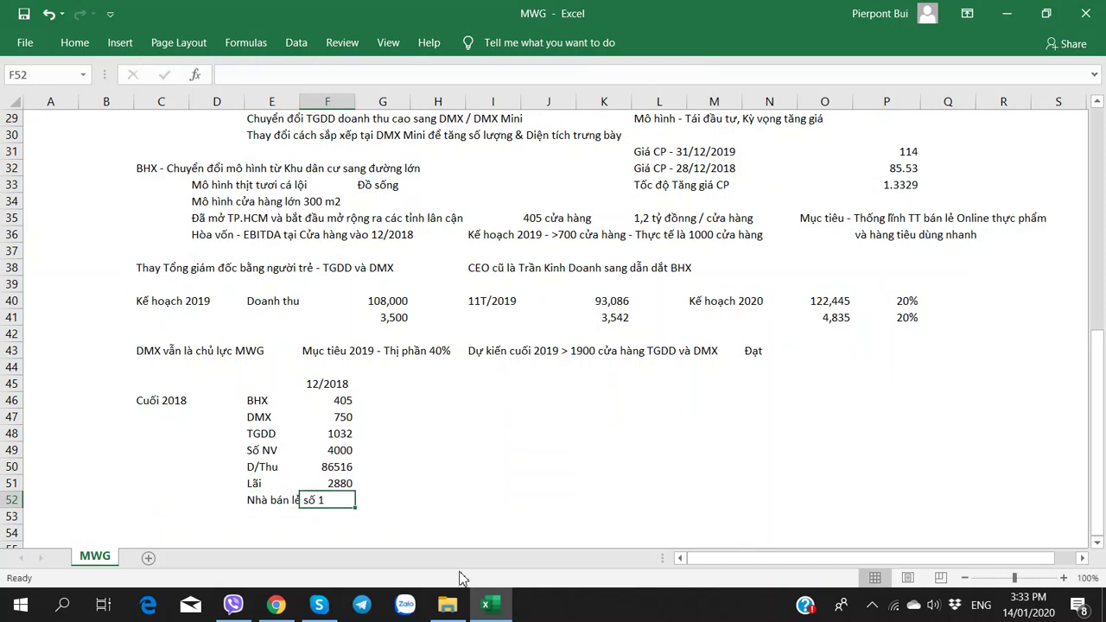
Read the vision, mission and core values page of the Chrome report and note "Dịch vụ MWG - khá tốt" in Excel cell M45
key(alt+Tab)
key(alt+Tab)
key(alt+Tab)
scroll(430, 409, down, 3)
scroll(429, 409, down, 5)
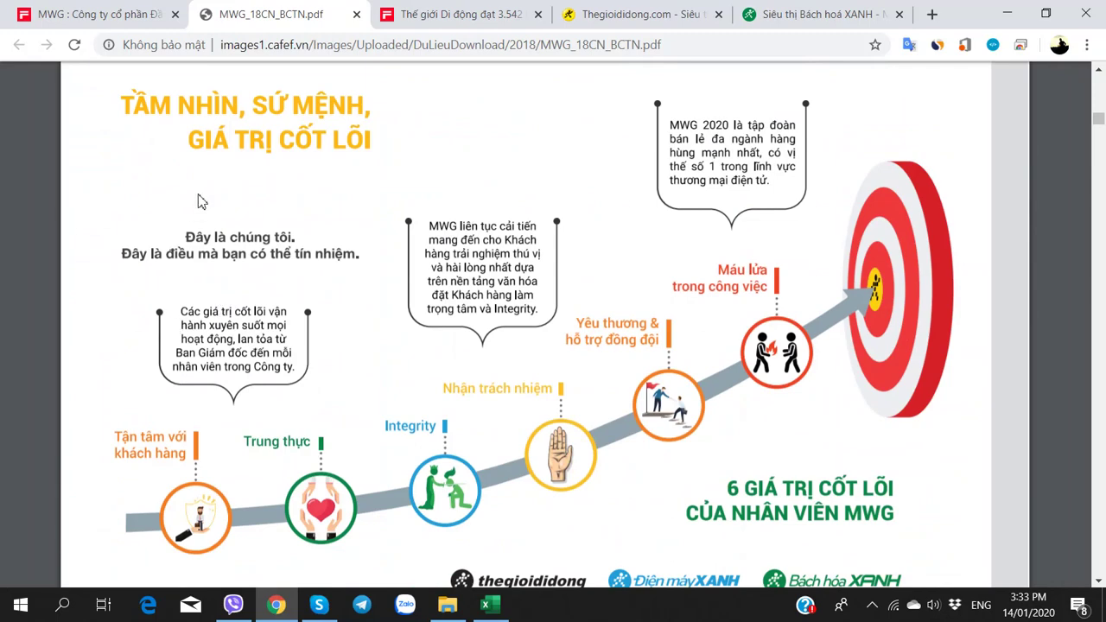
scroll(566, 285, down, 6)
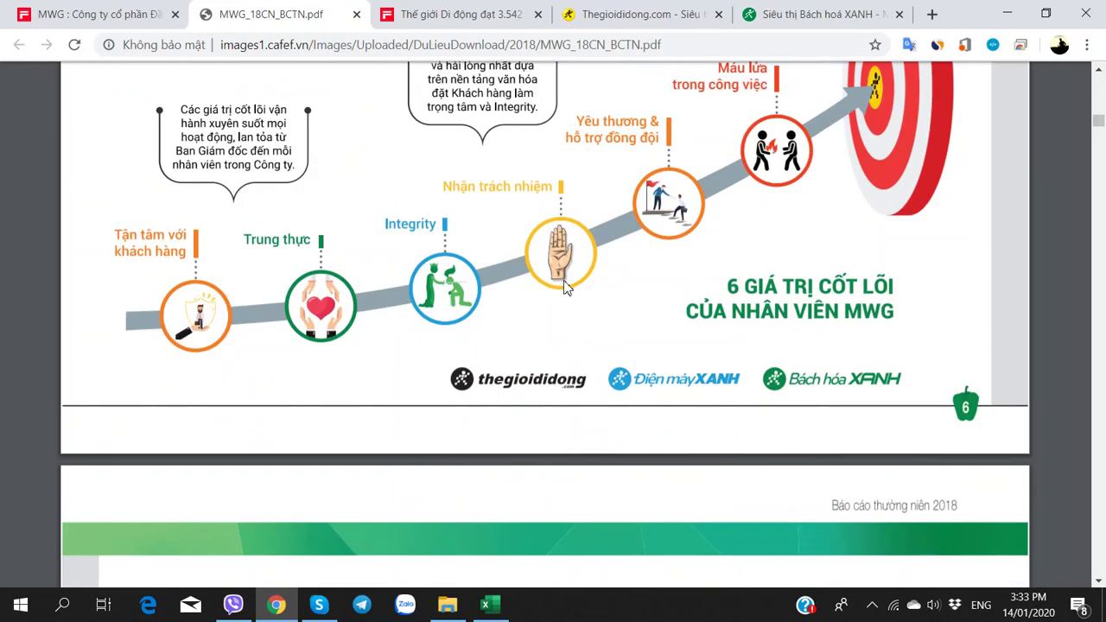
scroll(566, 285, up, 6)
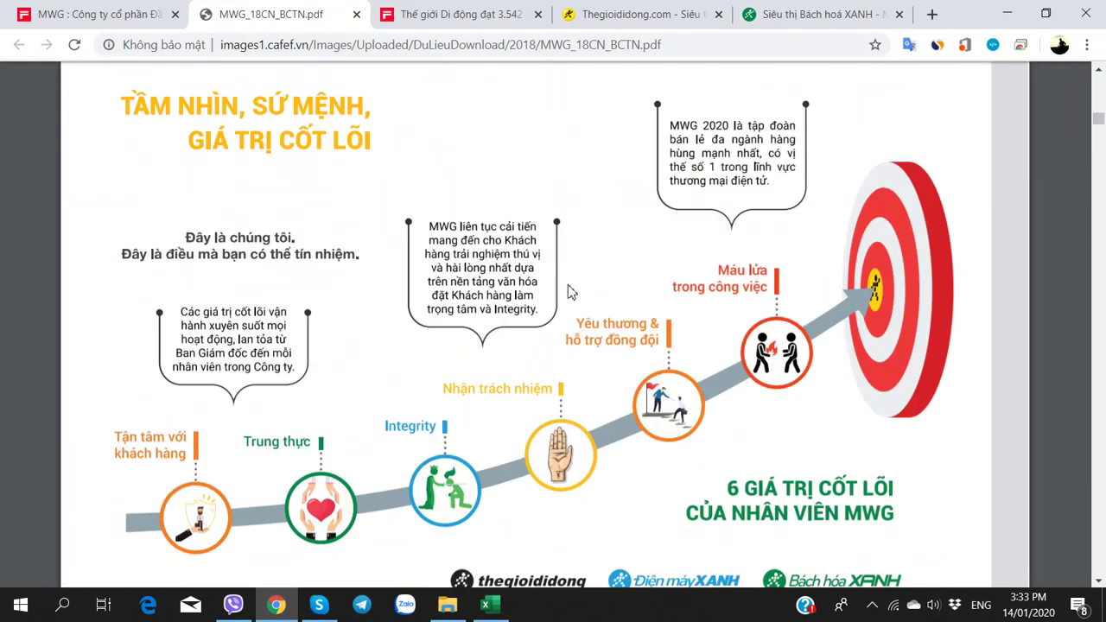
key(alt+Tab)
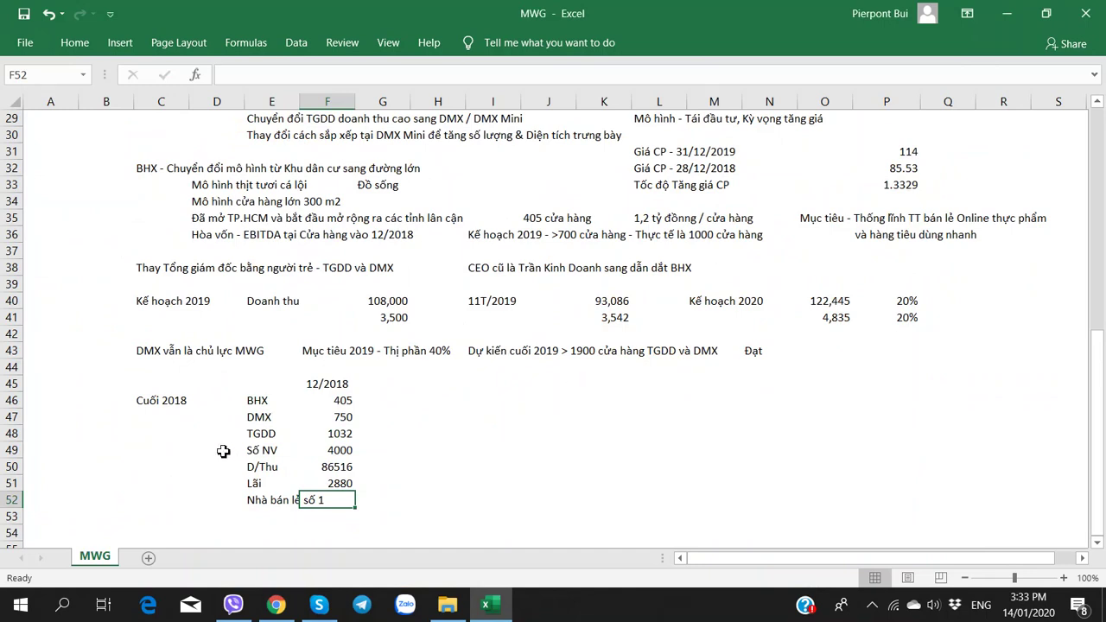
click(734, 385)
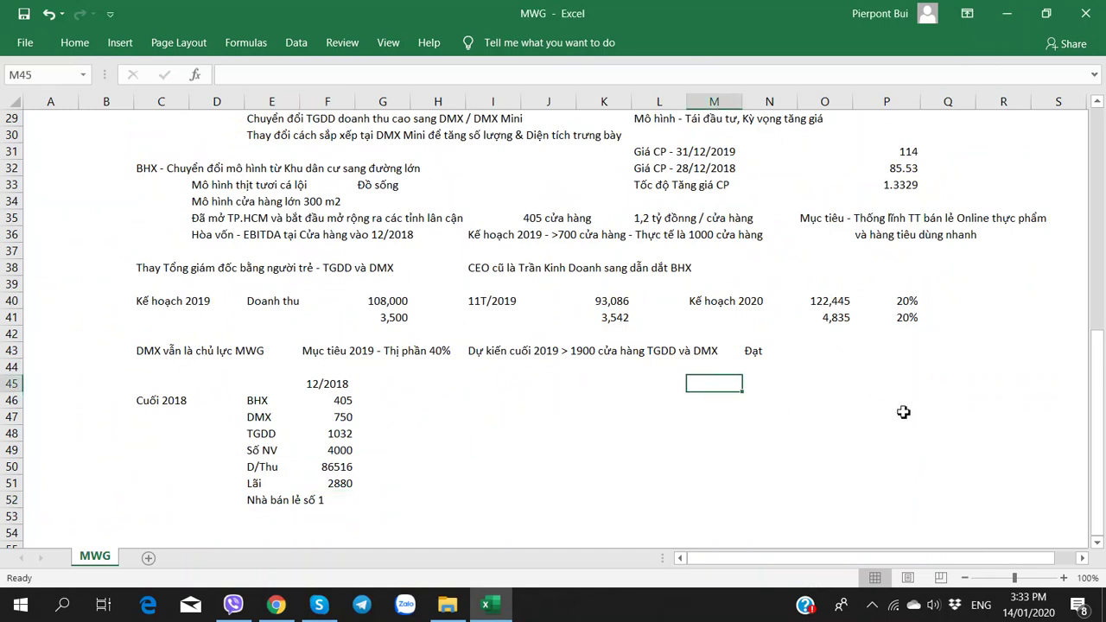
text(Dich vụ MWG)
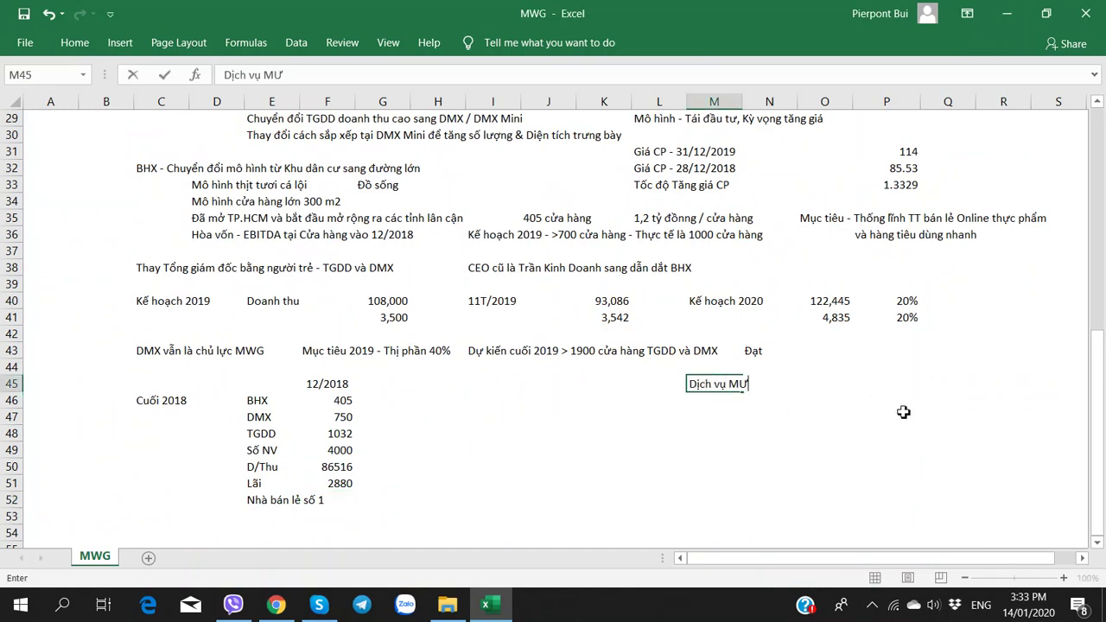
text( - khá tốt)
key(Return)
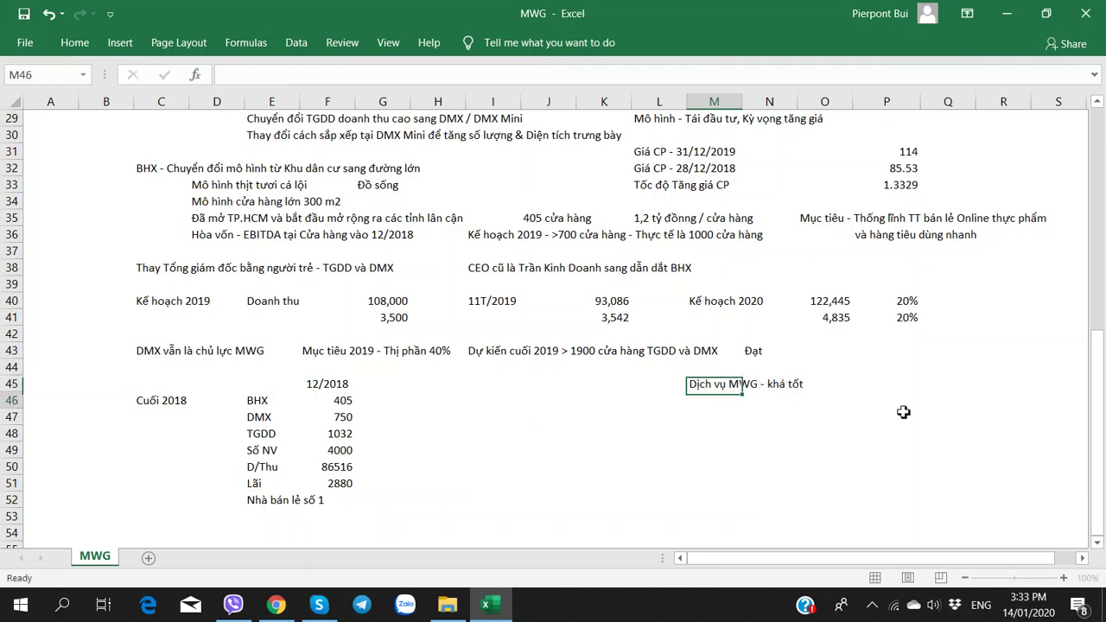